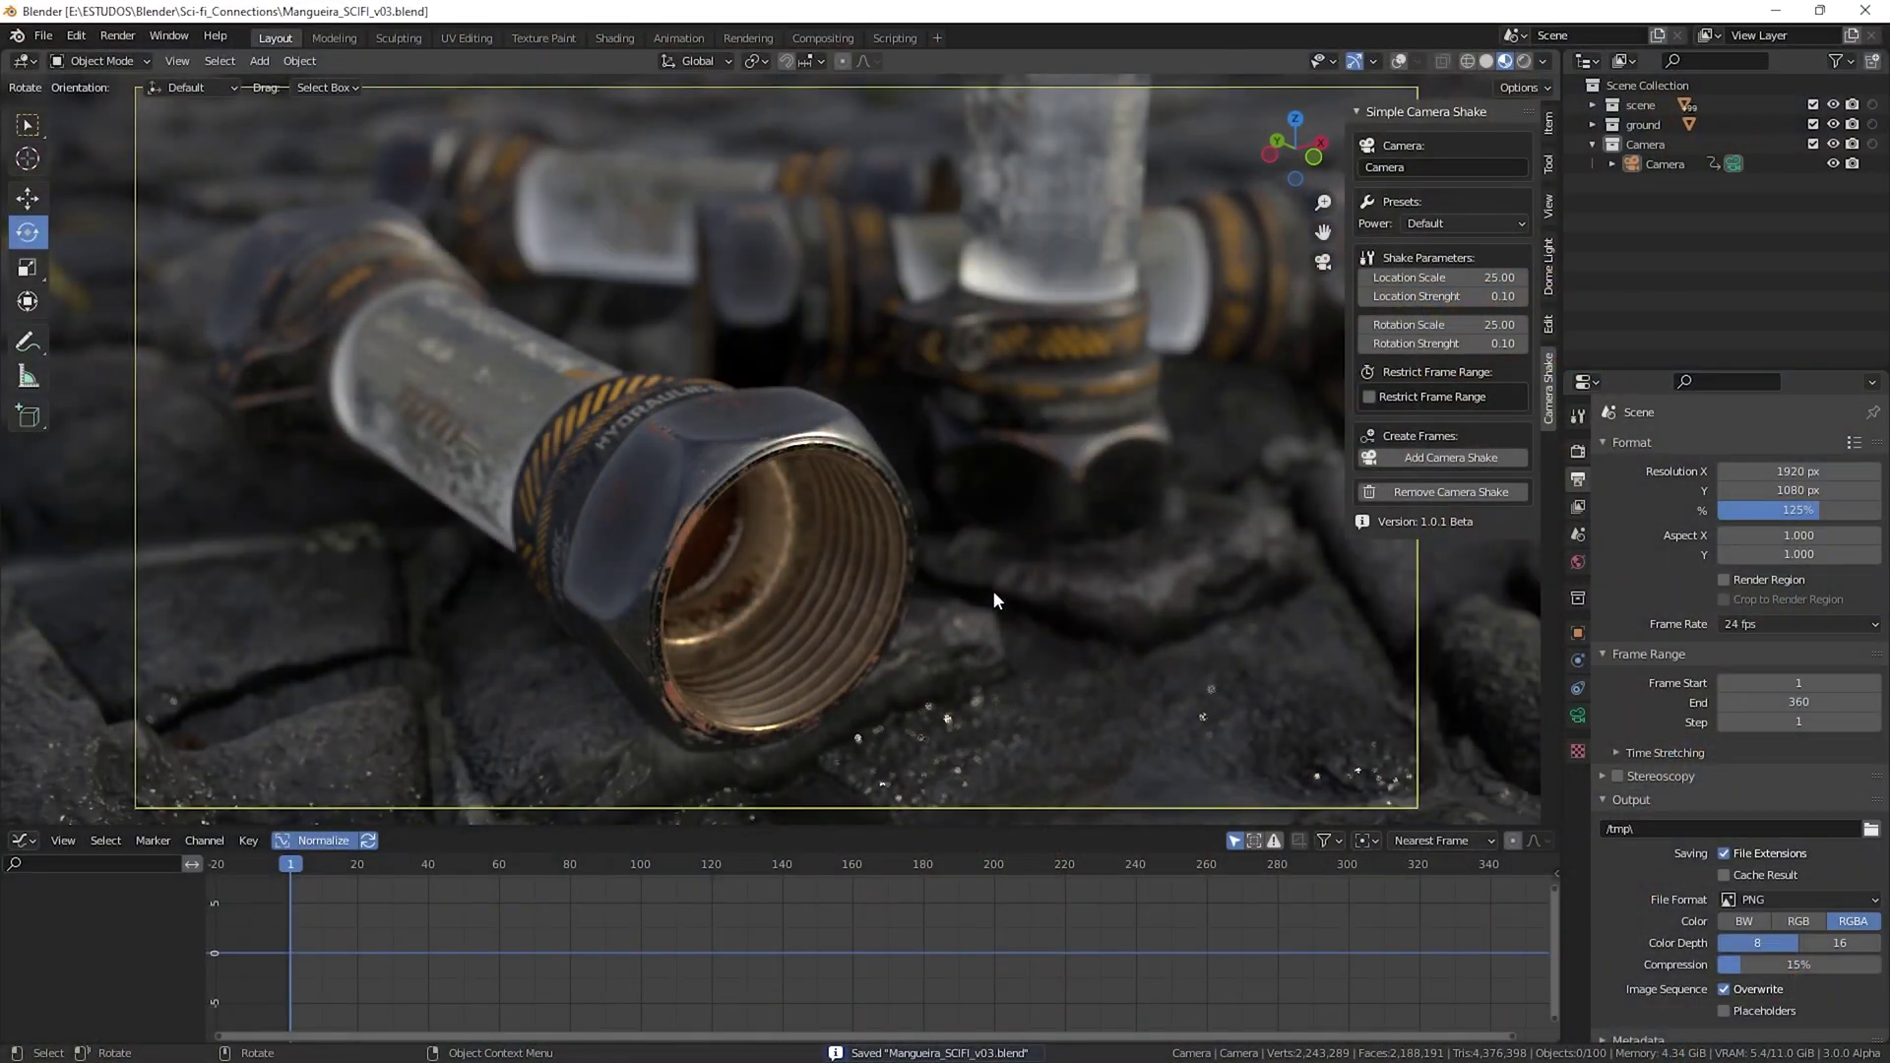
Step: Select the front hose nut, orbit around the pipes to inspect it, then return to camera view
left_click(842, 566)
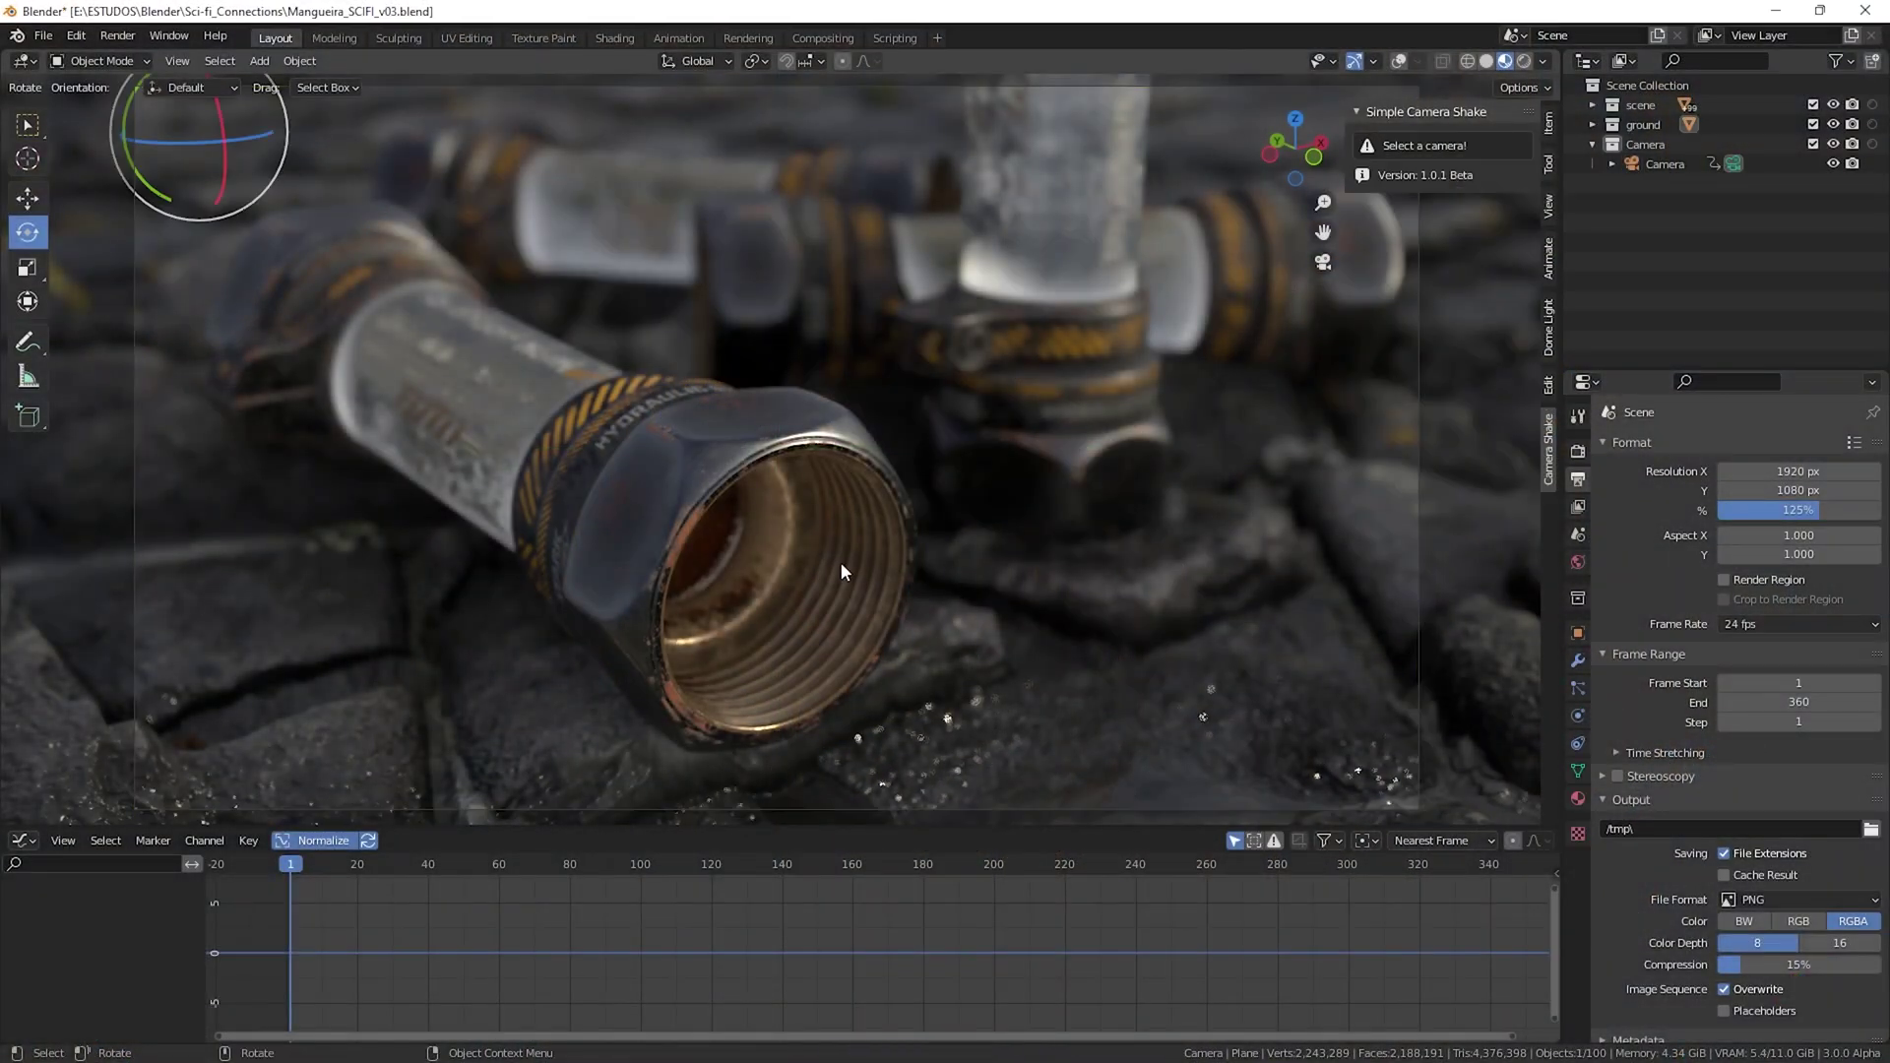
left_click(810, 445)
middle_click_drag(837, 406, 1168, 394)
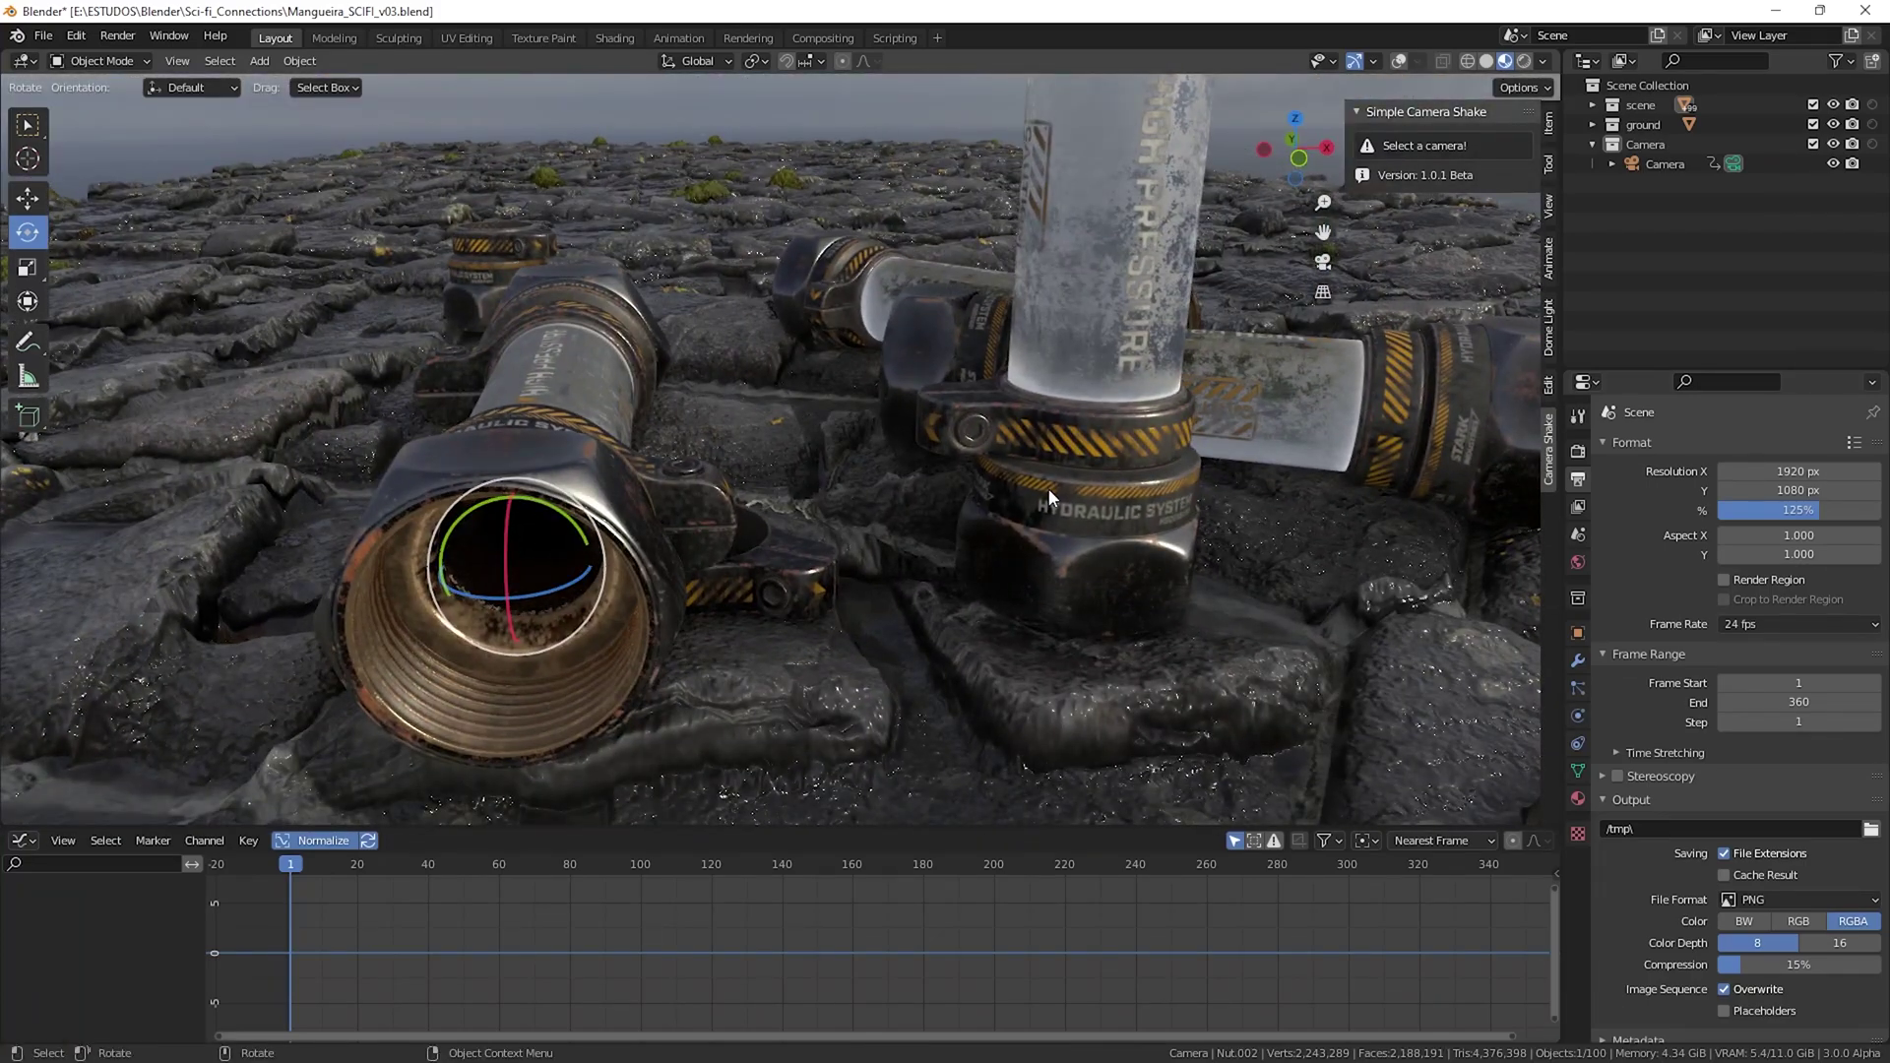
middle_click_drag(1047, 487, 882, 494)
key("KP_0")
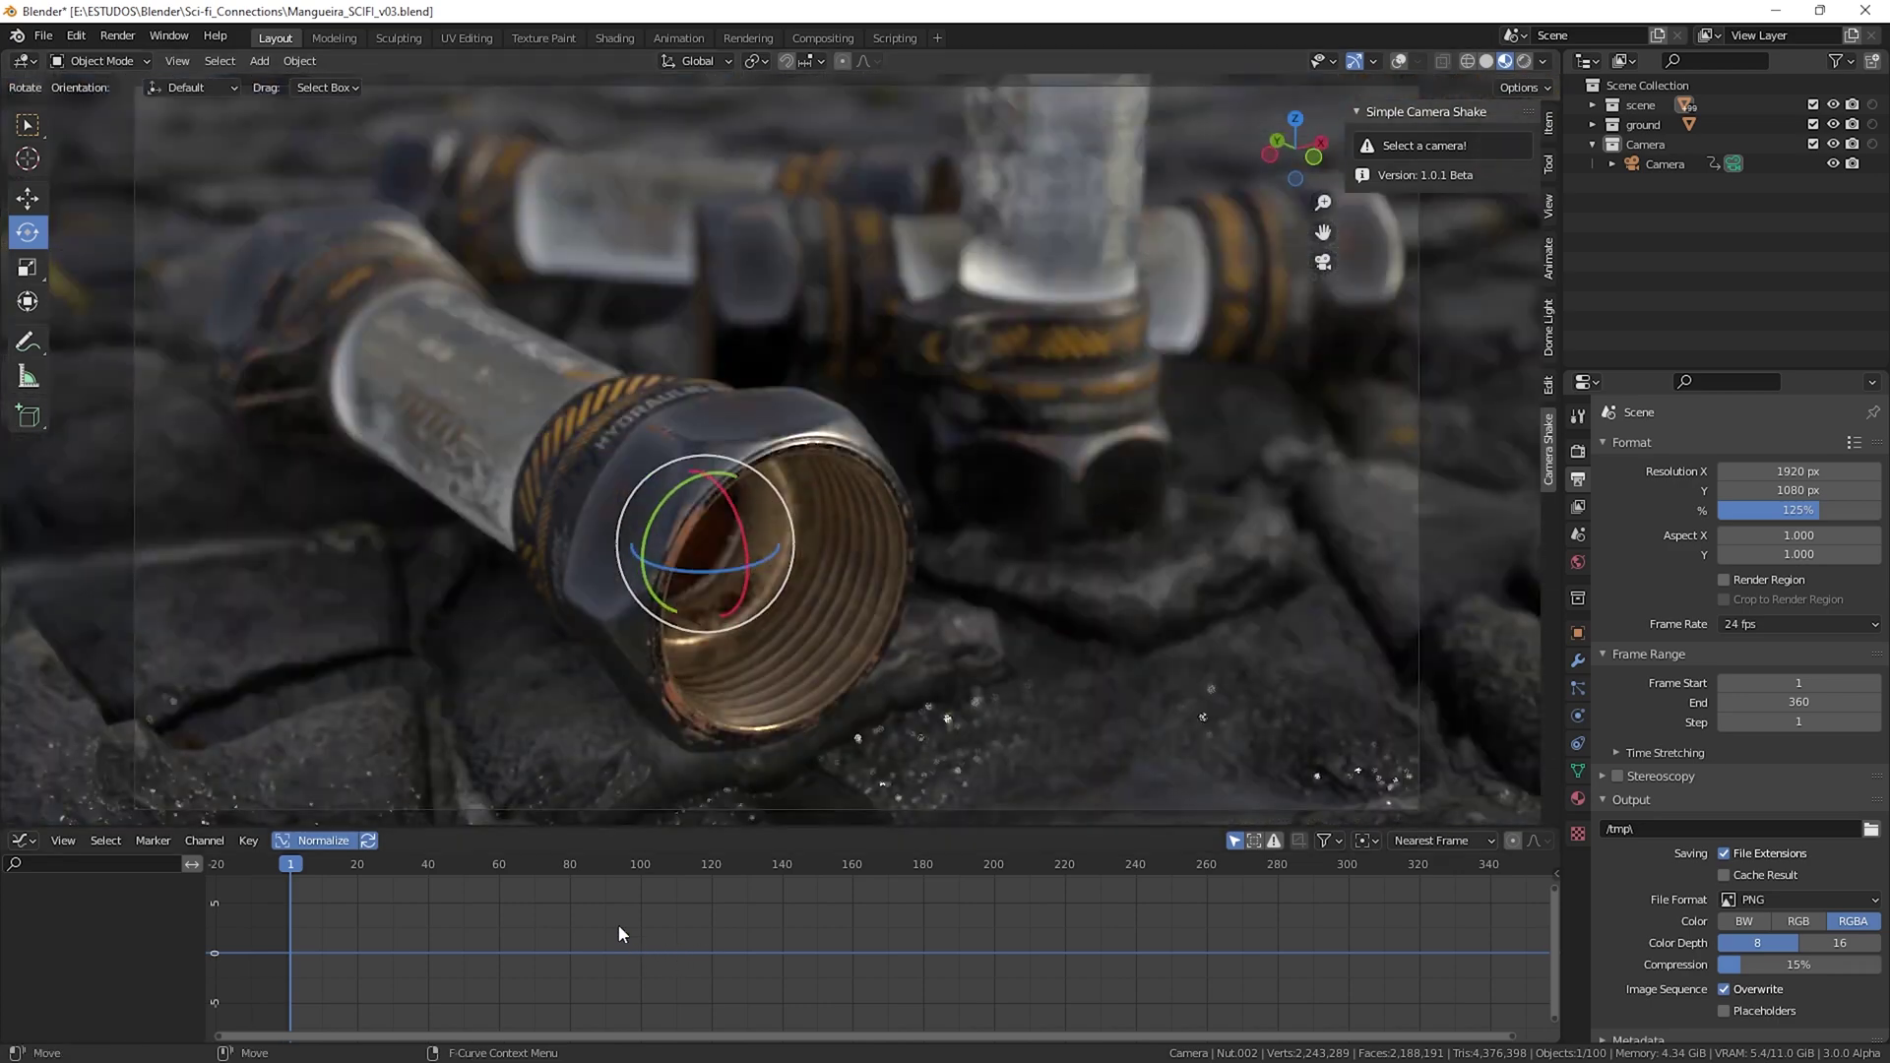
Step: Add a Smooth-preset camera shake to the Camera and return the playhead to frame 1
left_click(1674, 165)
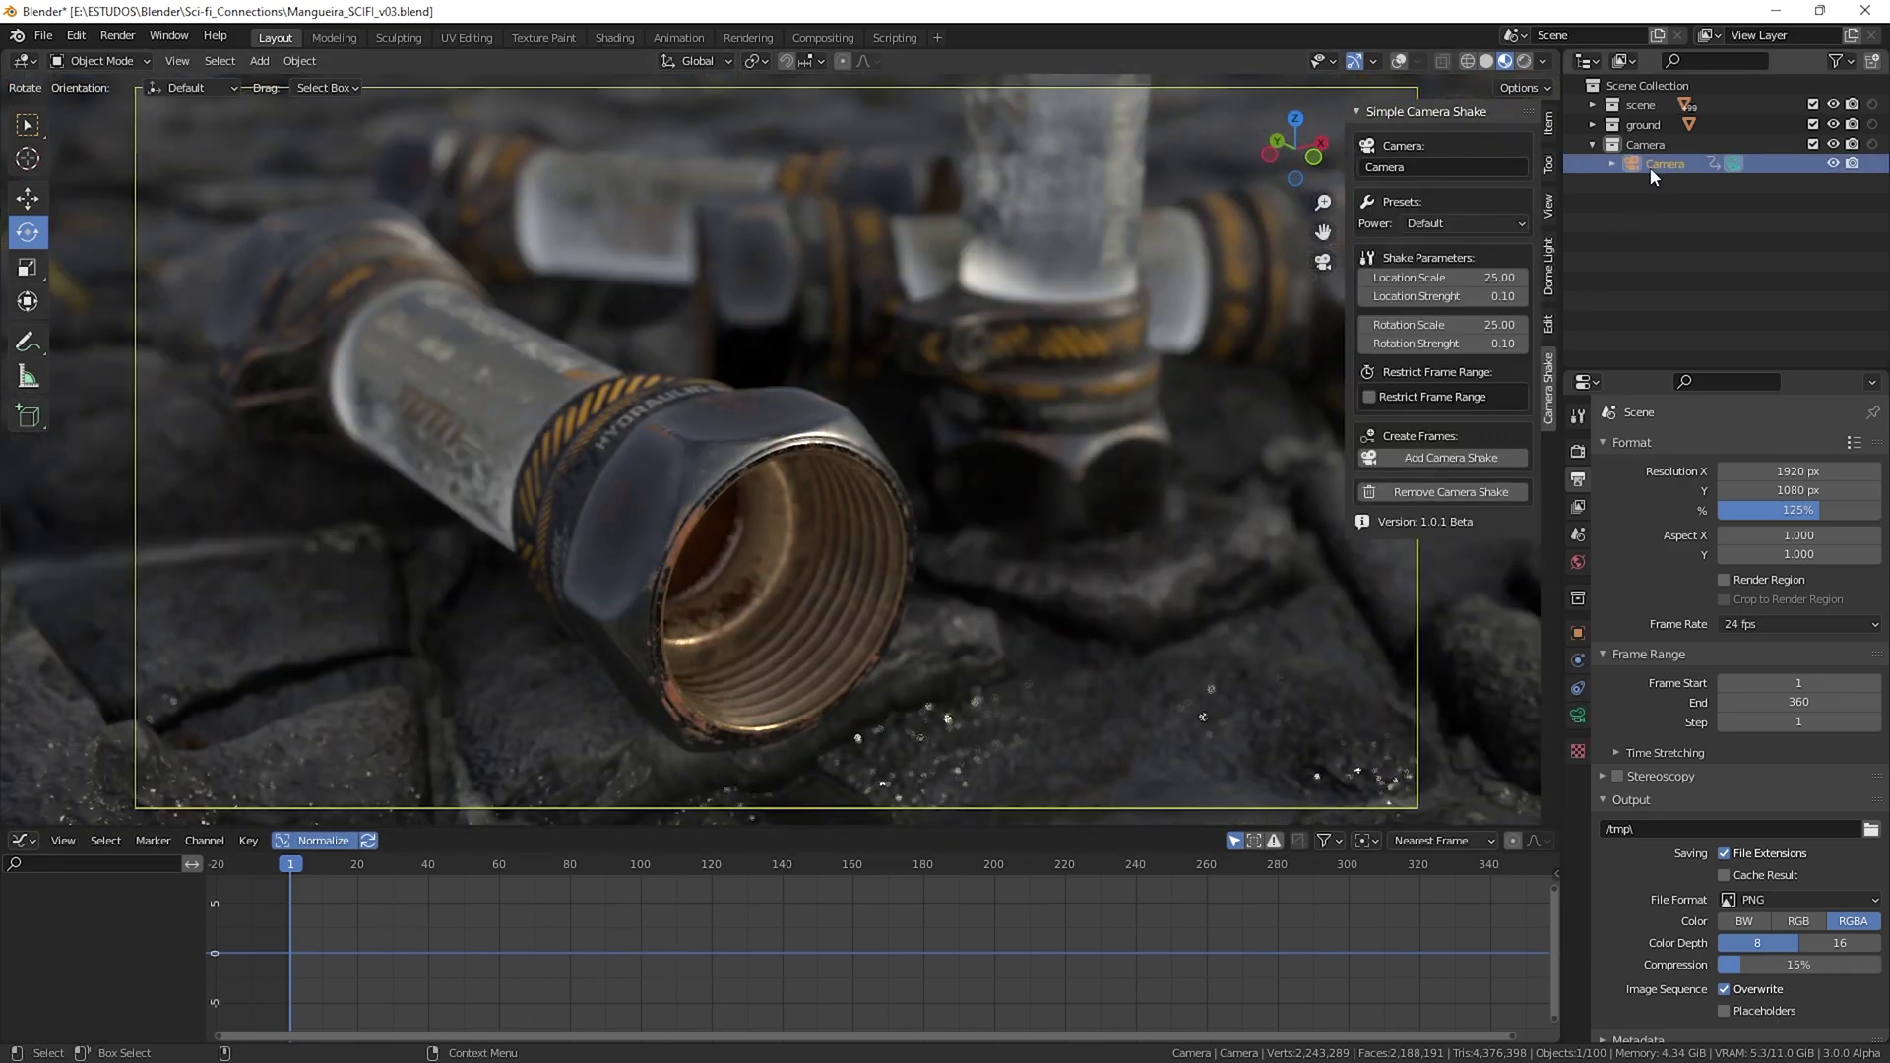
left_click(1464, 225)
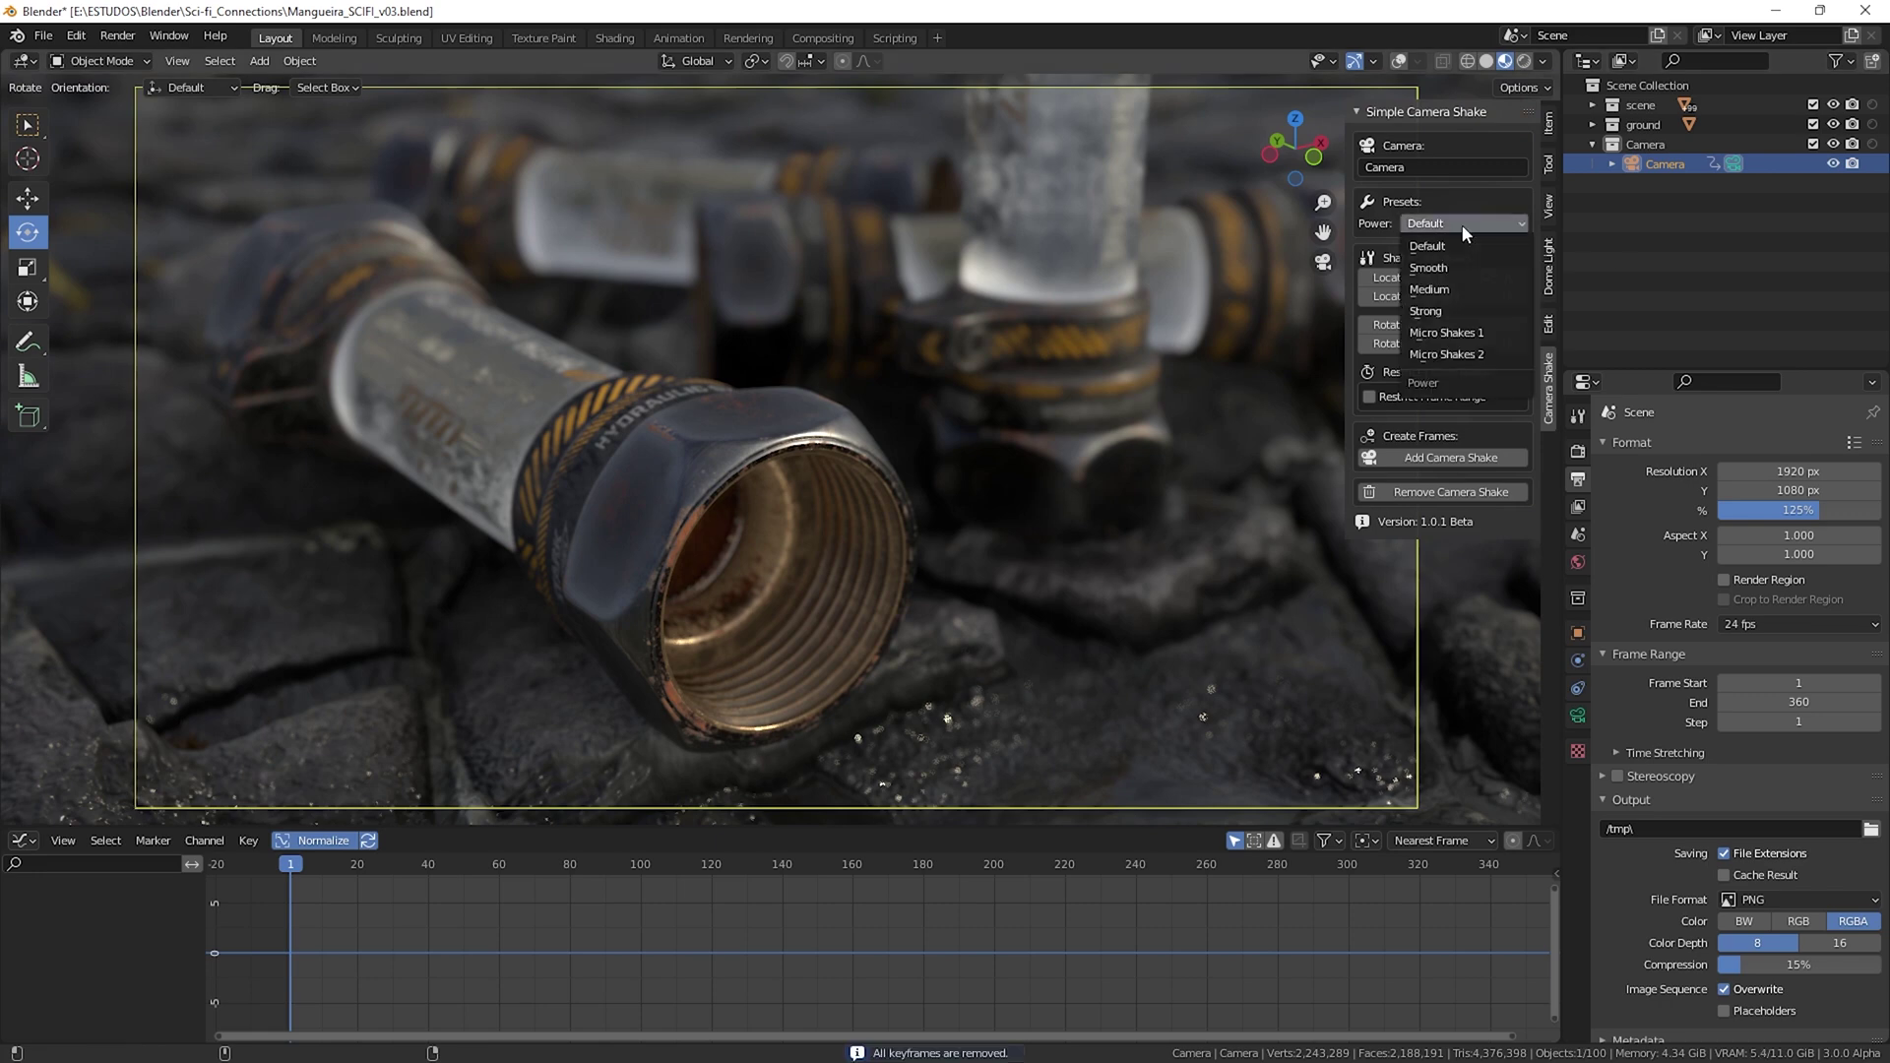
left_click(1447, 269)
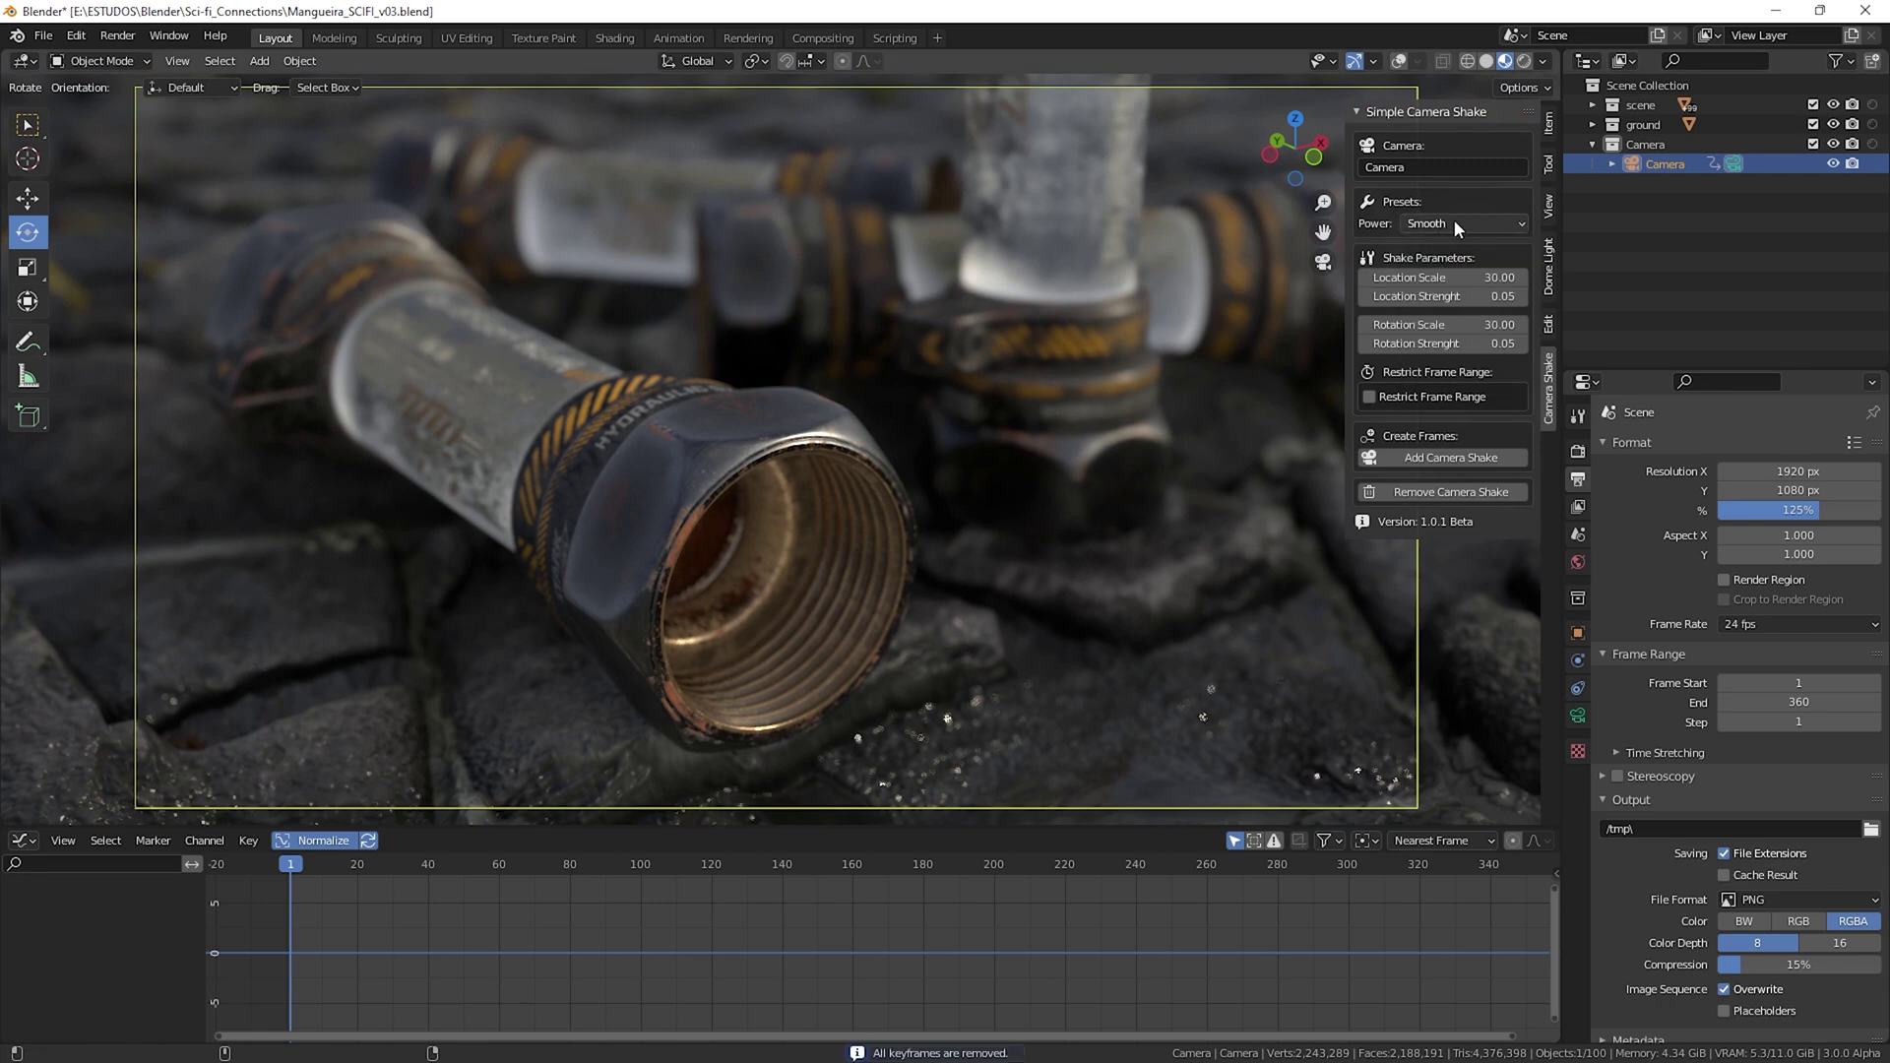
left_click(1423, 457)
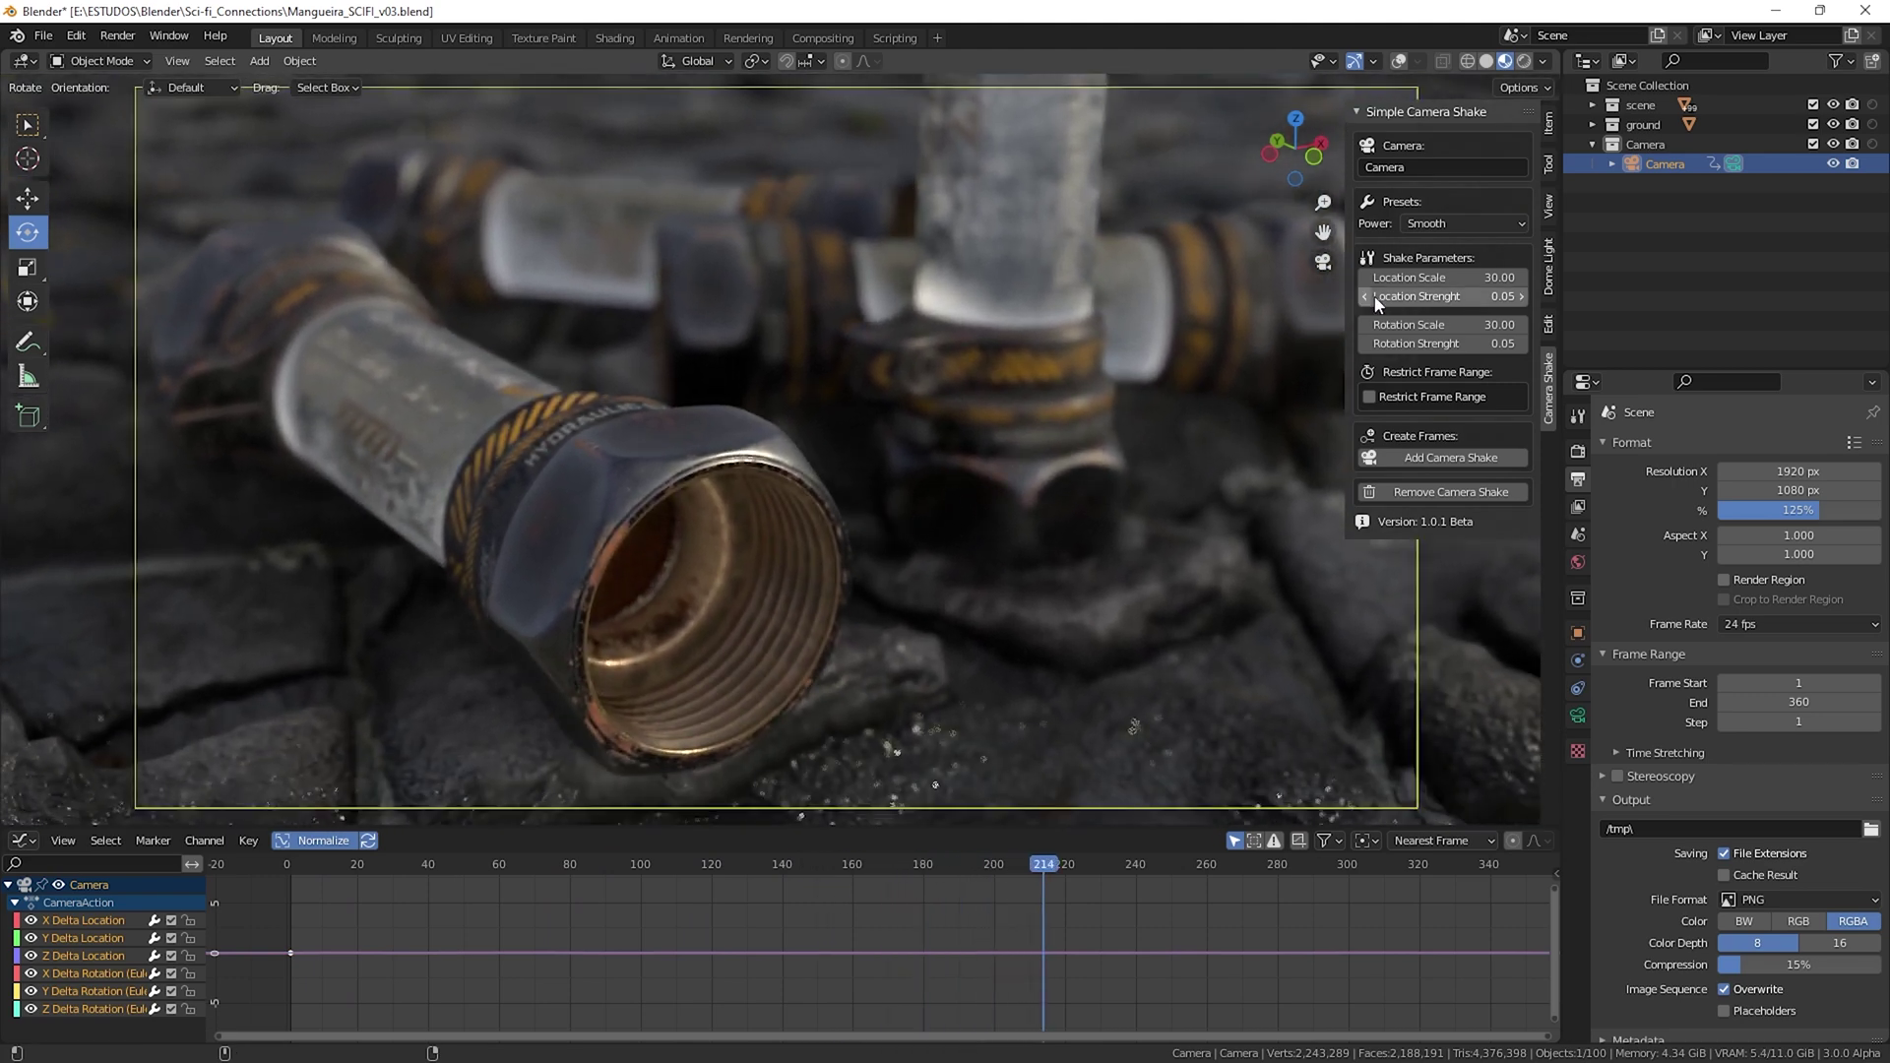
left_click_drag(316, 870, 291, 870)
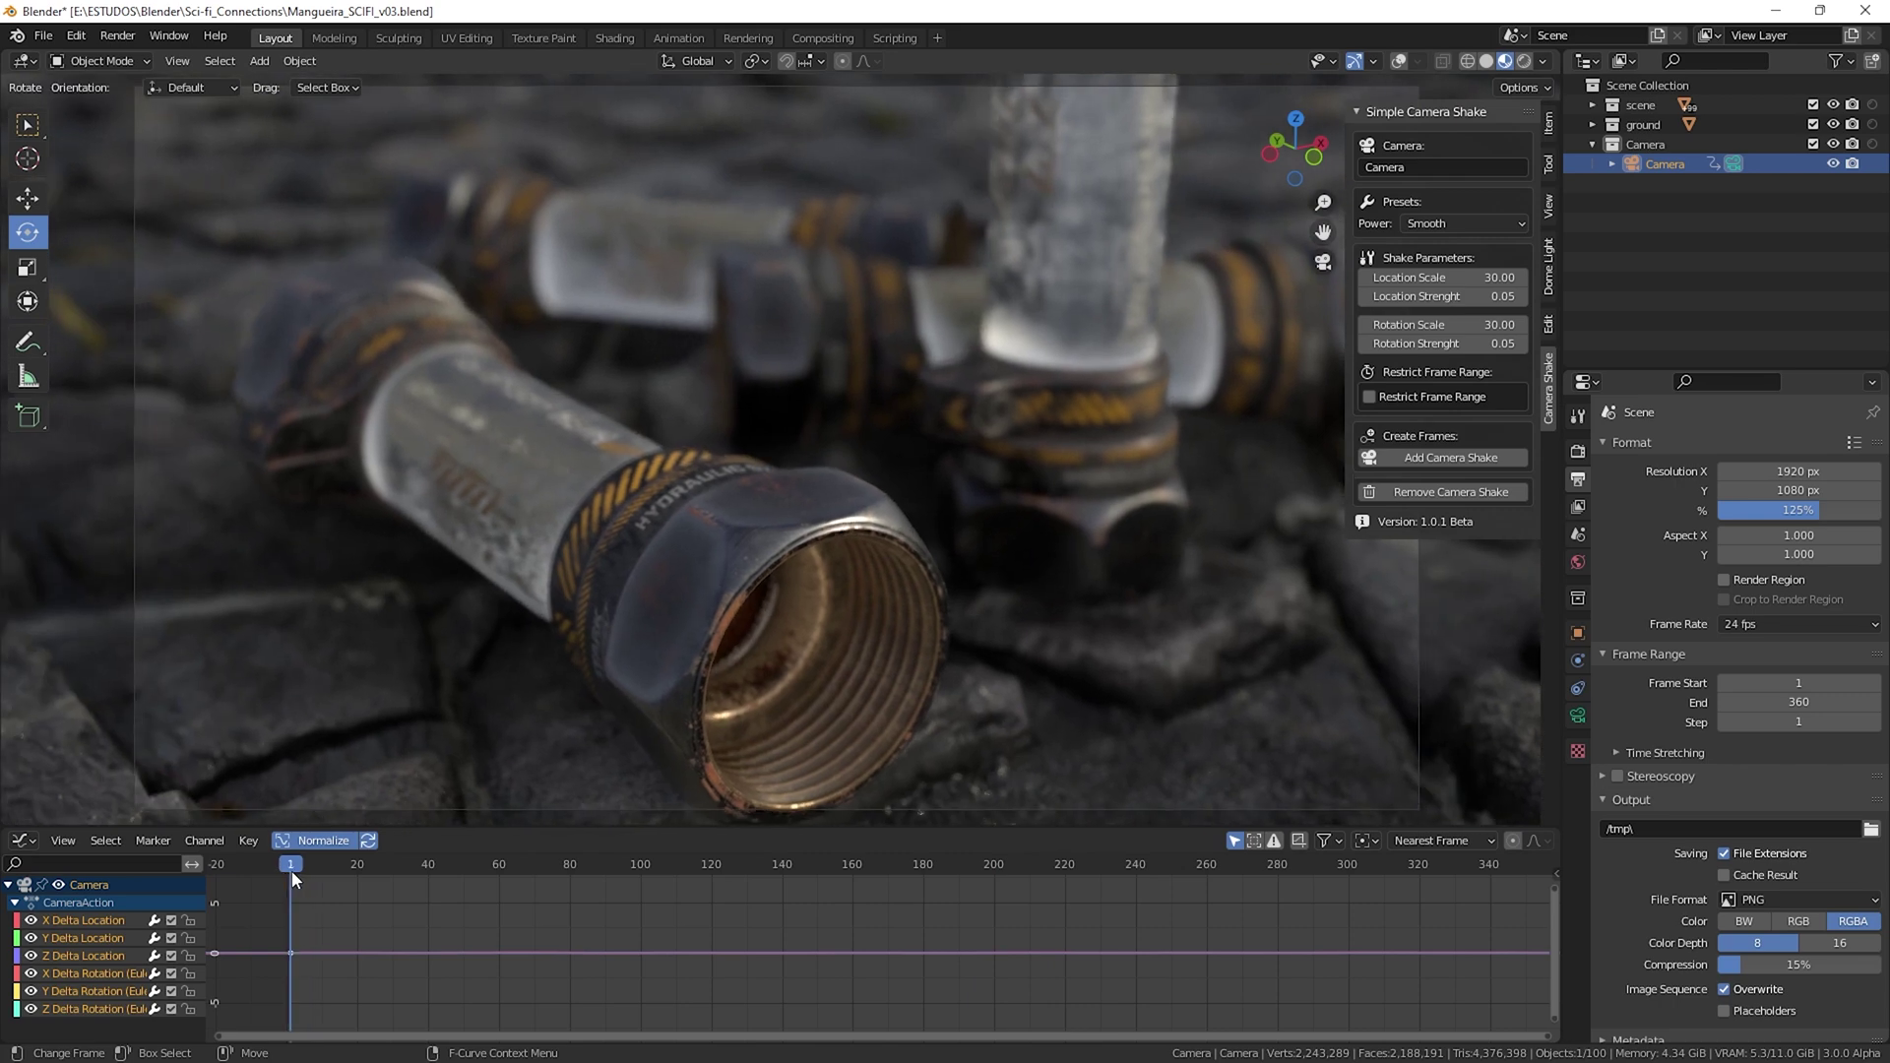
Step: Replace the camera shake with one restricted to frames 2–359, with 25-frame blend in and out
left_click(1417, 496)
left_click(1369, 397)
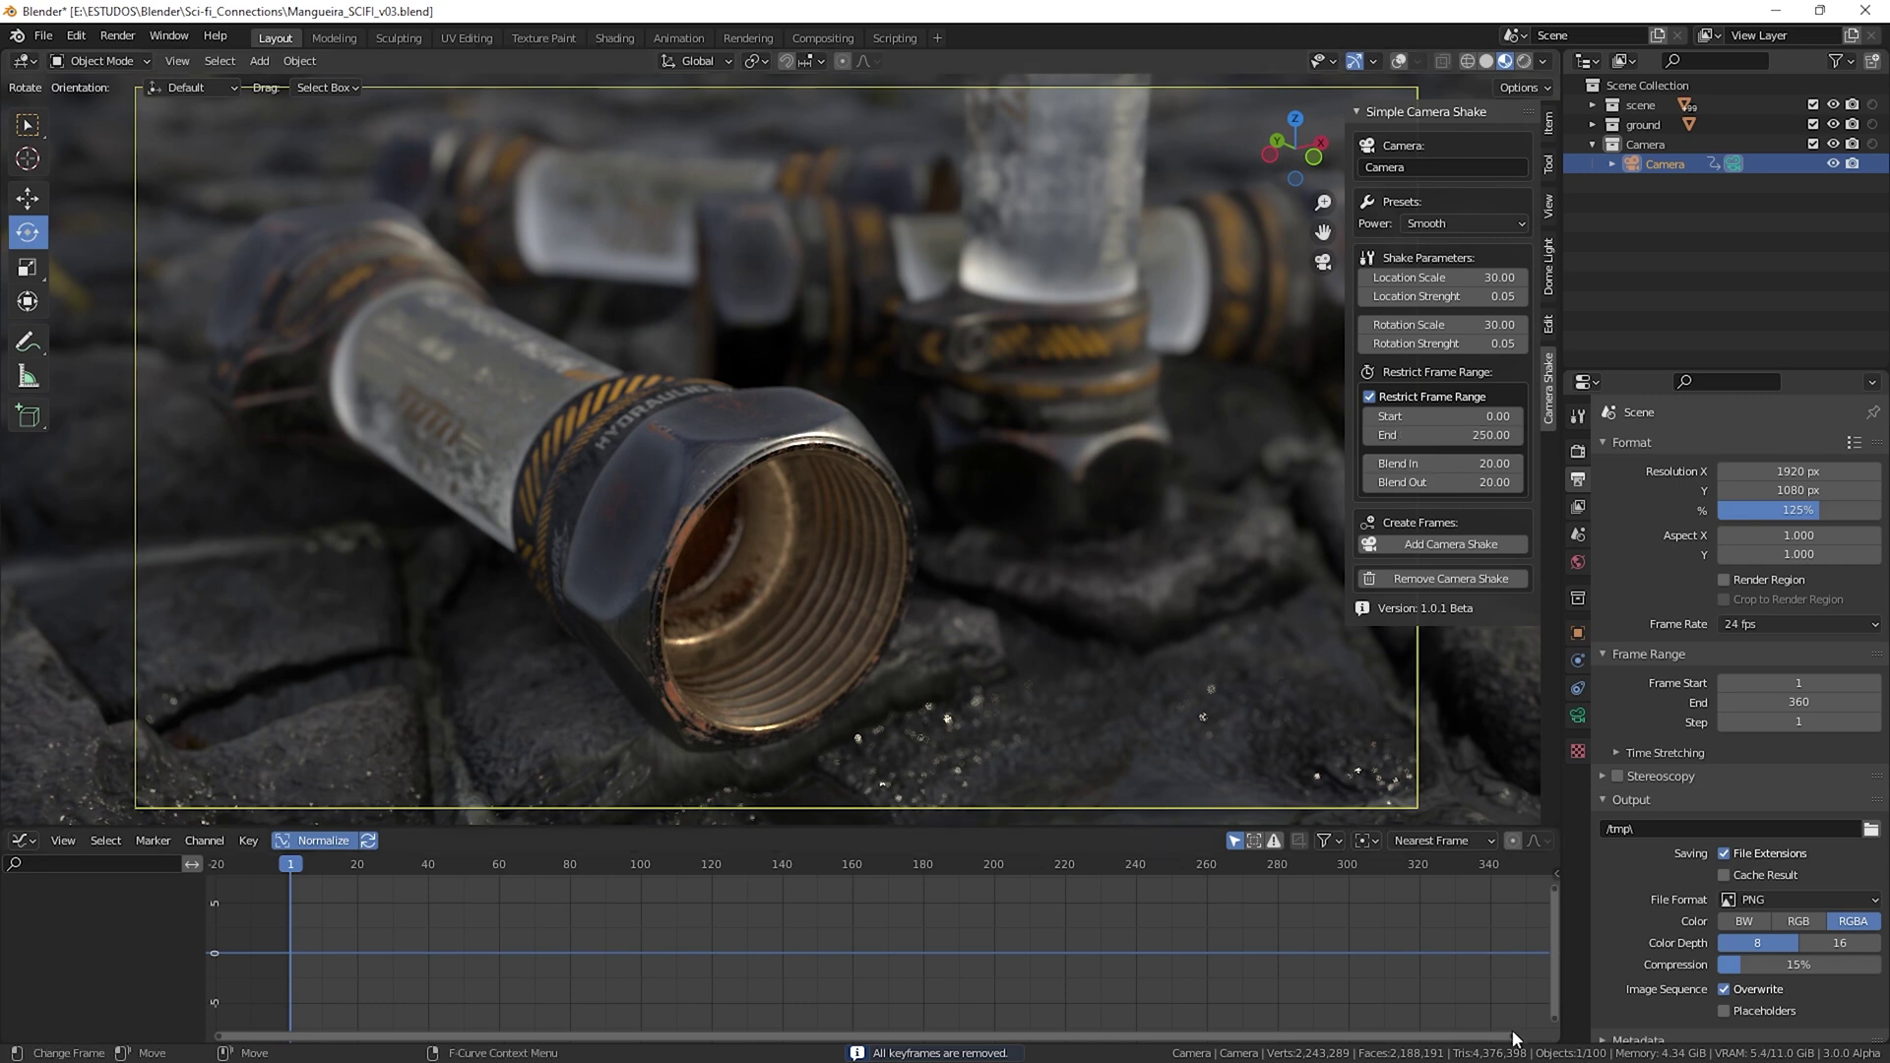
left_click_drag(1514, 1039, 1541, 951)
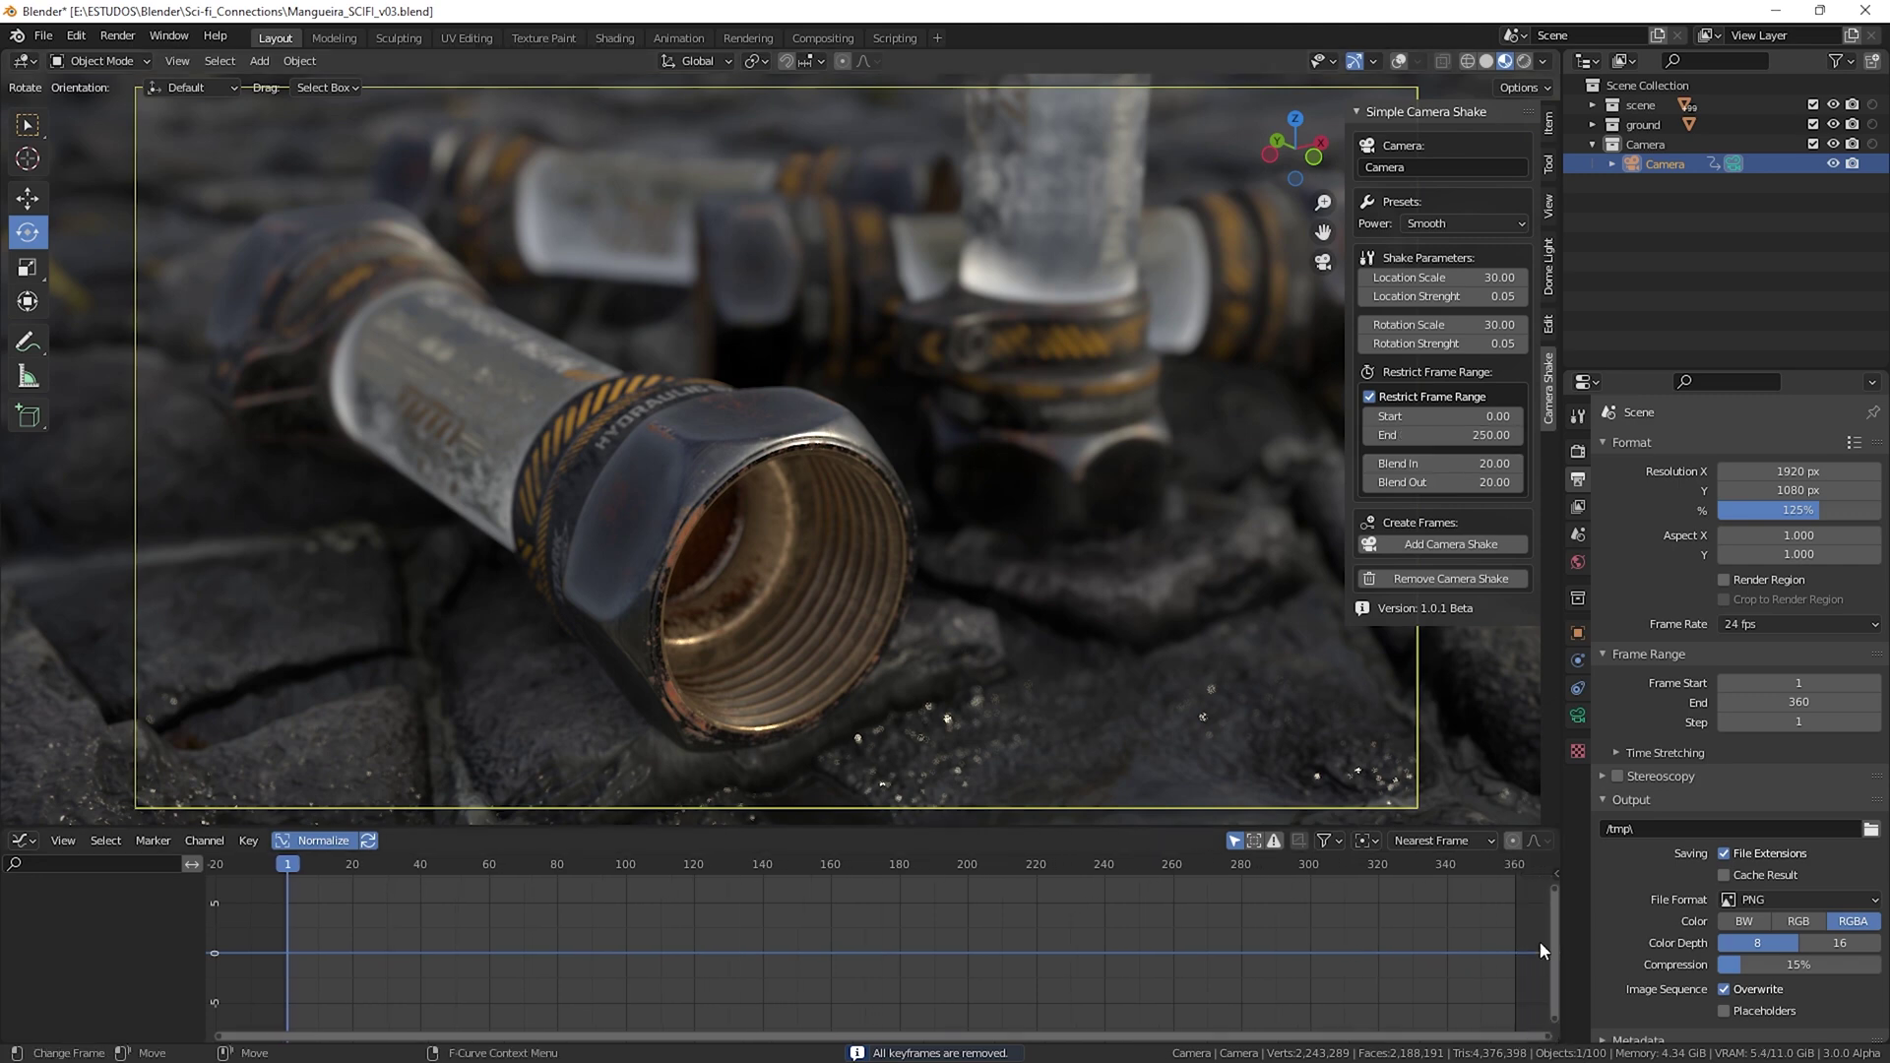
left_click(1489, 416)
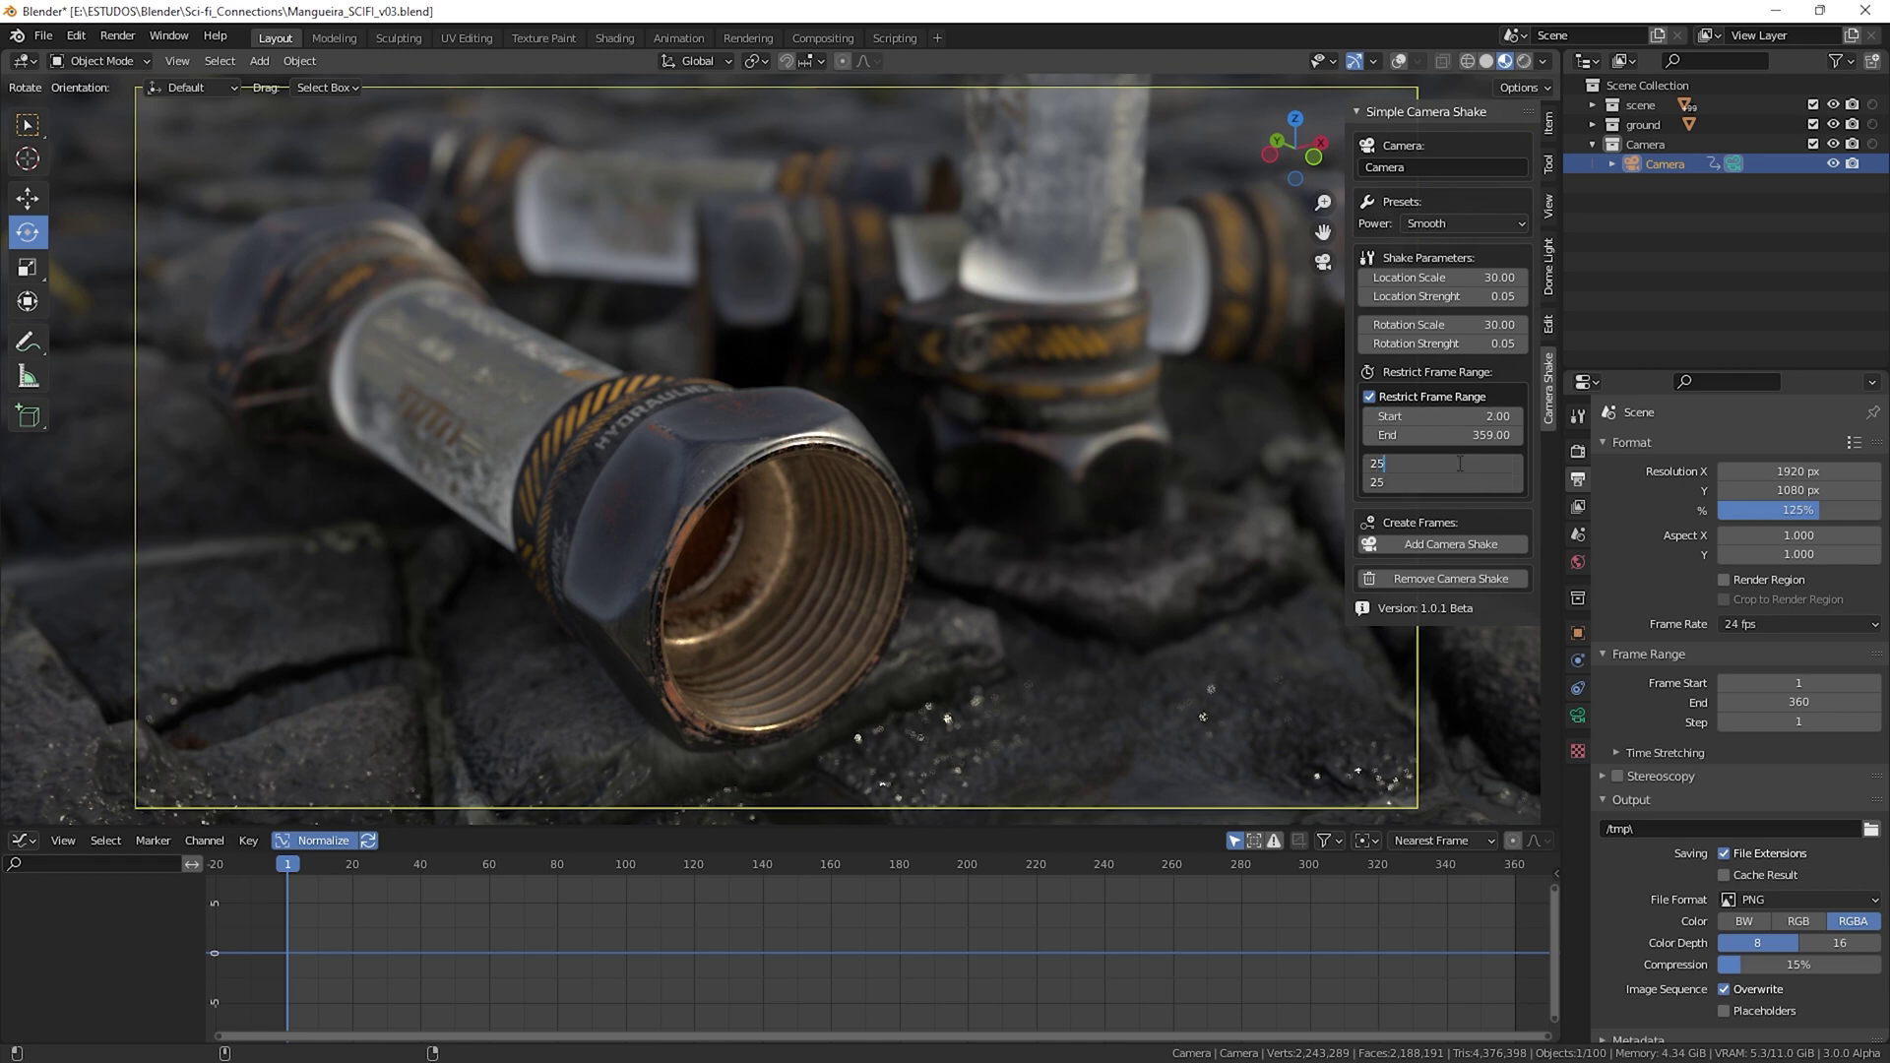
key("Return")
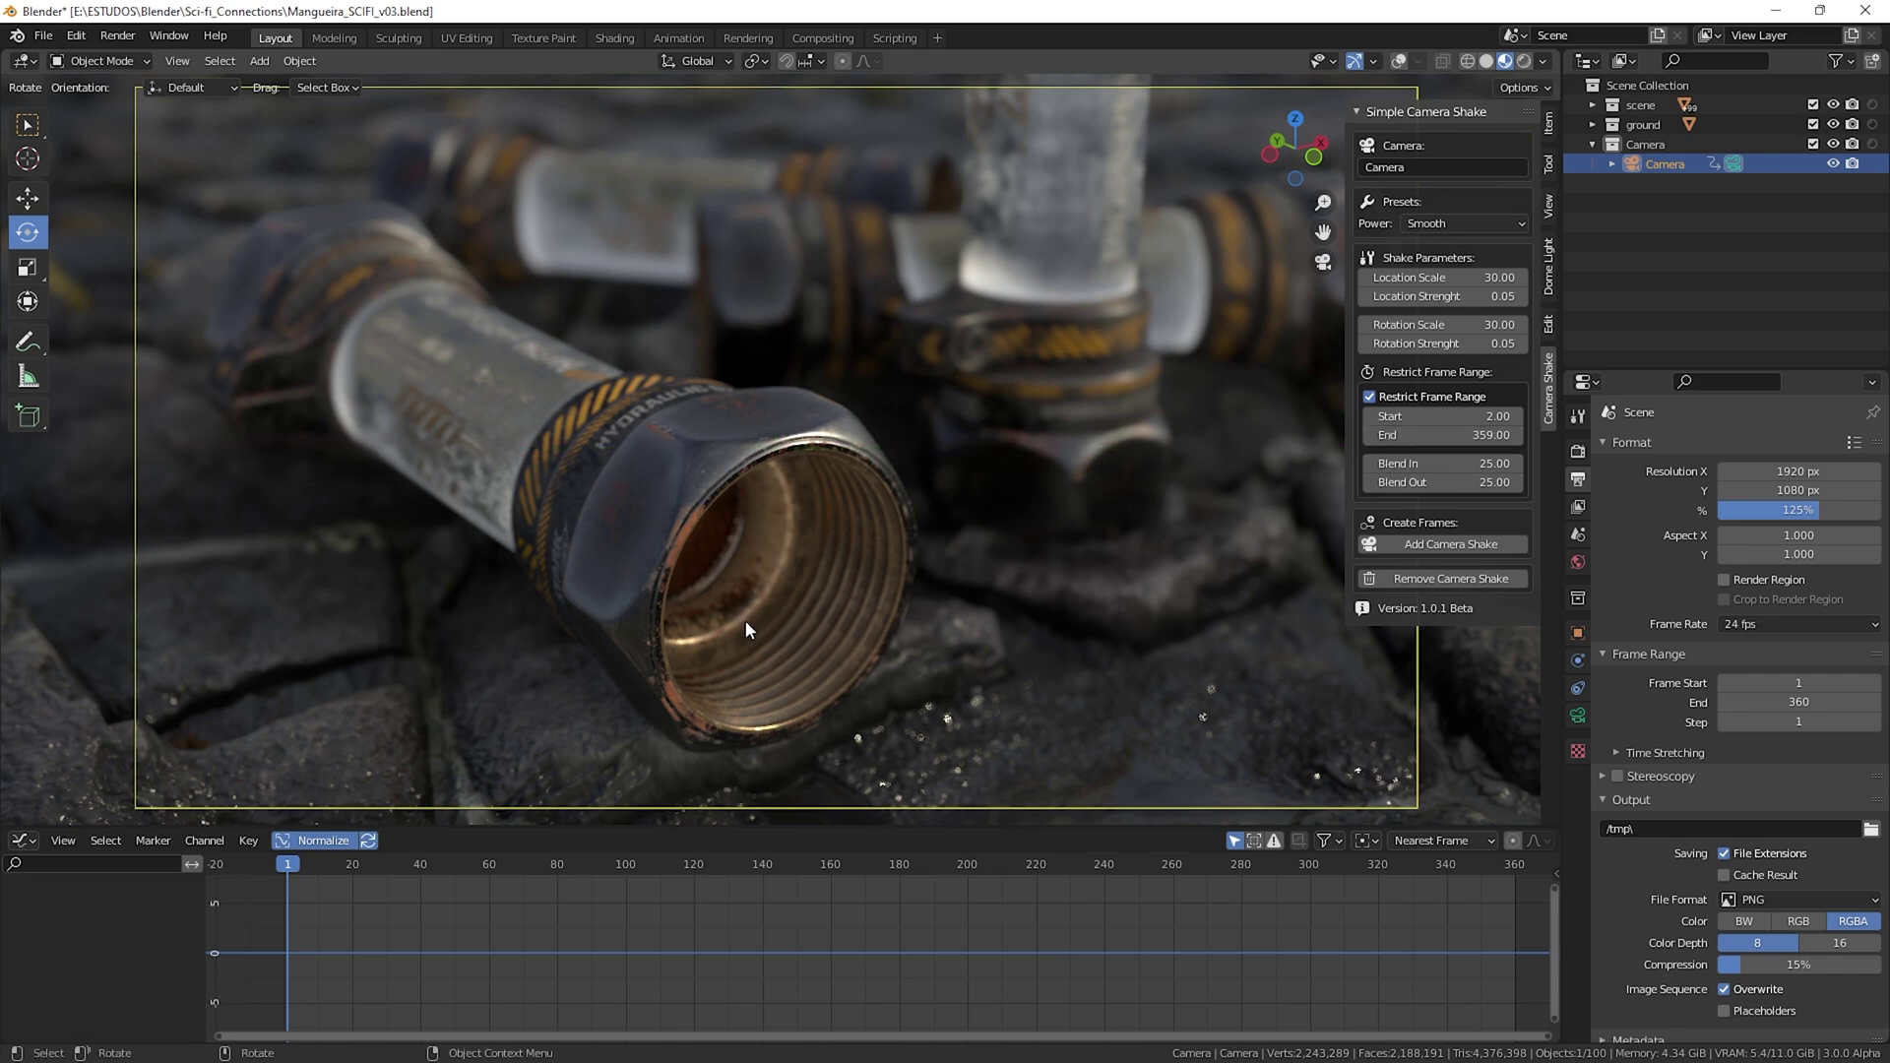
left_click(1435, 553)
Step: Play the animation and jump near its end to preview the restricted shake
key("space")
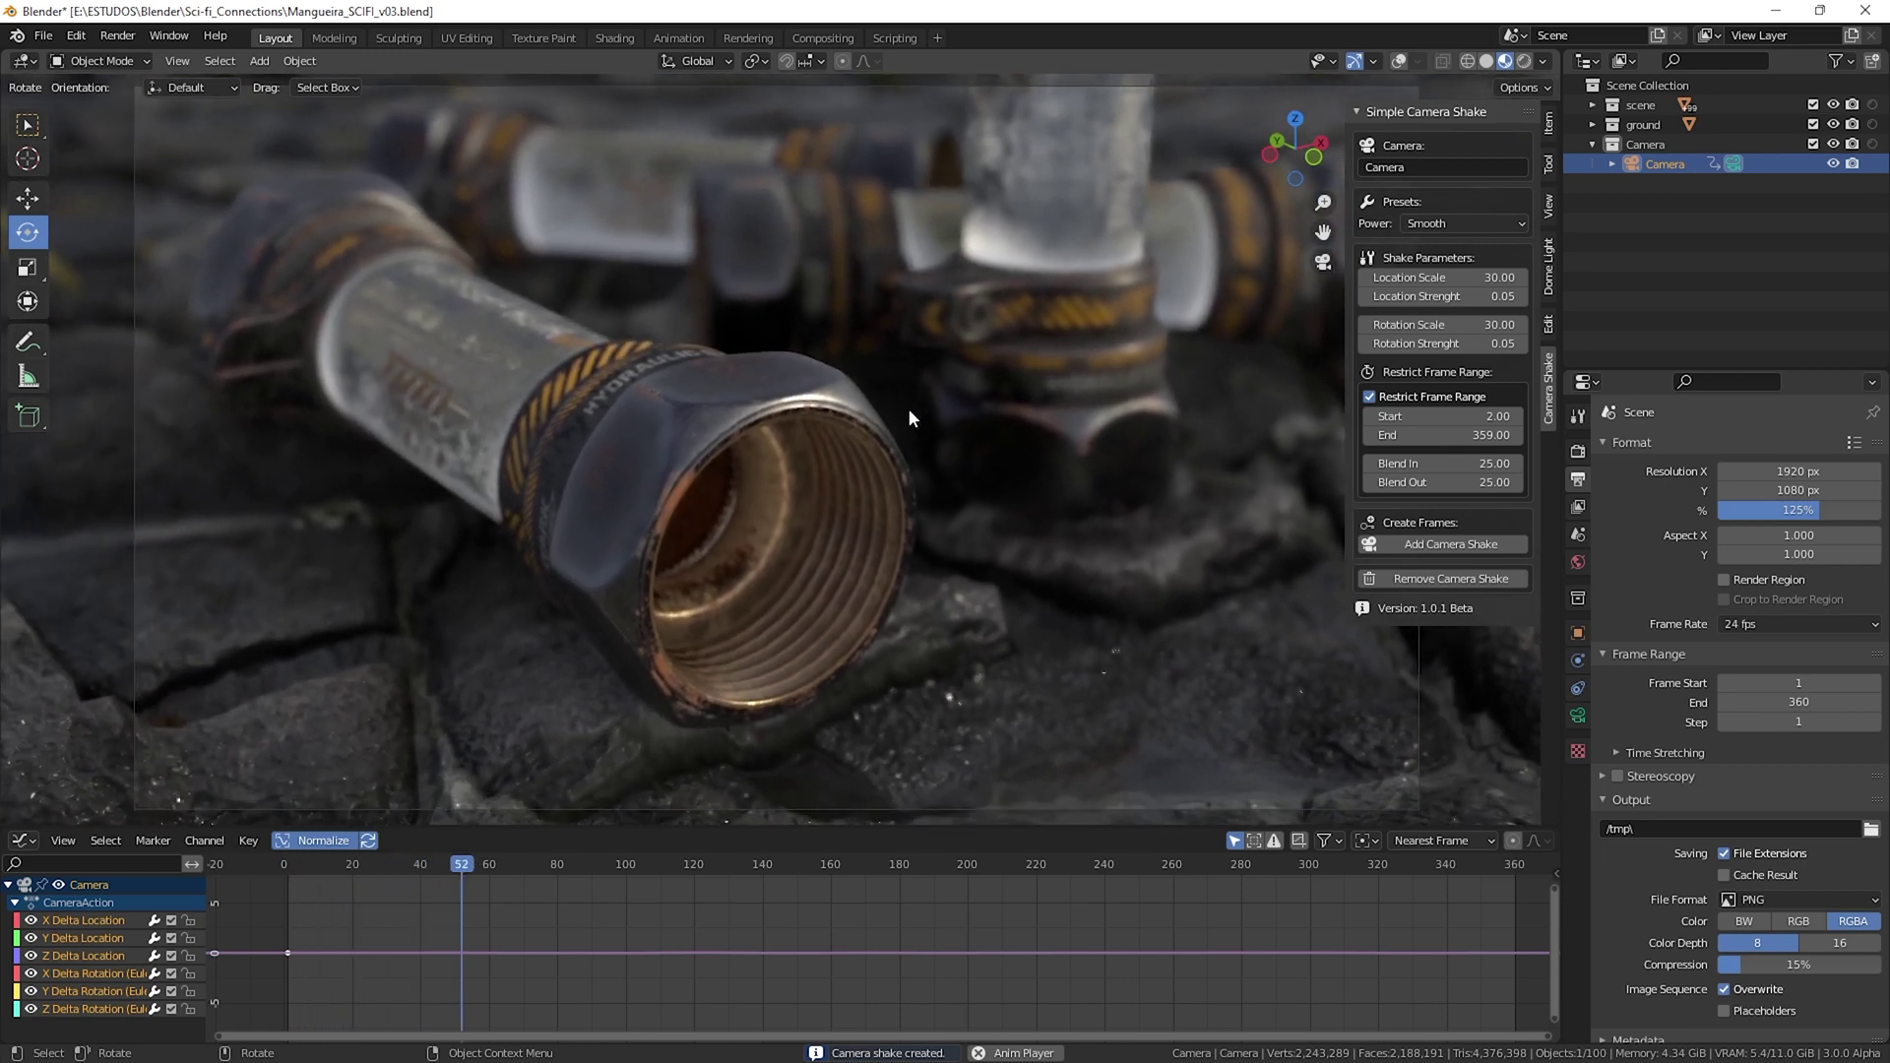
left_click(1453, 864)
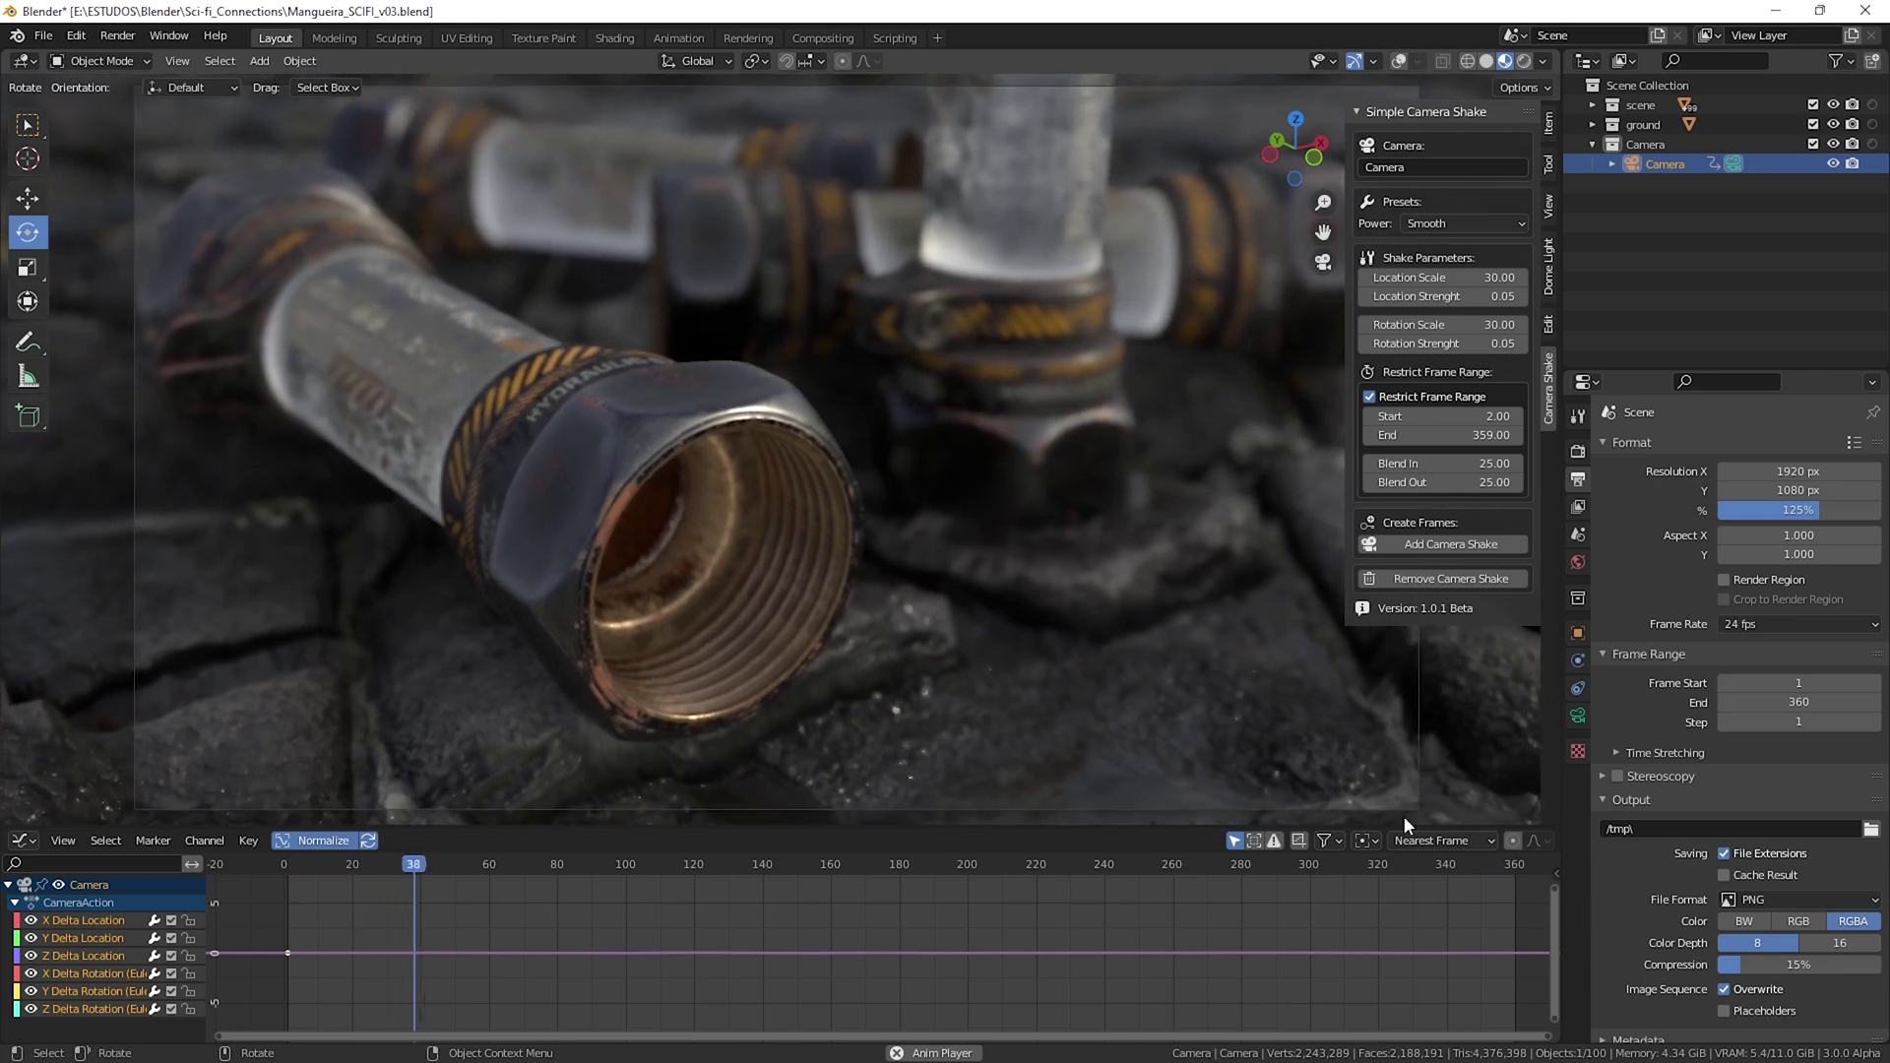
left_click(1438, 864)
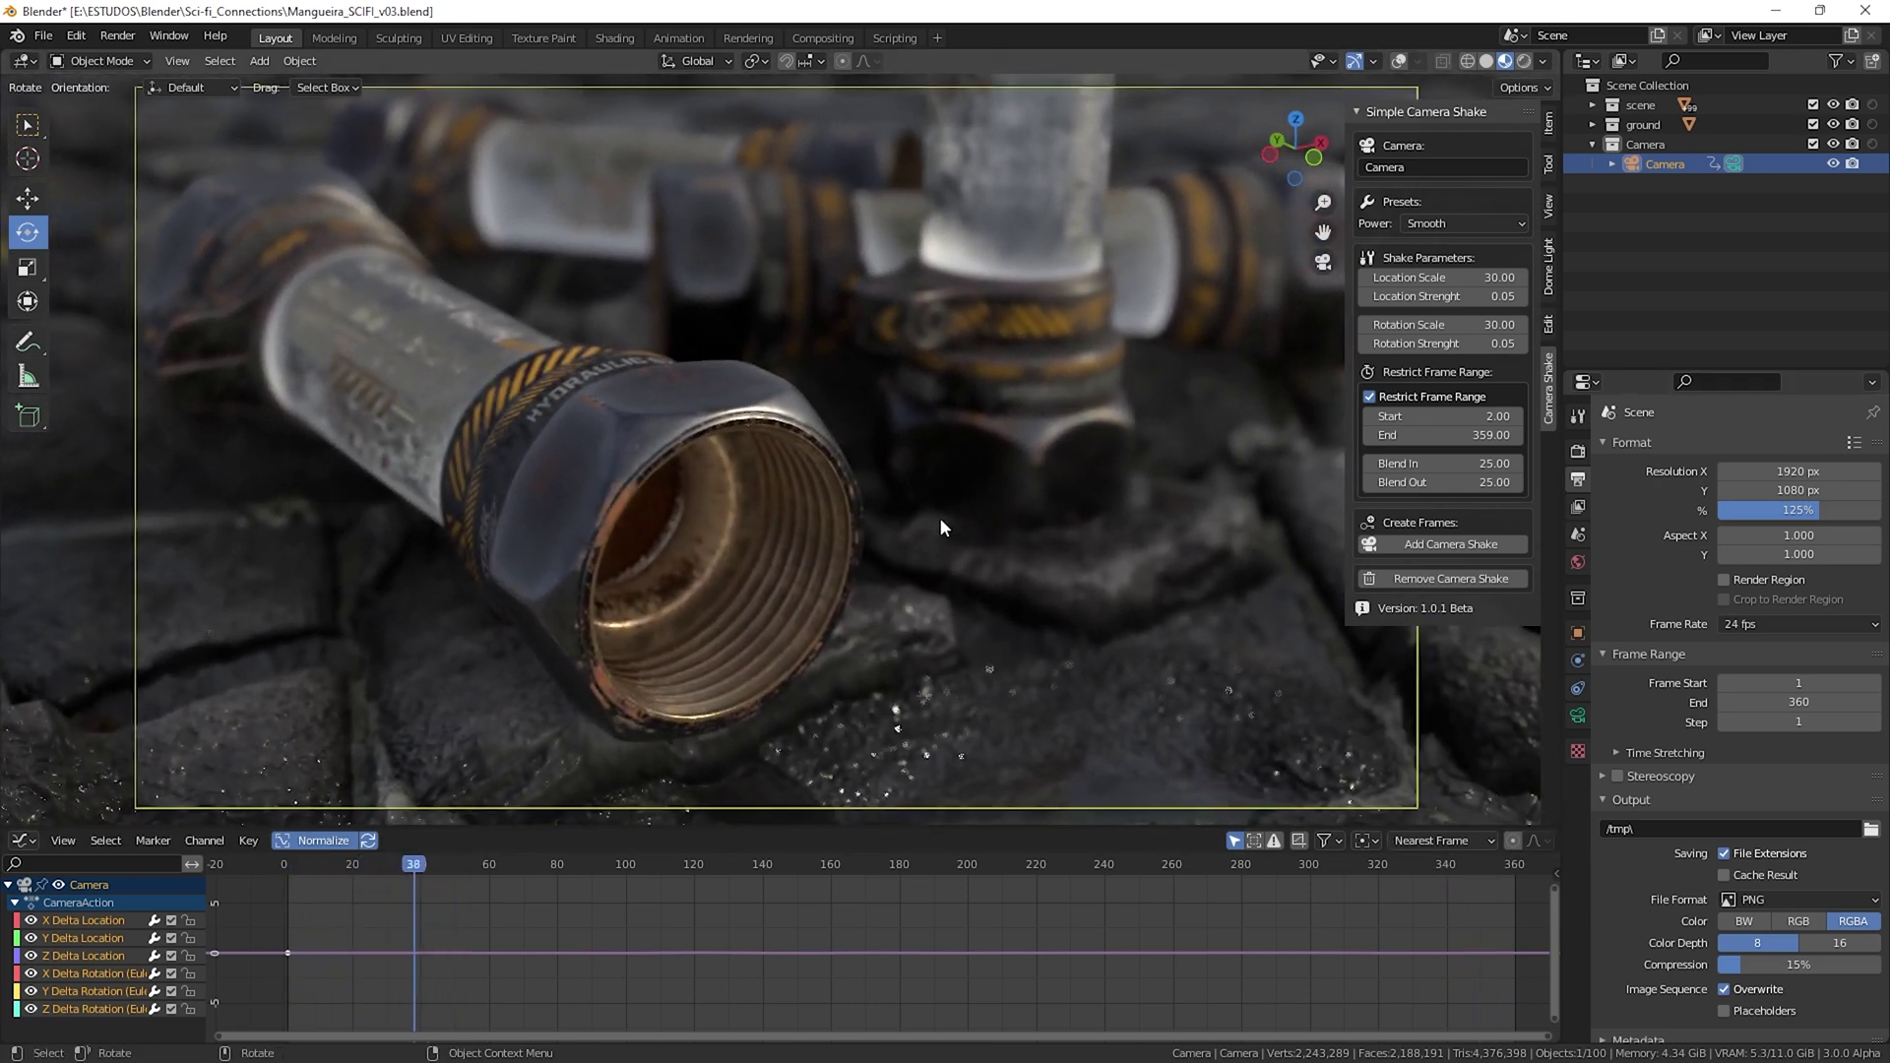
Step: Stop the preview and add an Arrows empty to the scene
key("Escape")
left_click(1055, 657)
left_click(259, 60)
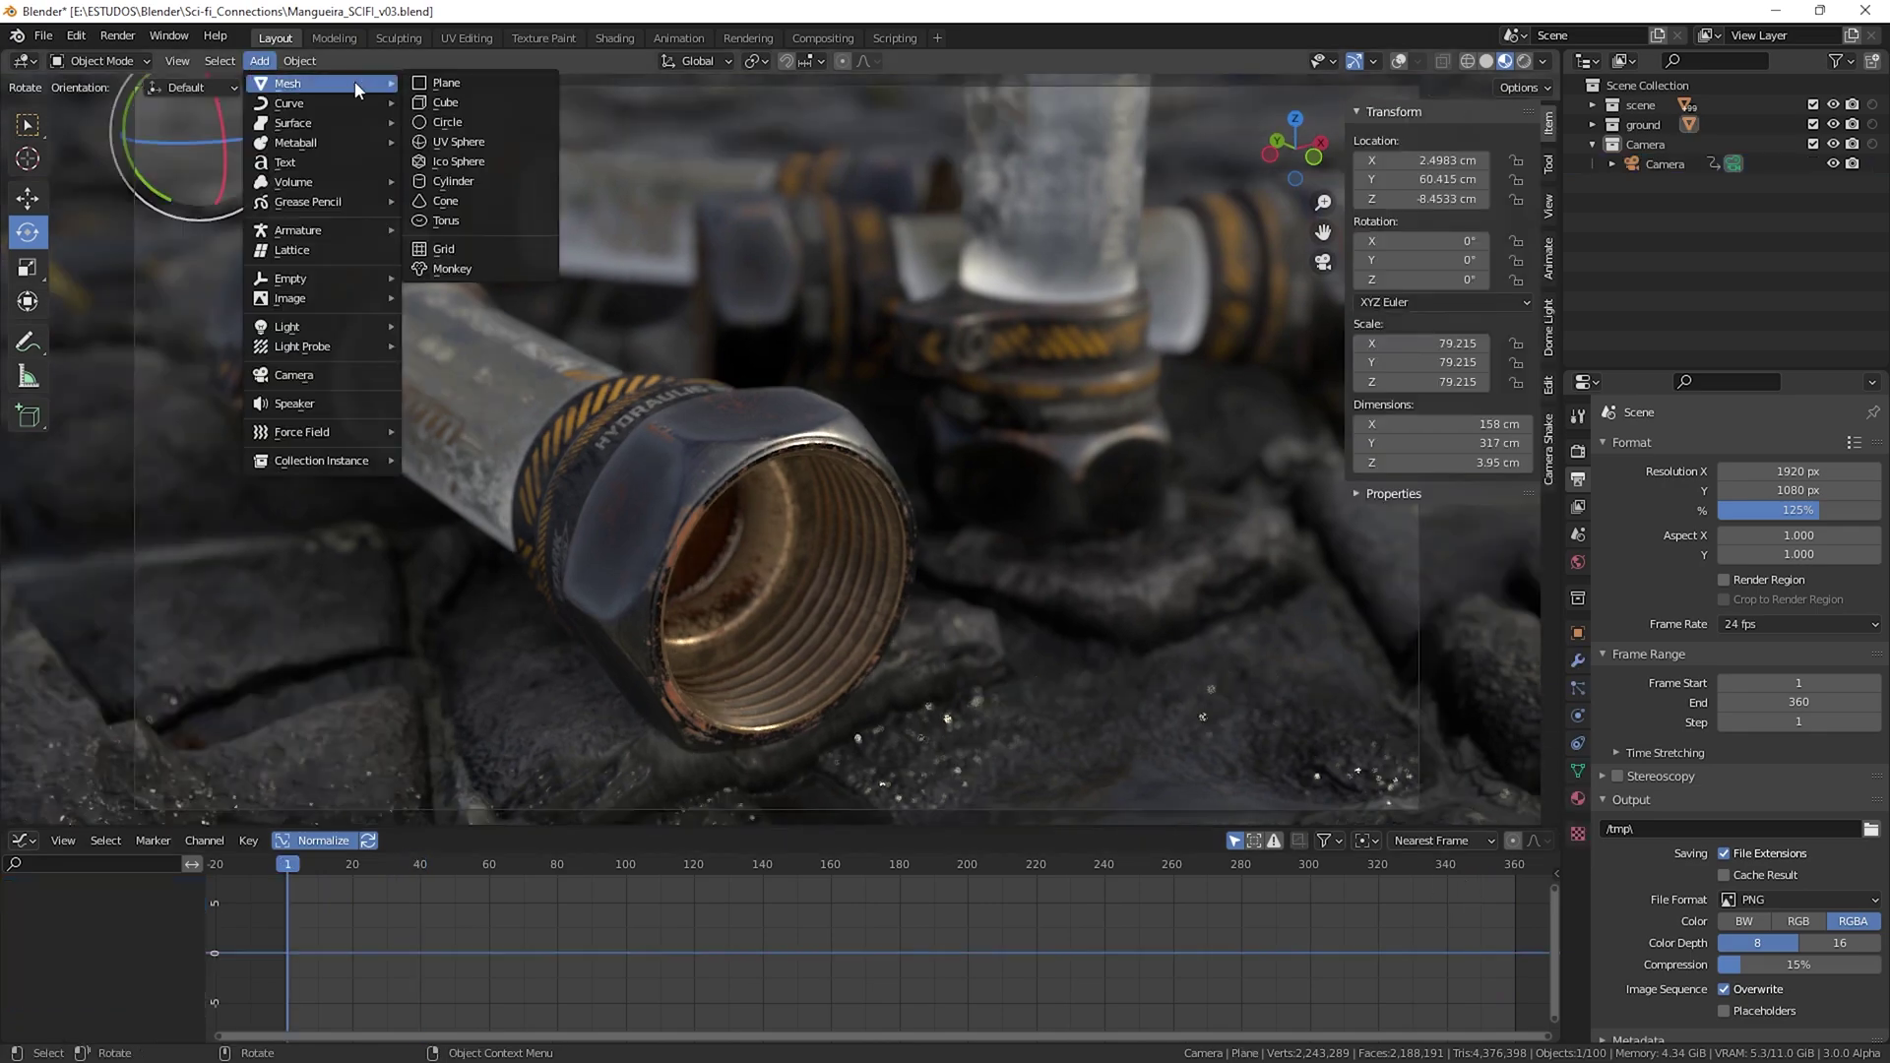
mouse_move(317, 283)
left_click(469, 300)
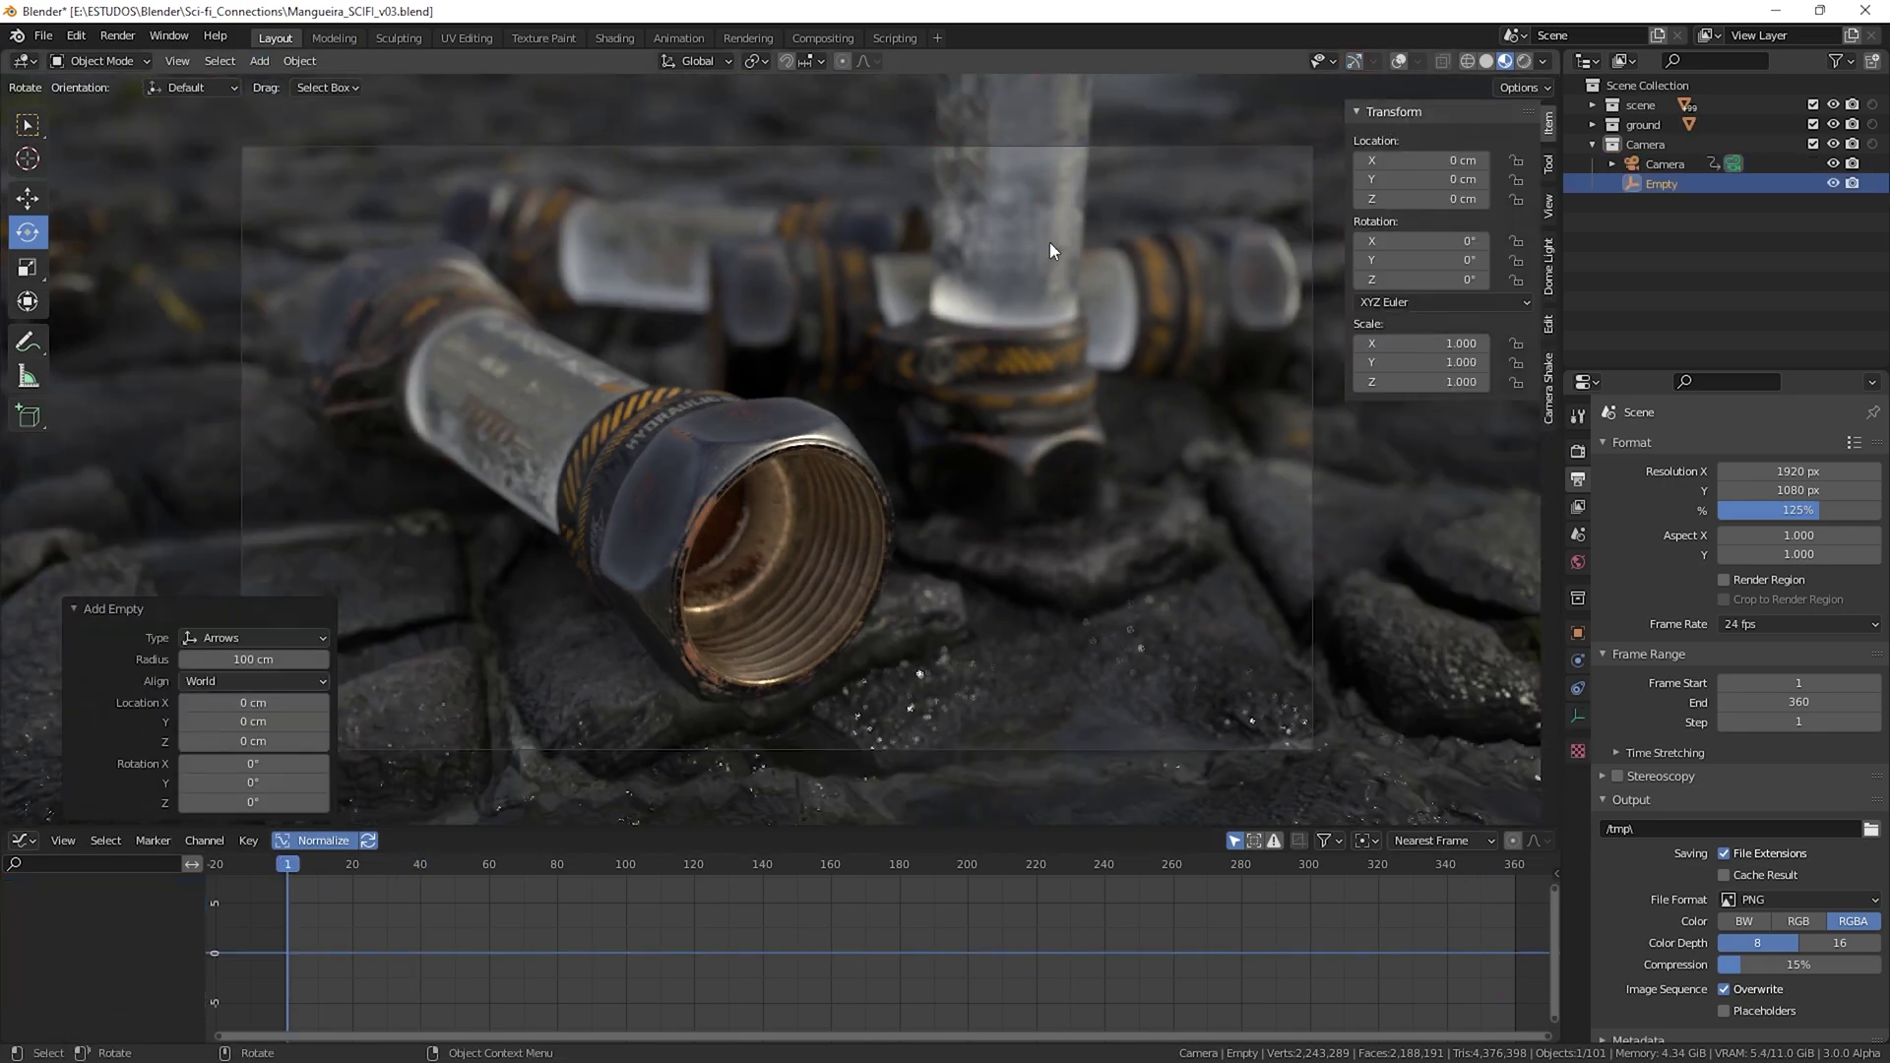
Step: Move the empty down into the front hose nut's opening
middle_click_drag(1049, 242, 832, 423)
key("shift+space")
key("g")
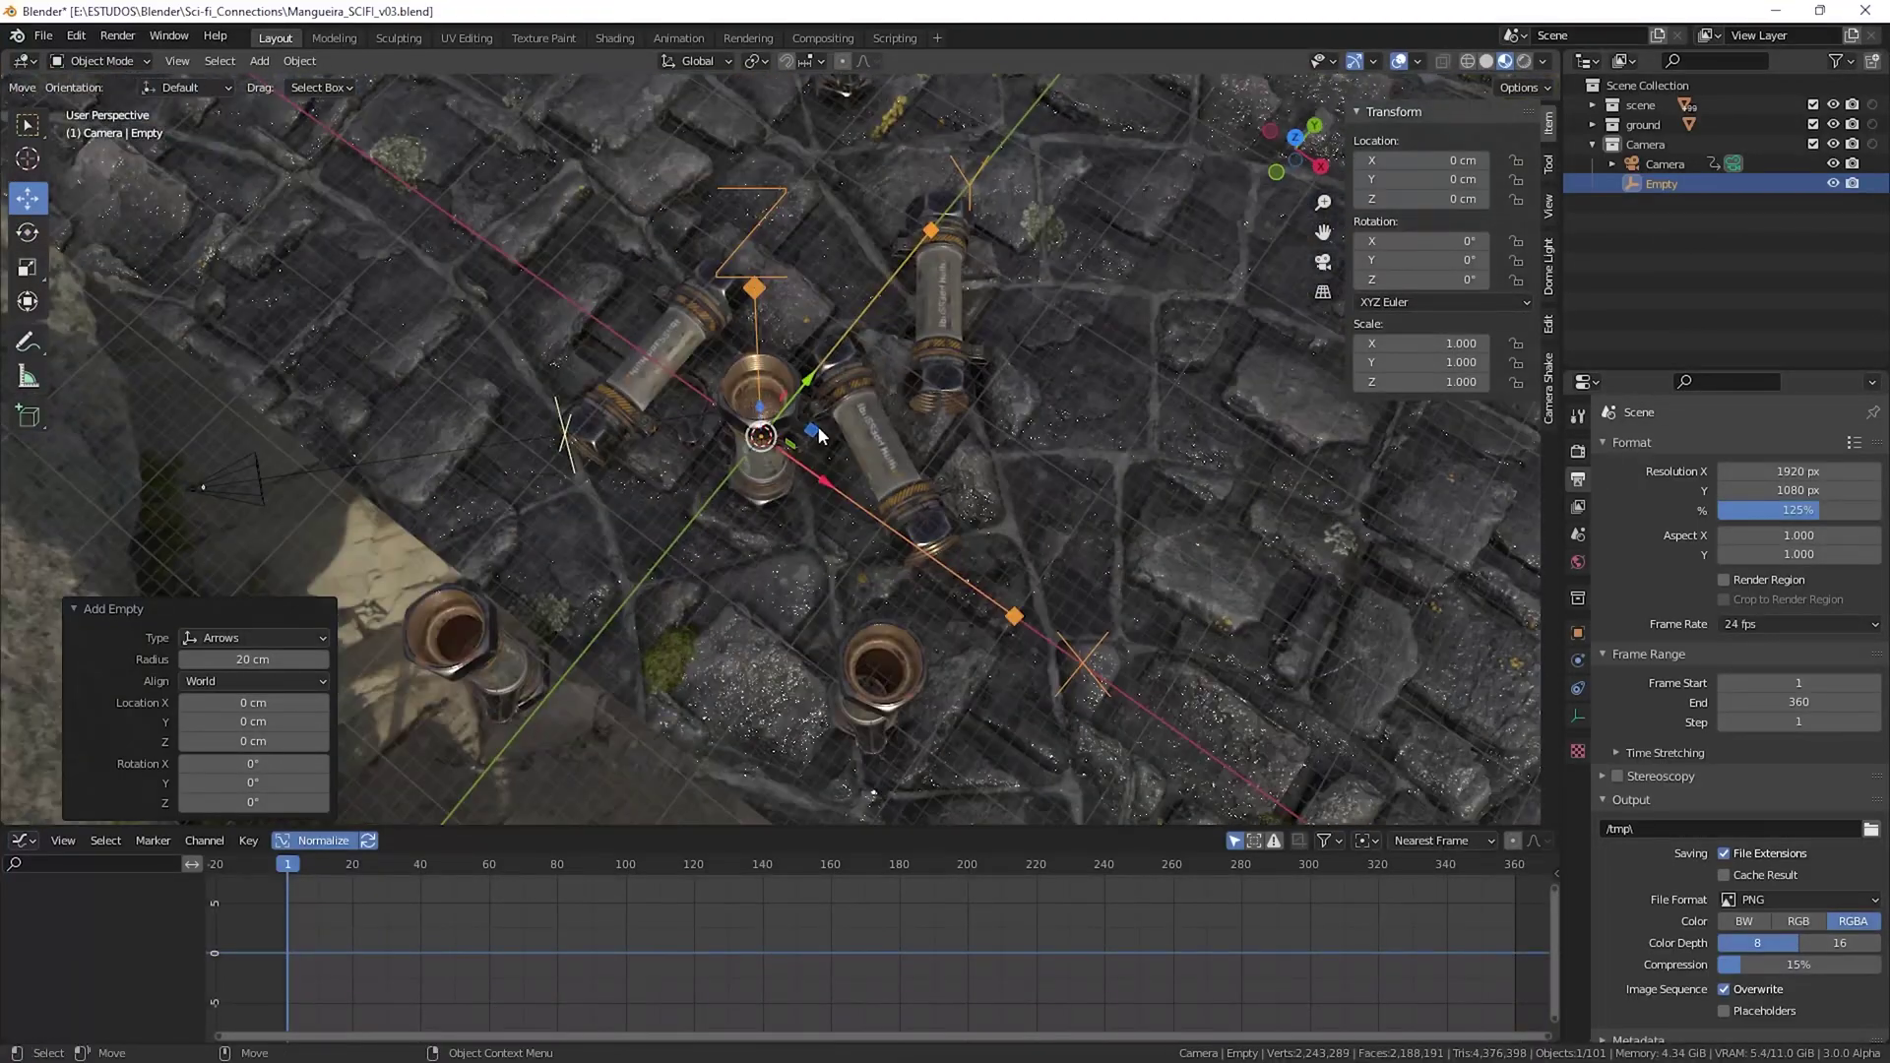
left_click_drag(831, 424, 589, 443)
middle_click_drag(589, 443, 689, 472)
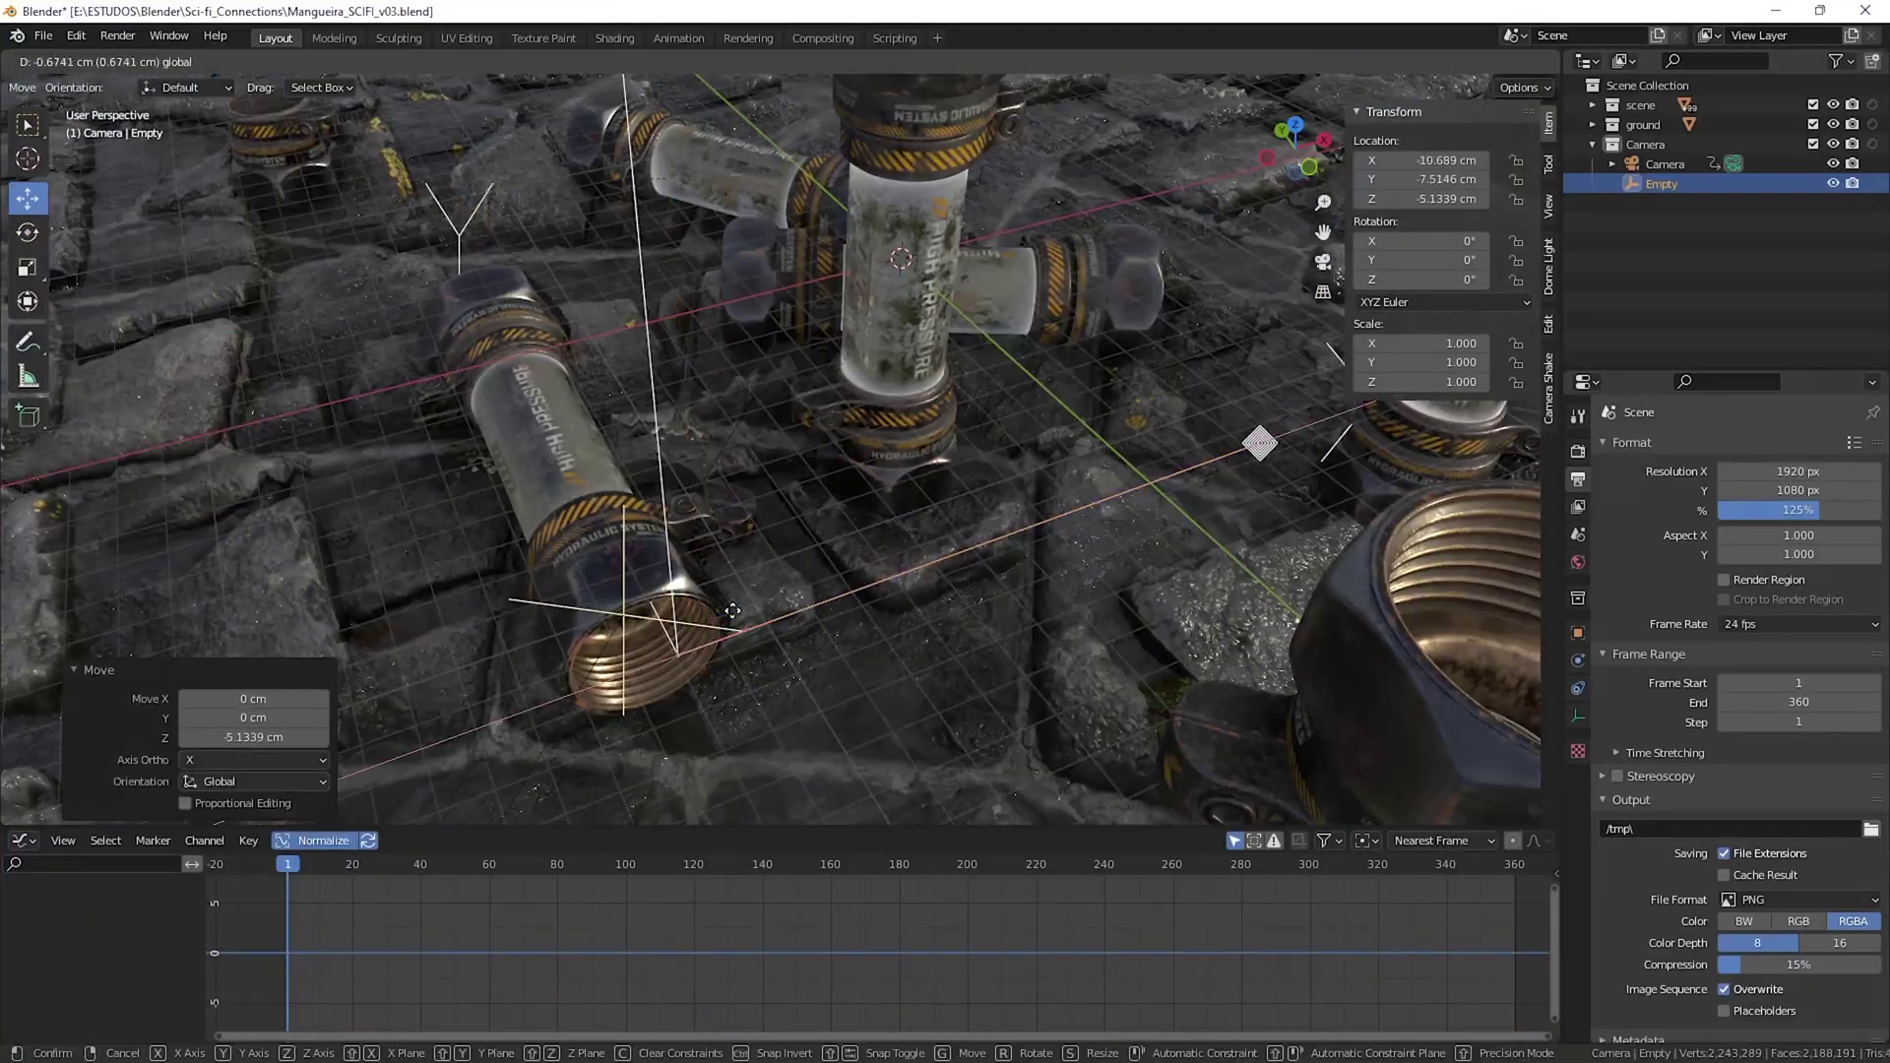
left_click_drag(689, 472, 689, 522)
middle_click_drag(689, 522, 732, 510)
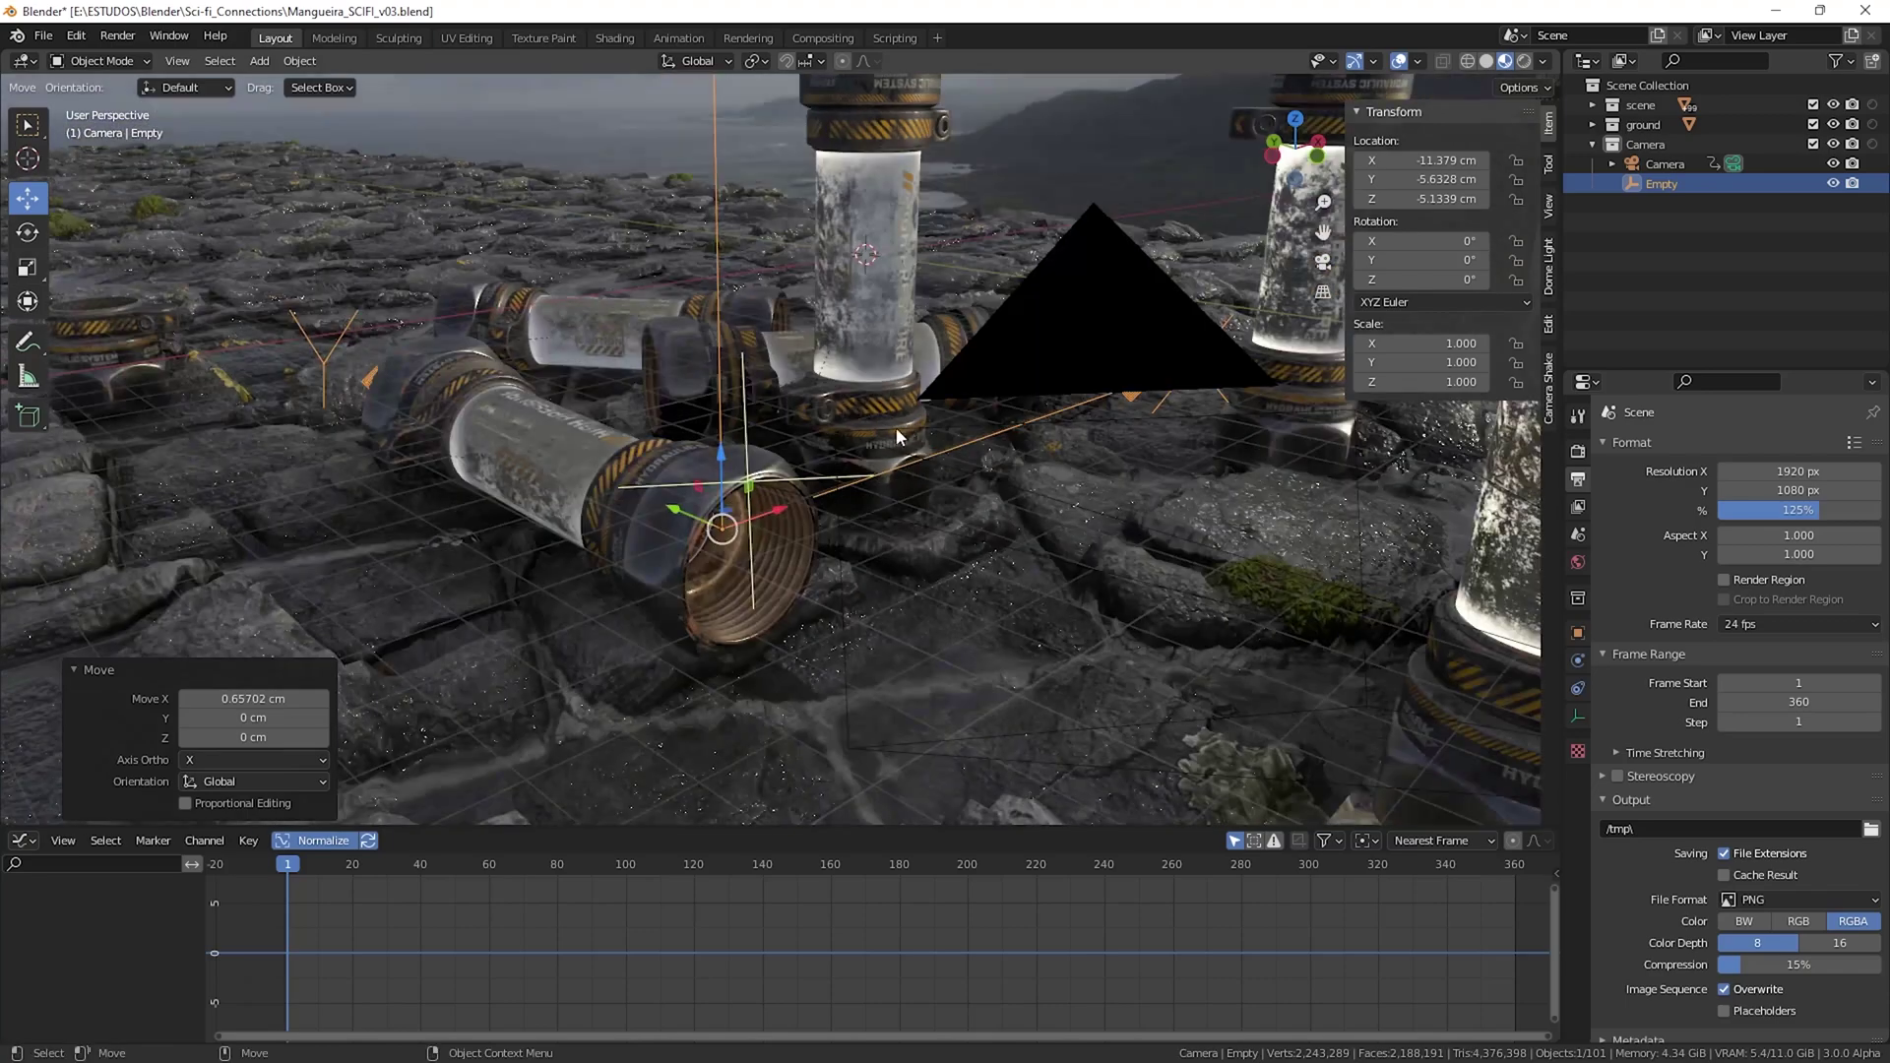
Step: Return to camera view and rename the empty to Camera_Track
key("KP_0")
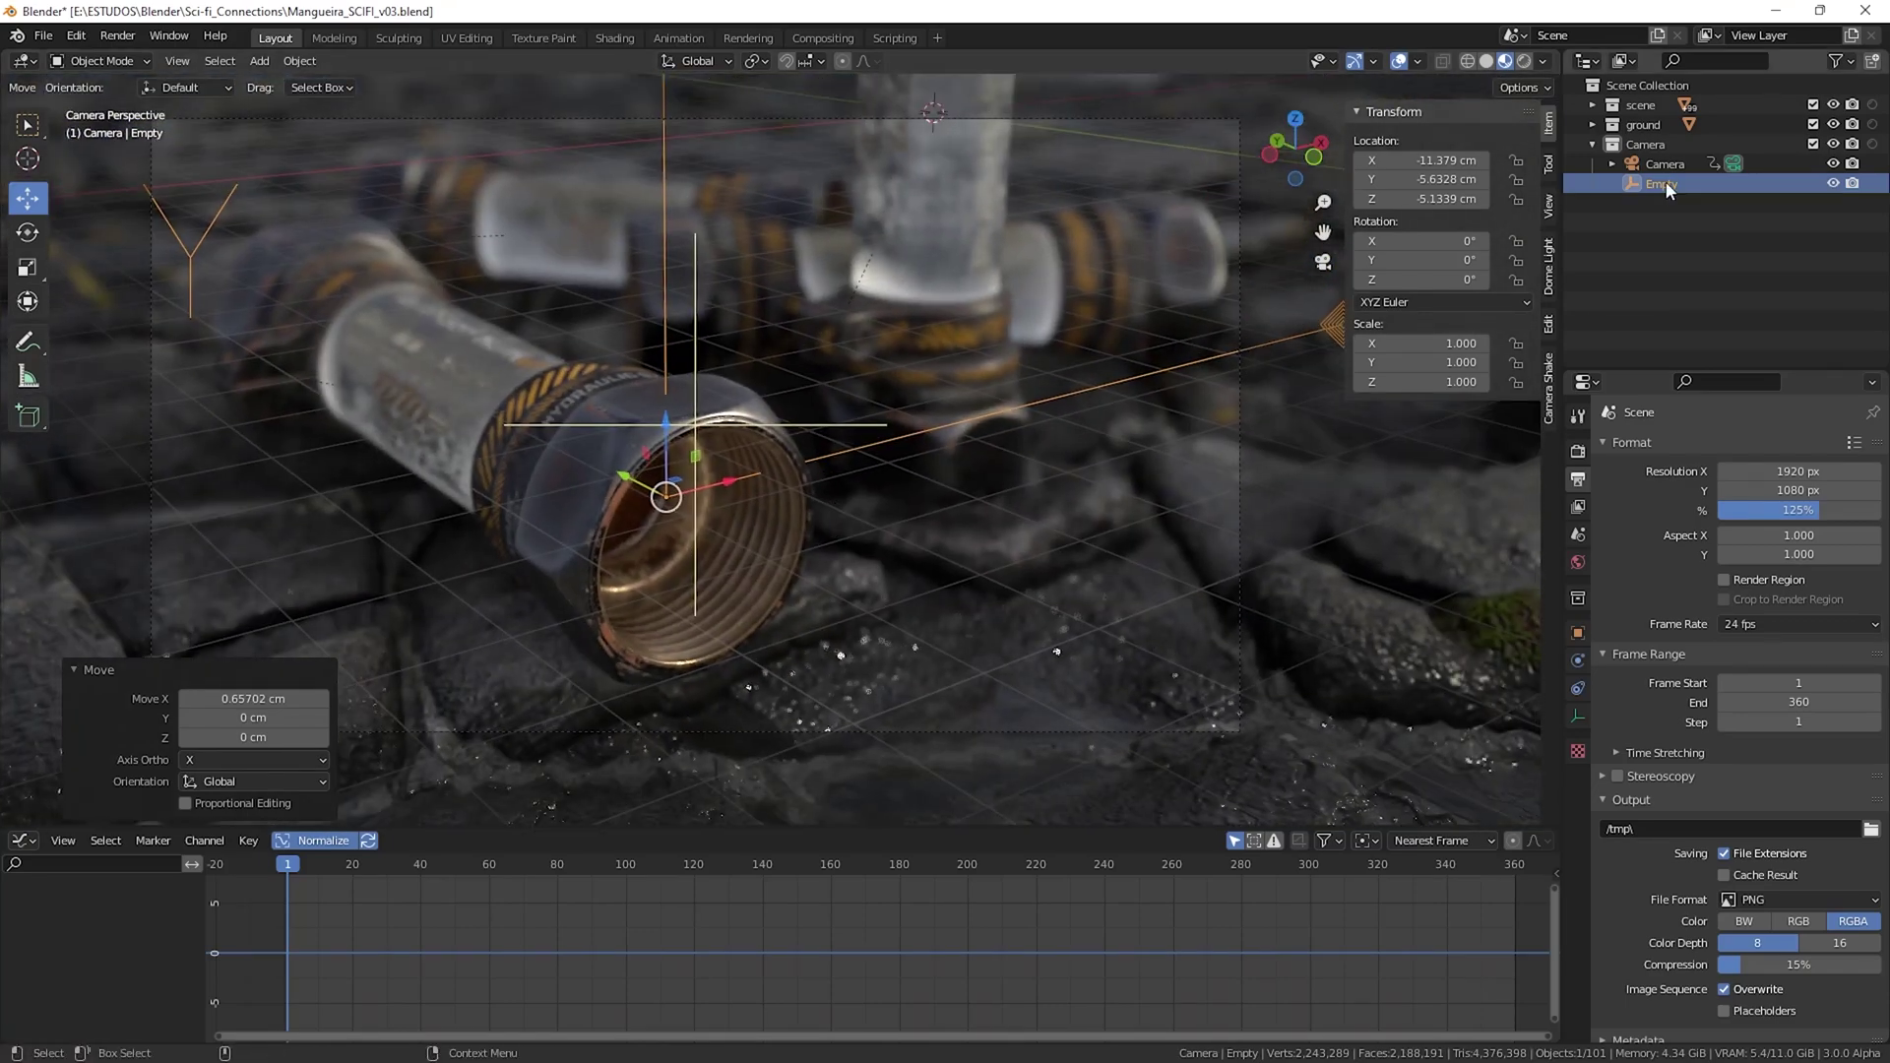
double_click(1666, 183)
type("Camera_Track")
key("Return")
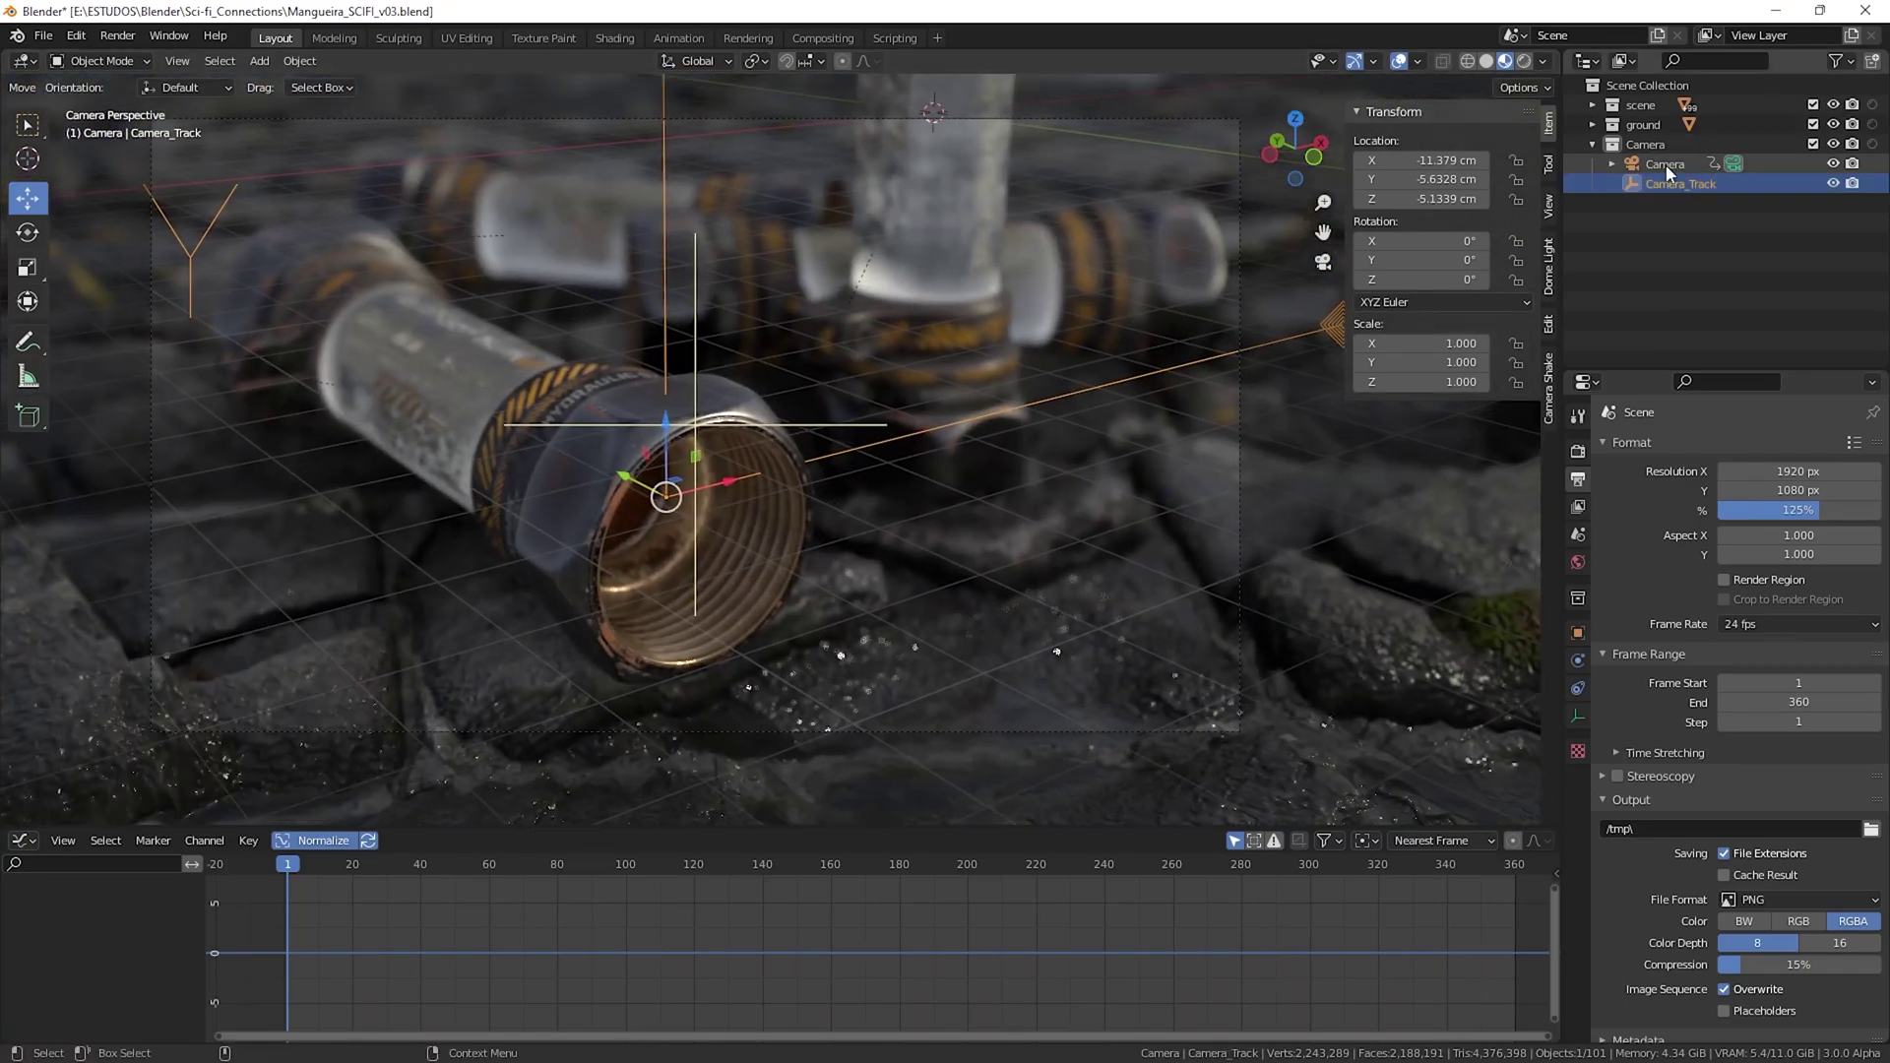
Step: Add a Track To constraint to the Camera with Camera_Track as its target
left_click(1665, 163)
left_click(1577, 688)
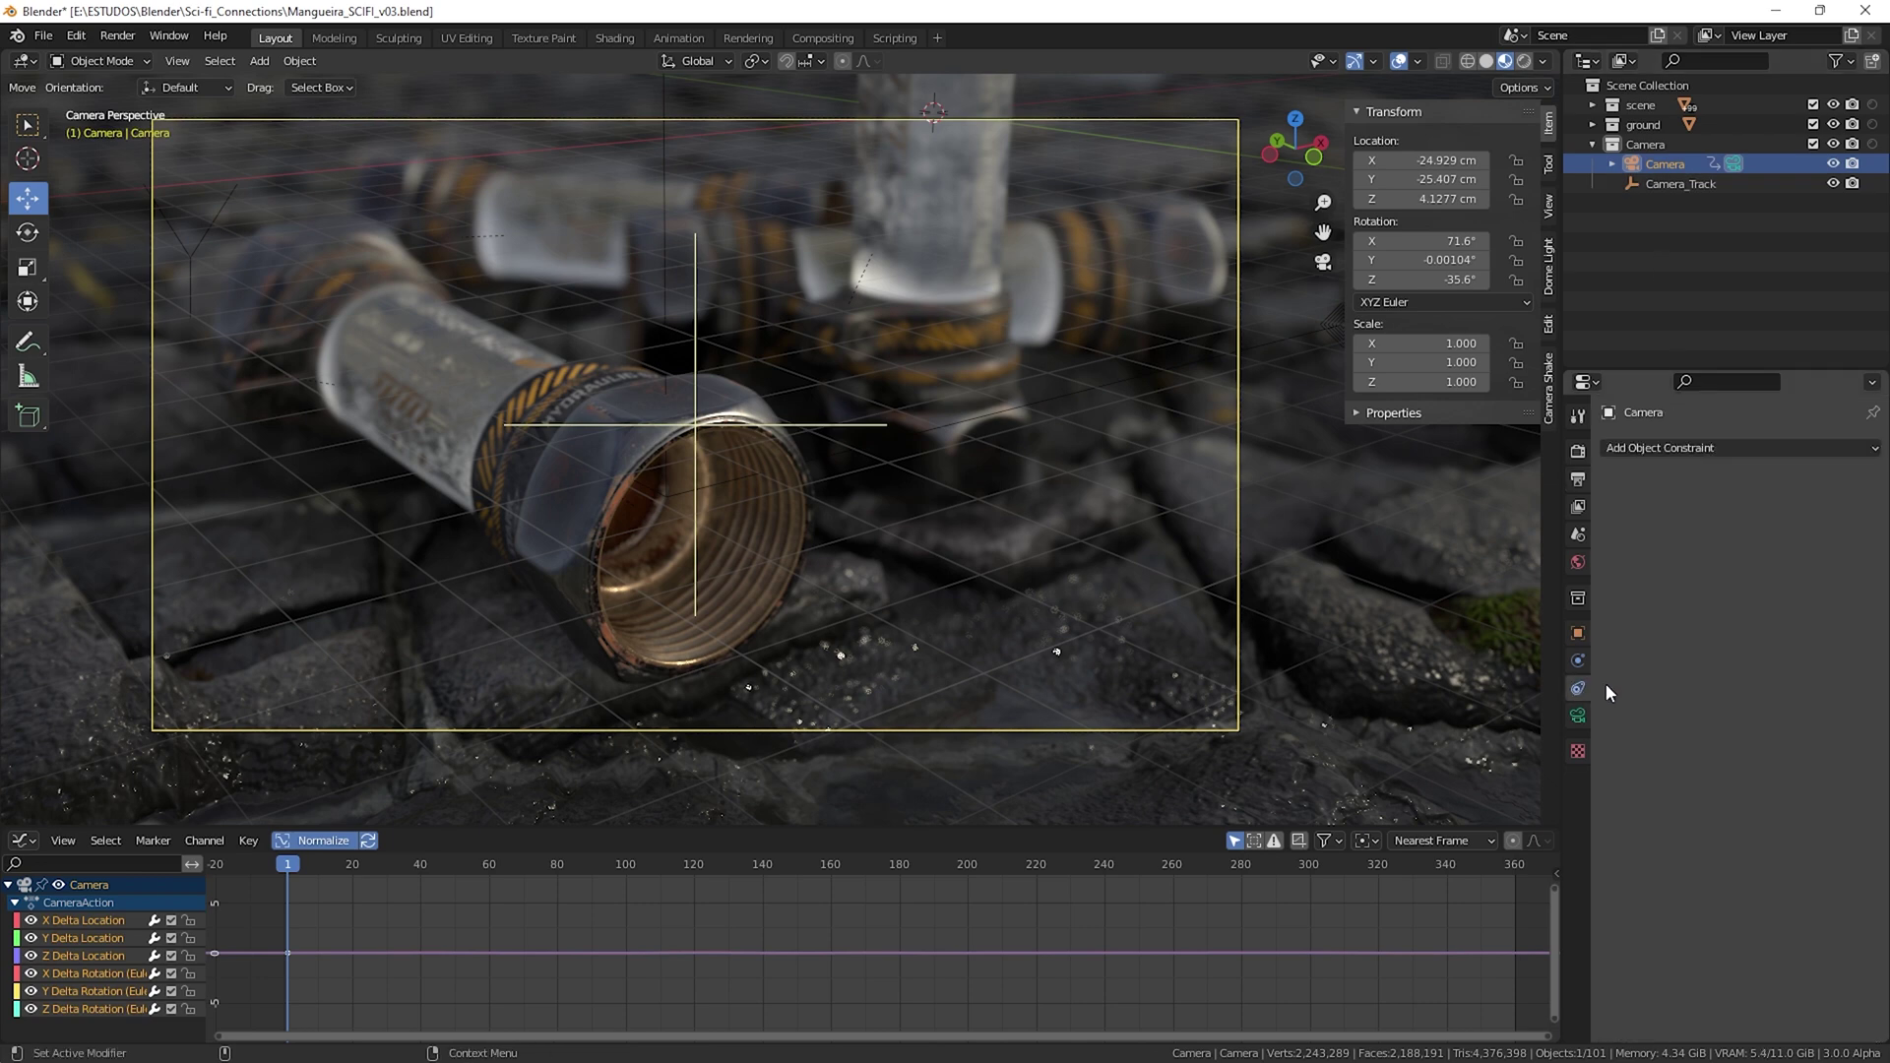
left_click(1753, 451)
left_click(1677, 590)
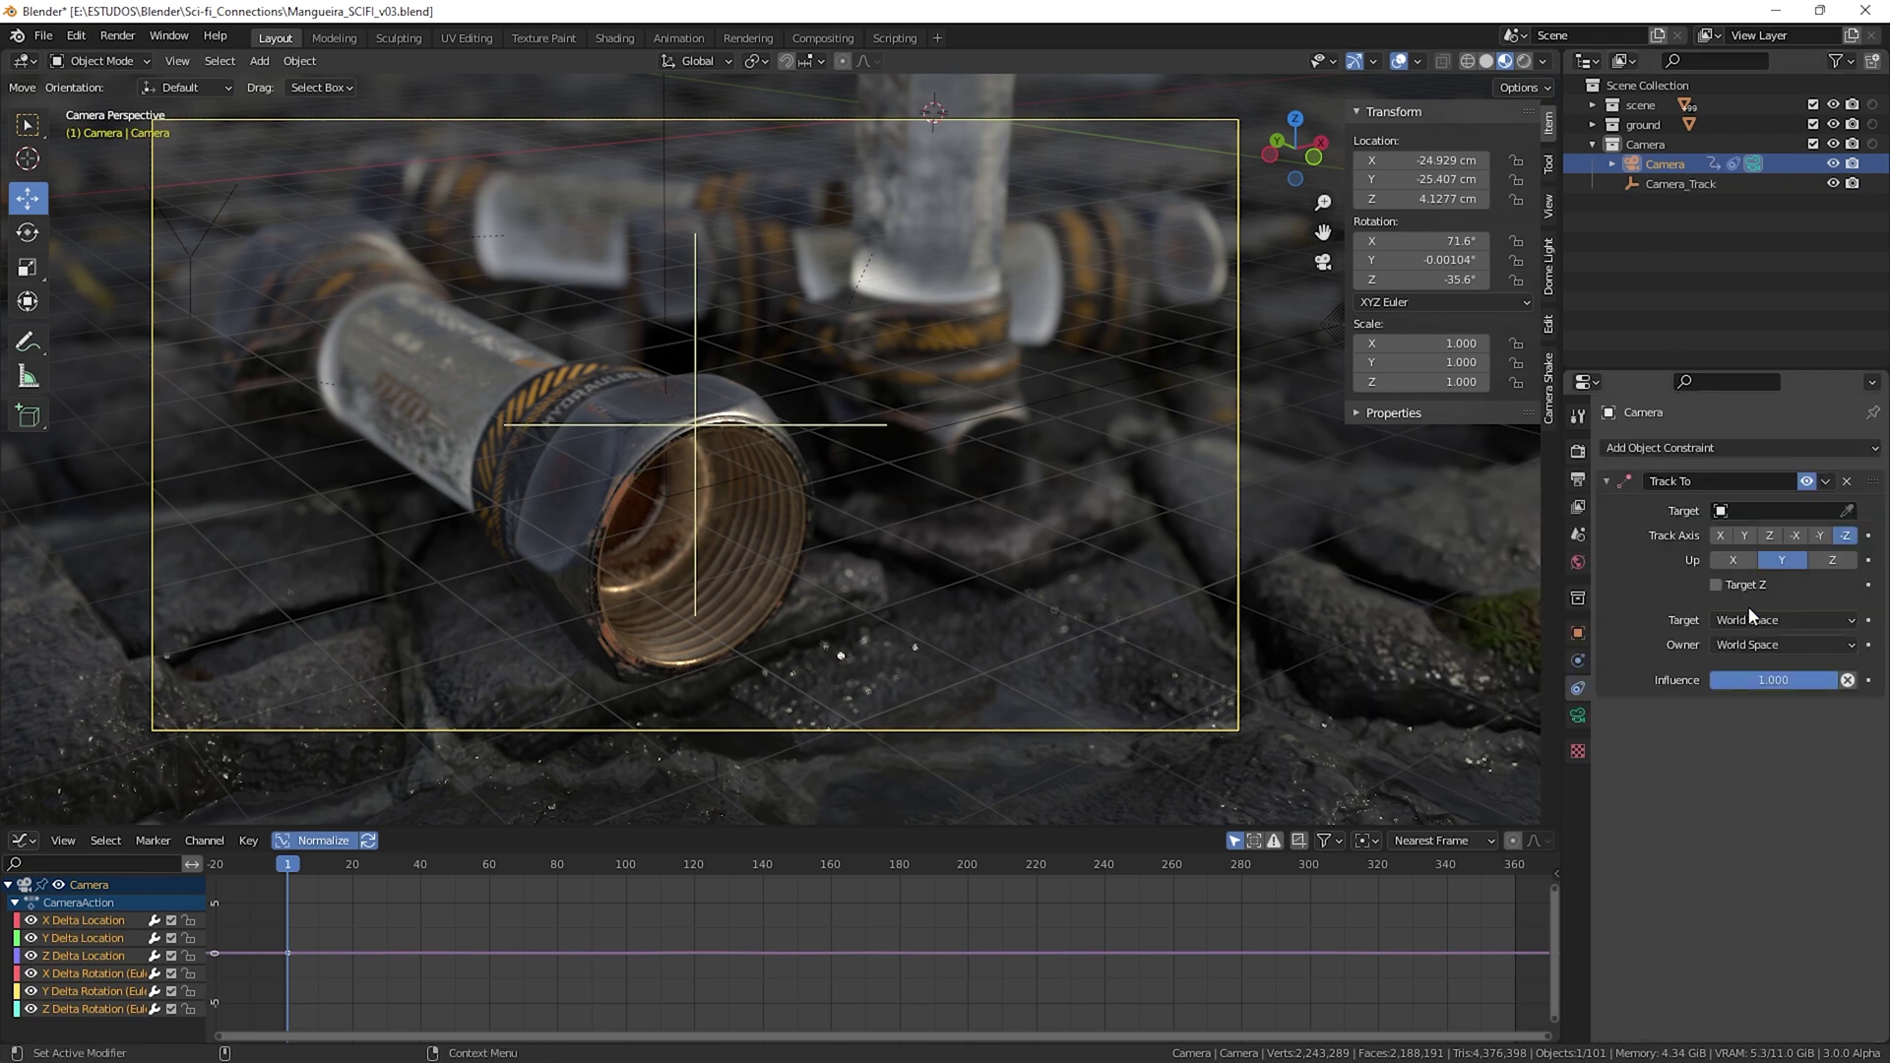
left_click(1848, 510)
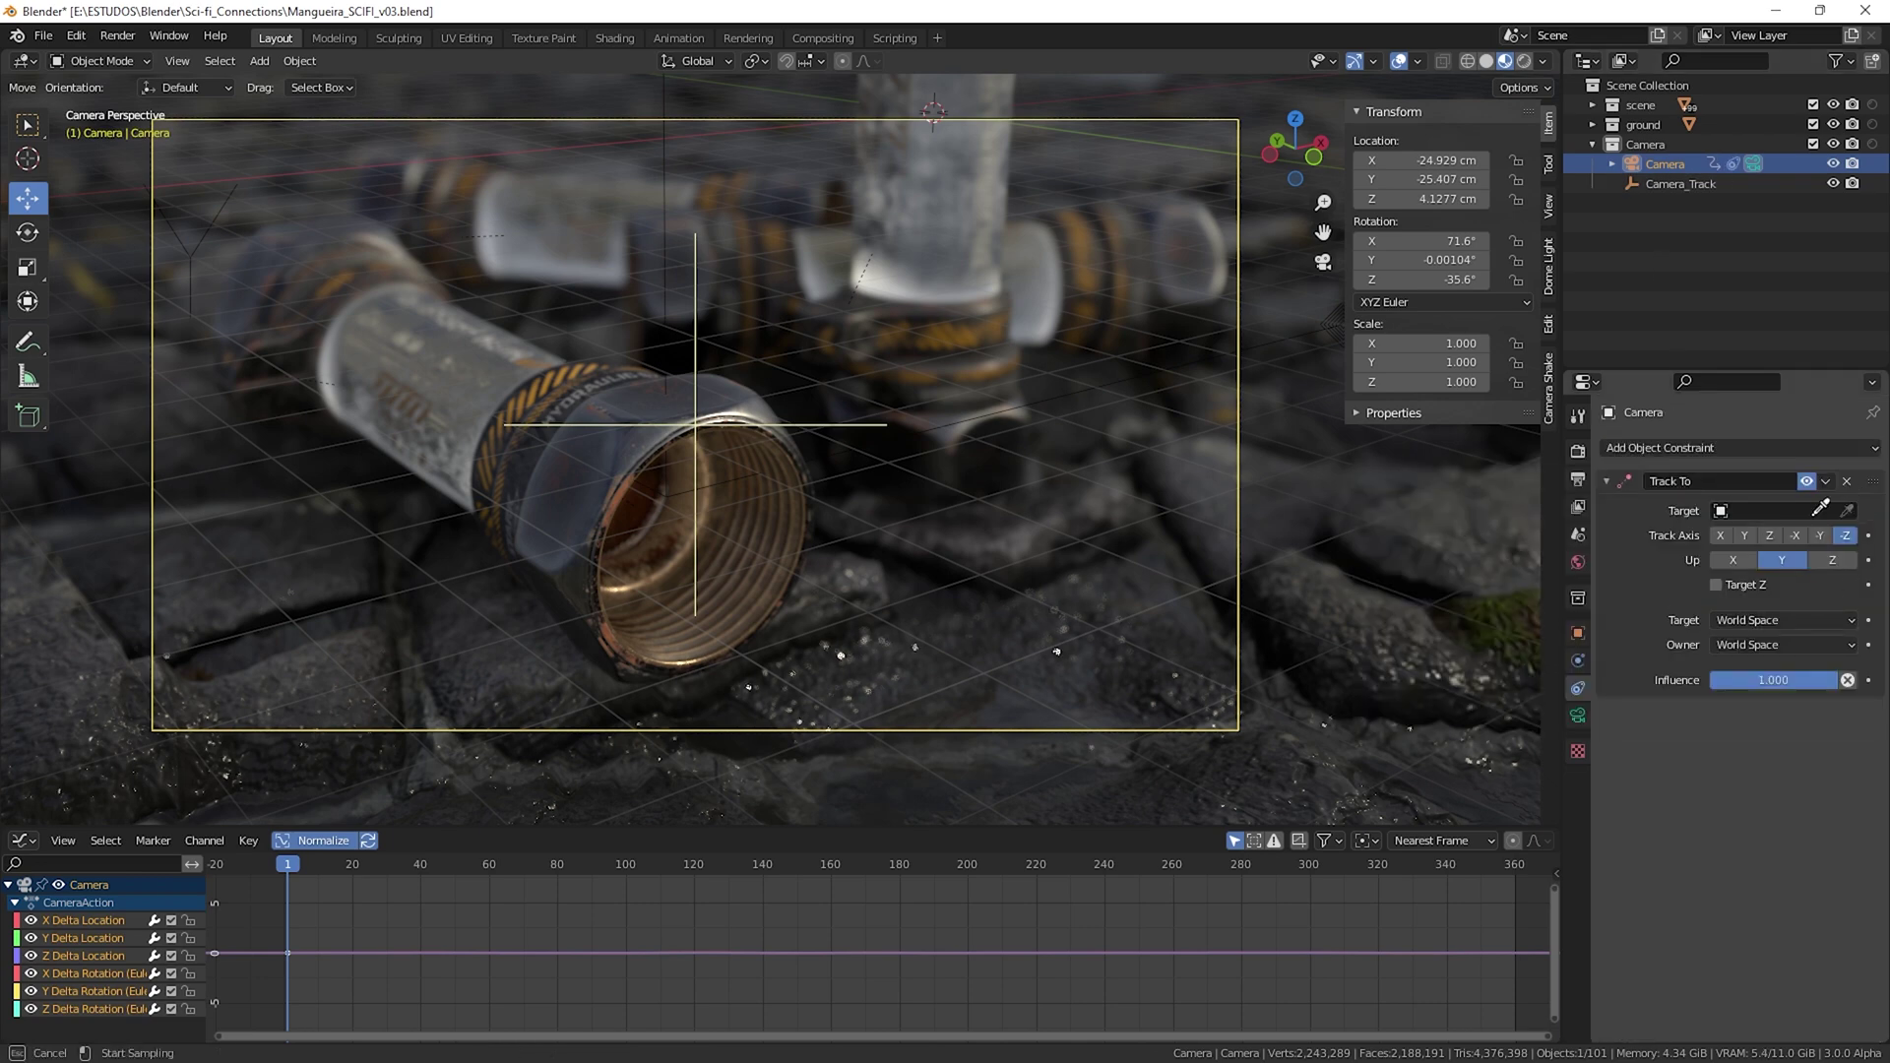
left_click(667, 254)
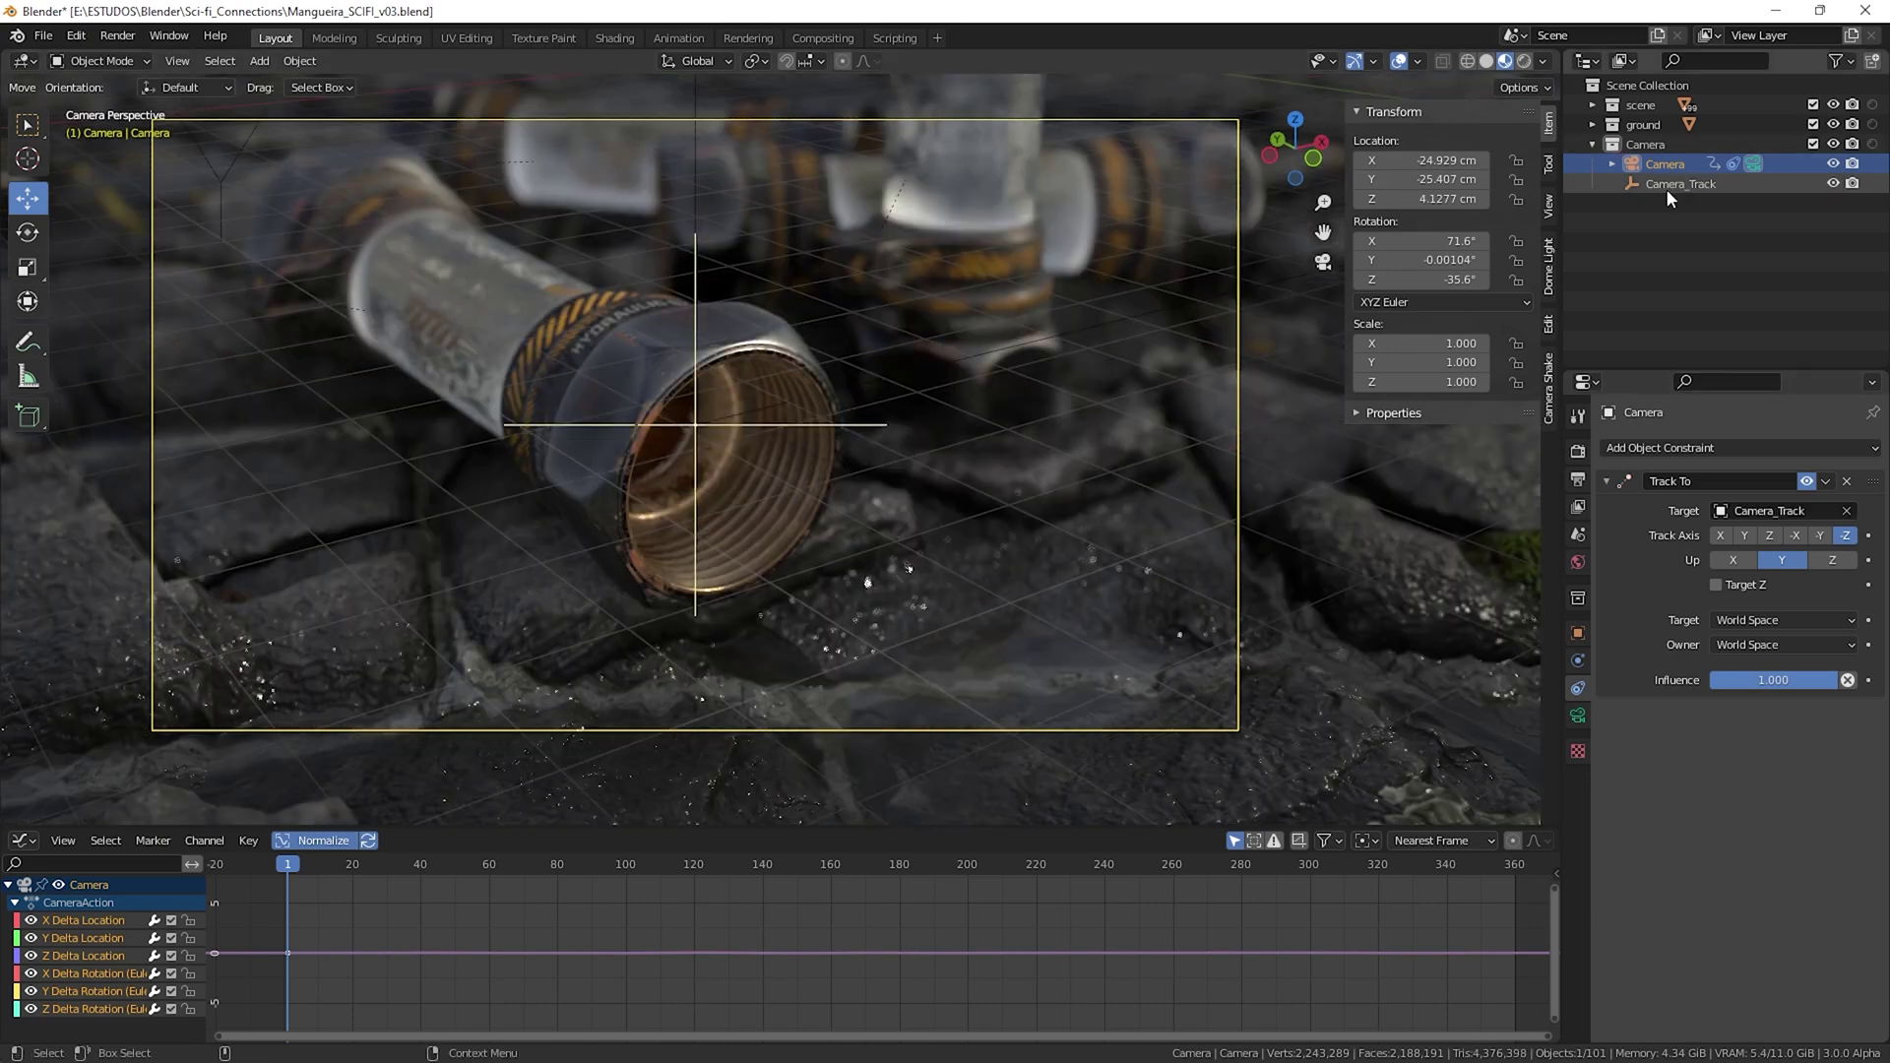
Step: Preview the tracking, set the constraint influence to 0.6, and play again
key("space")
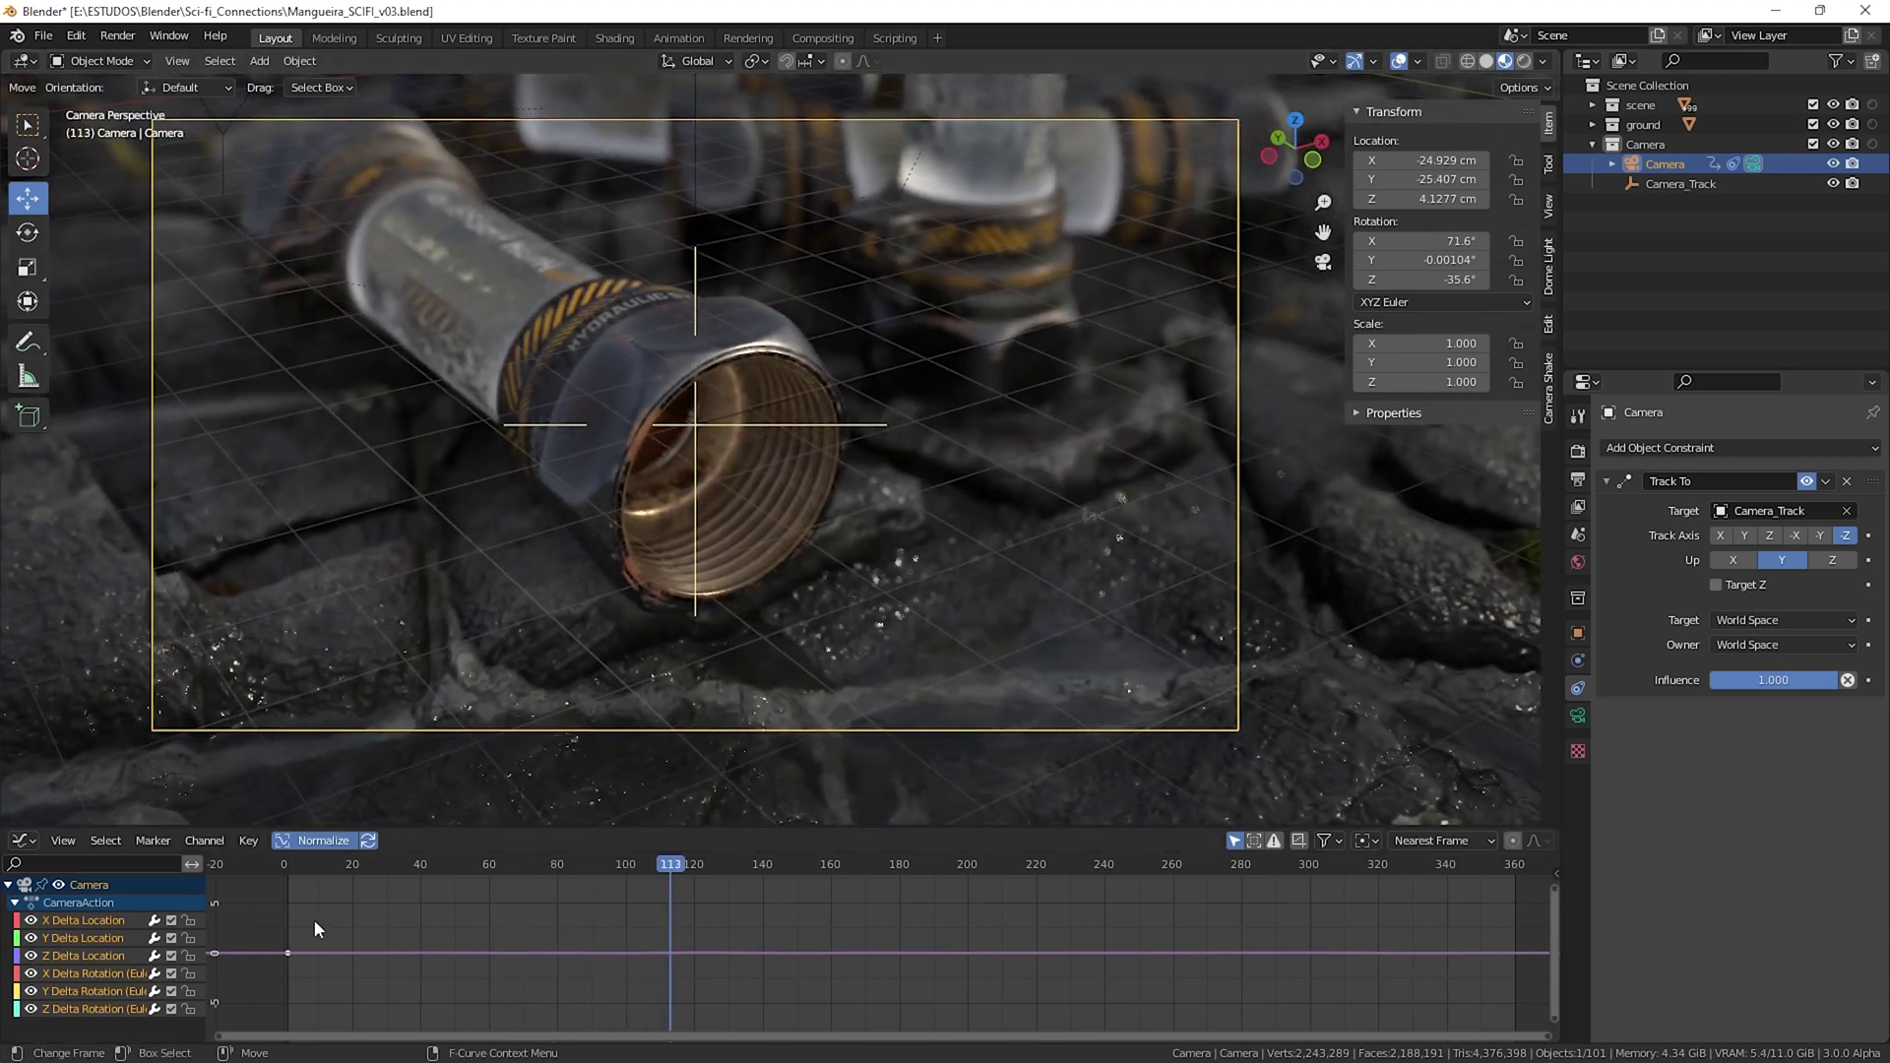
key("Escape")
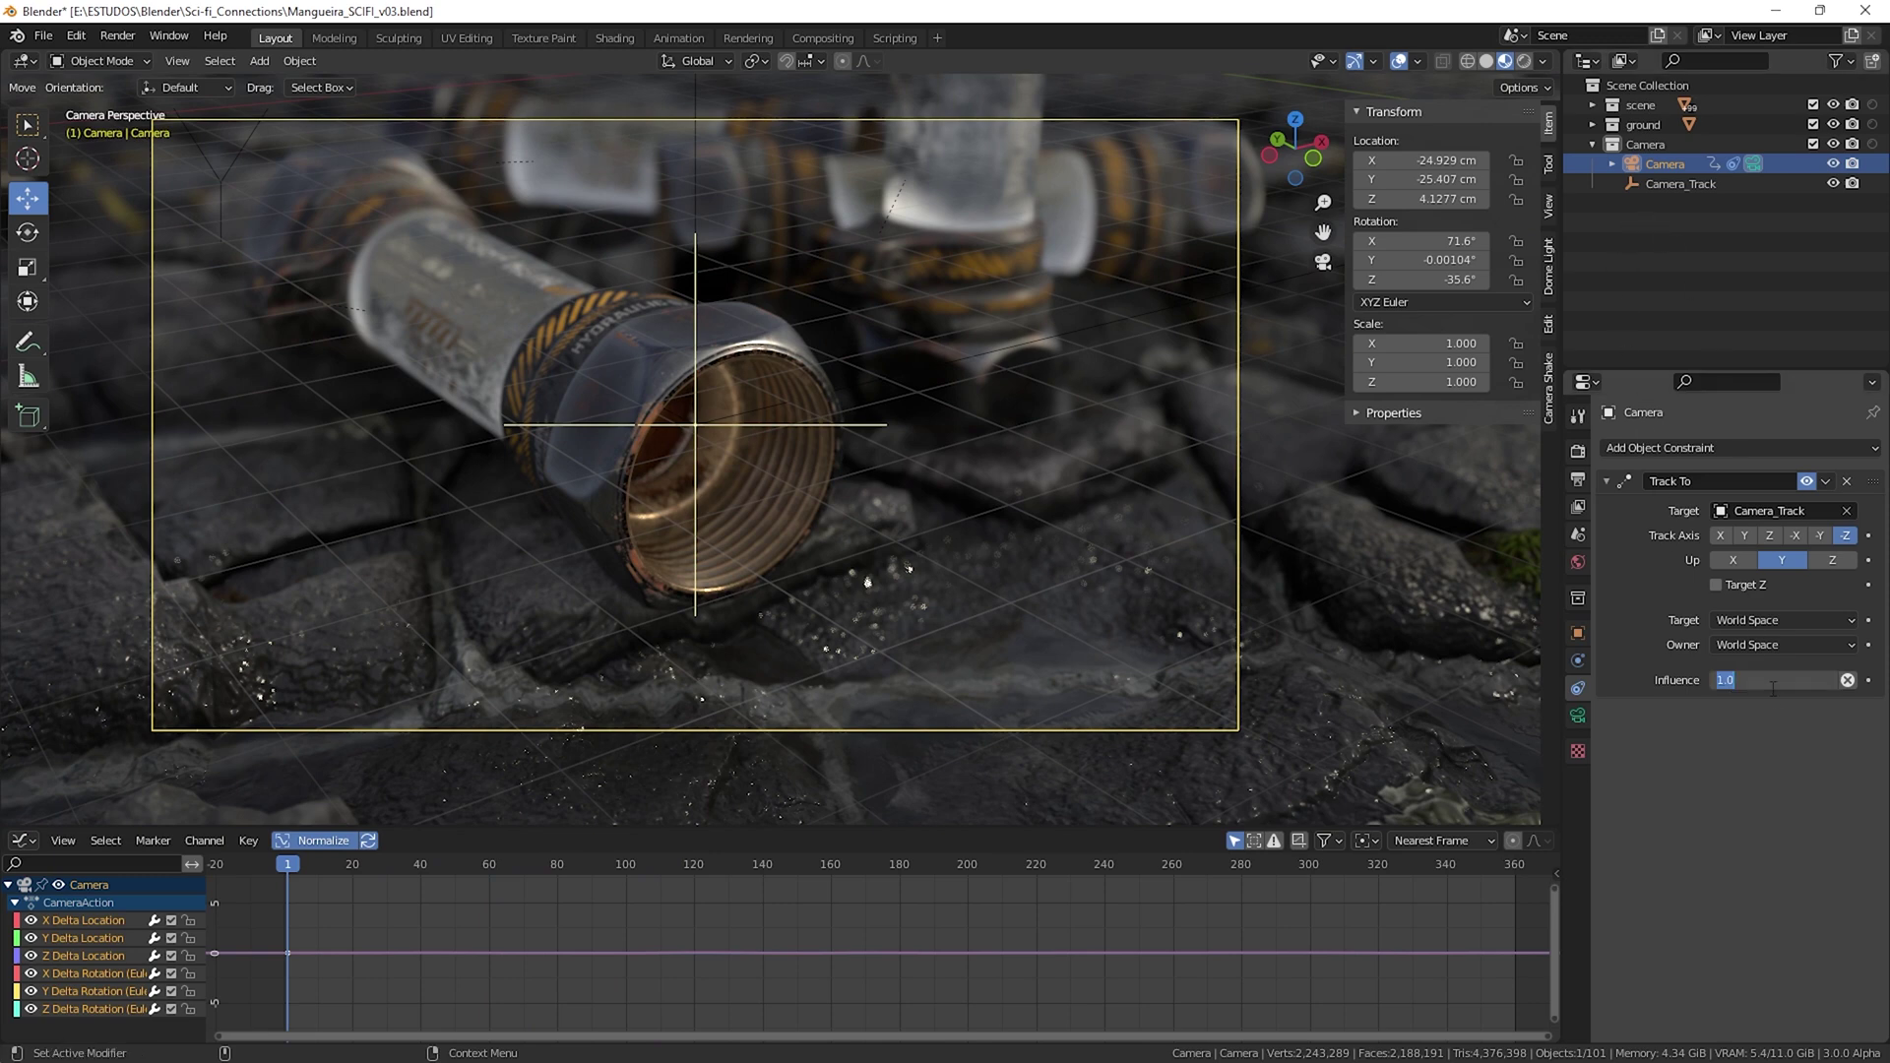
key("Return")
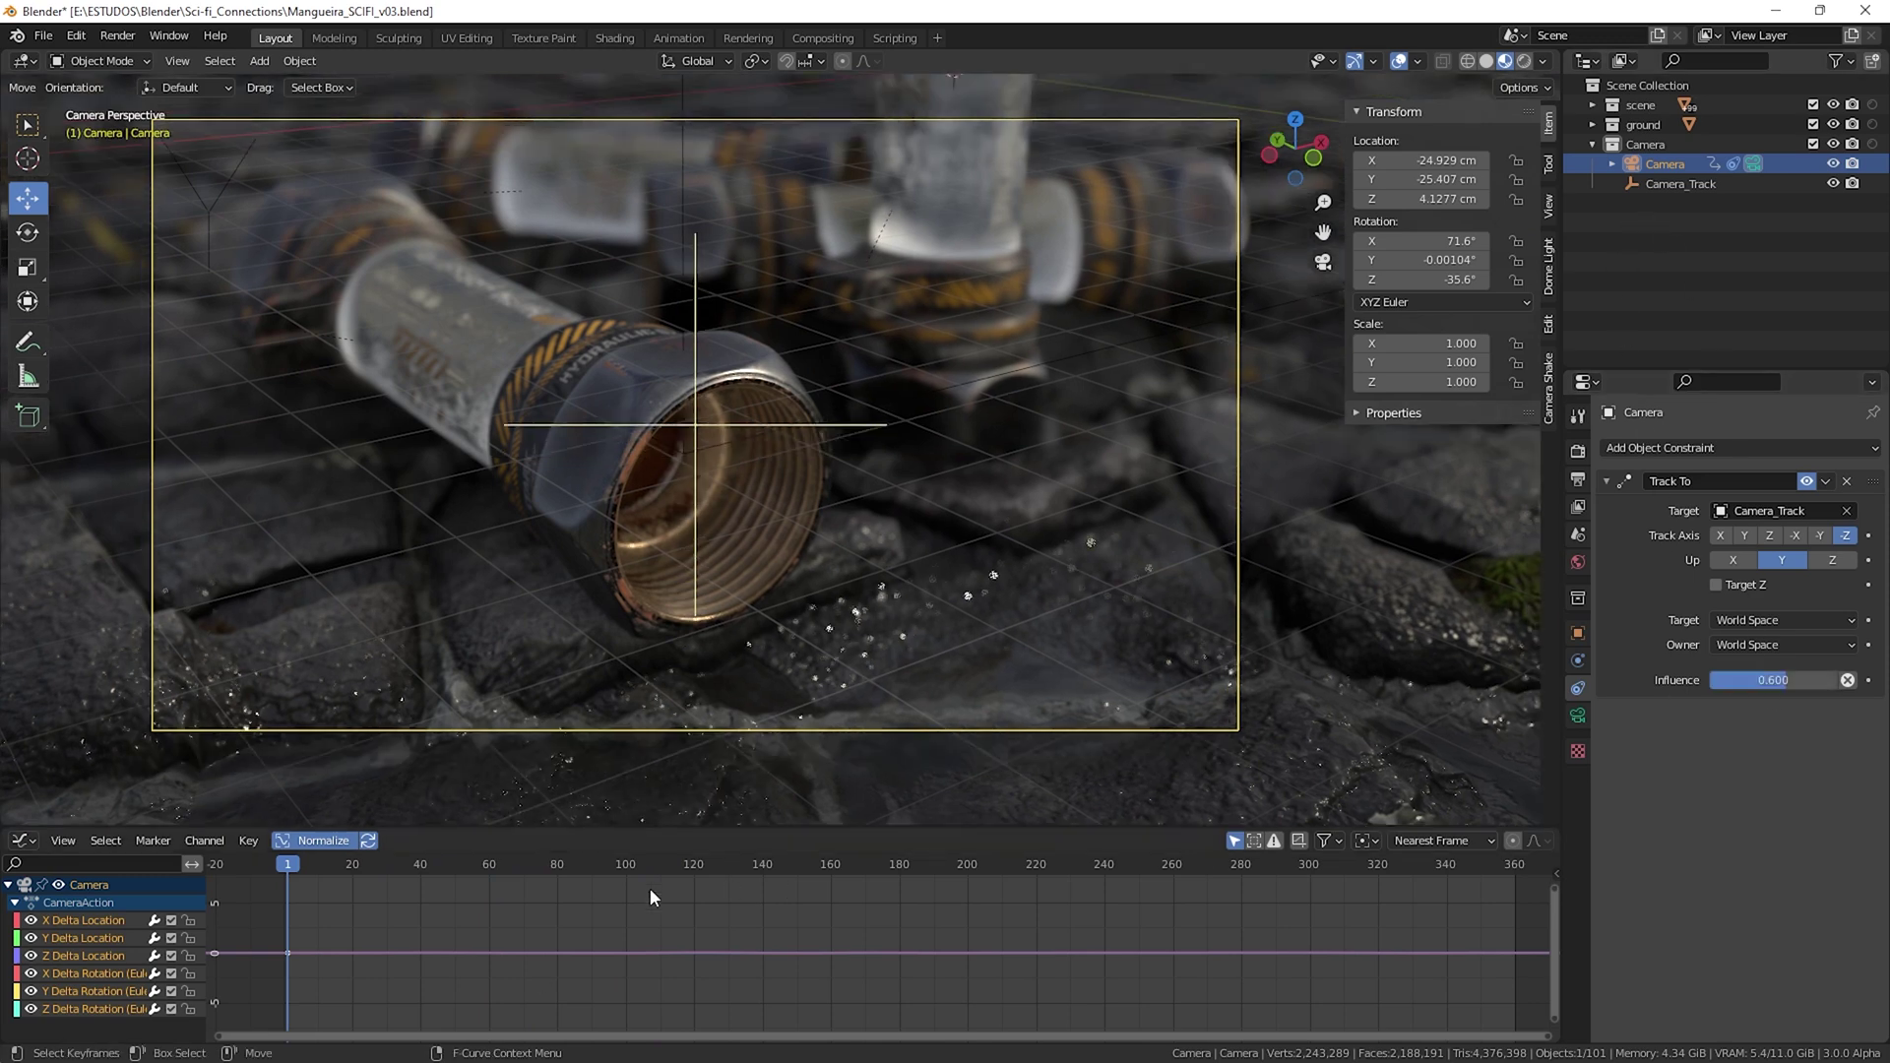
key("space")
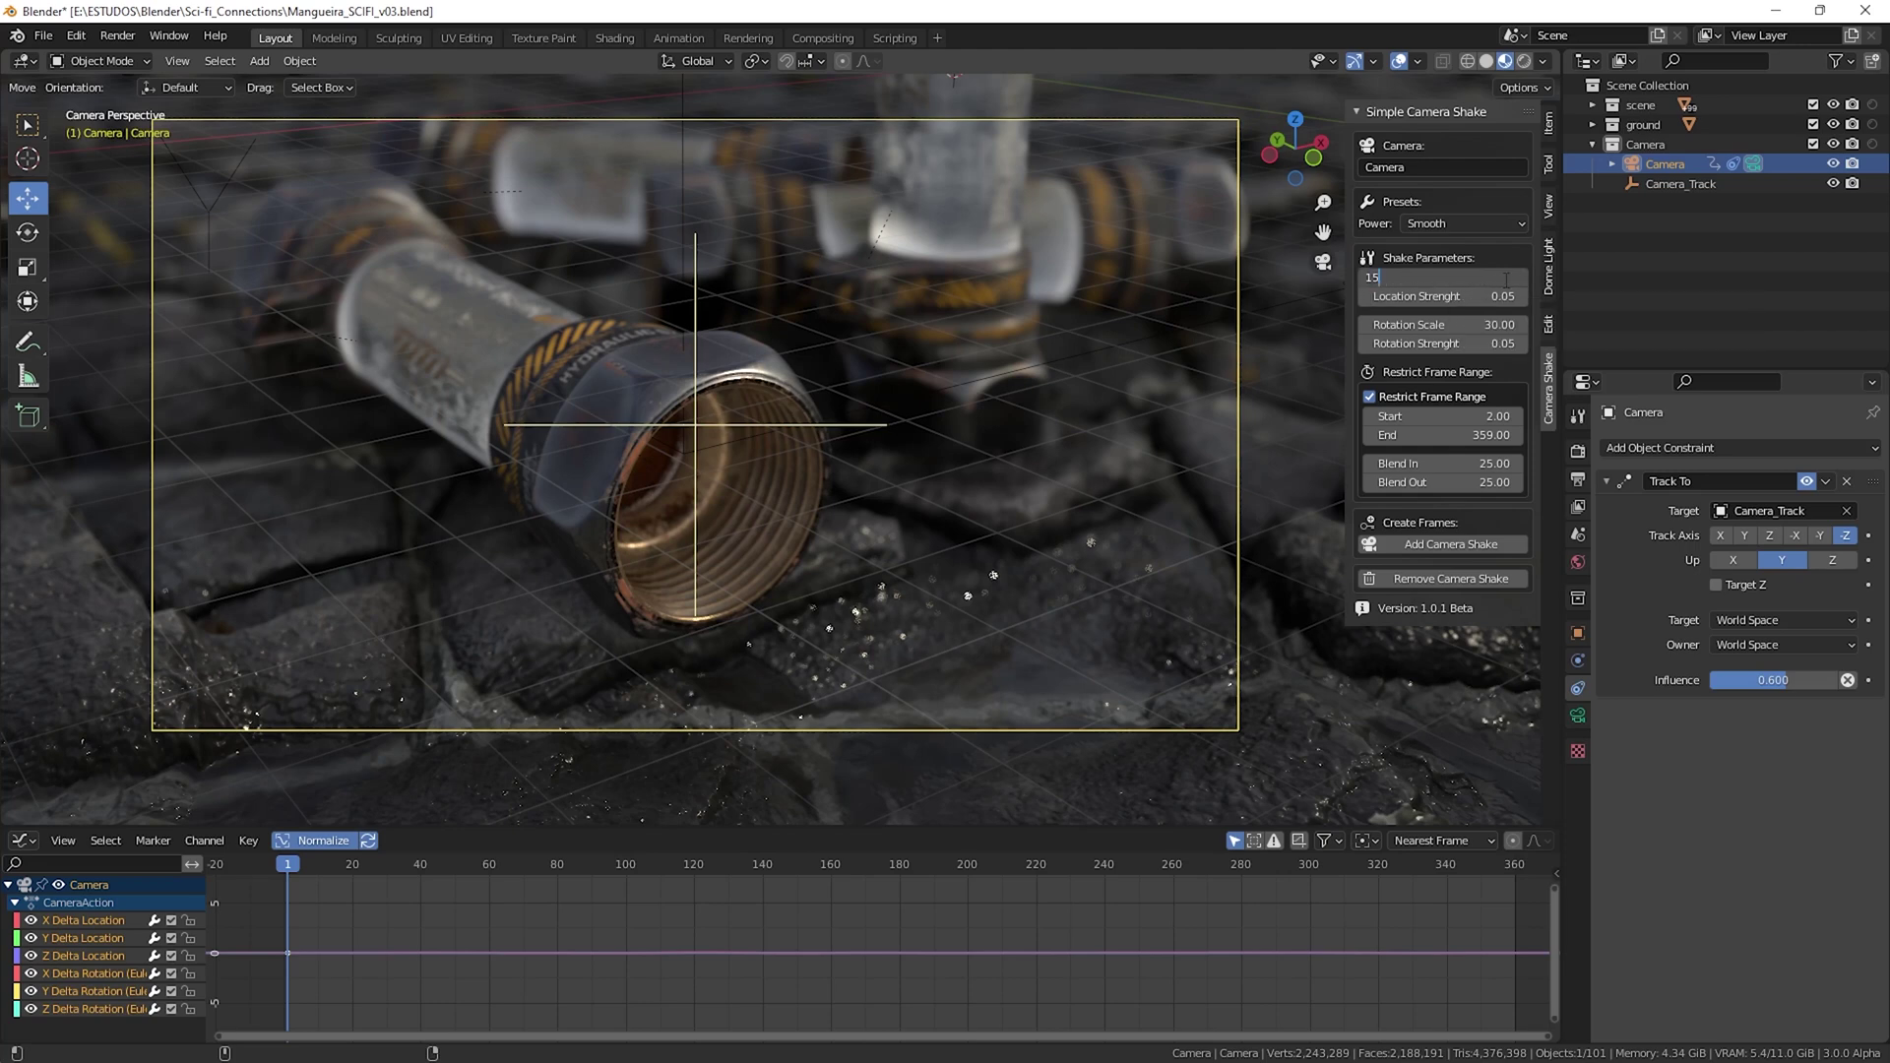
Step: Set shake location scale to 15 and location strength to 0, then preview playback
key("Return")
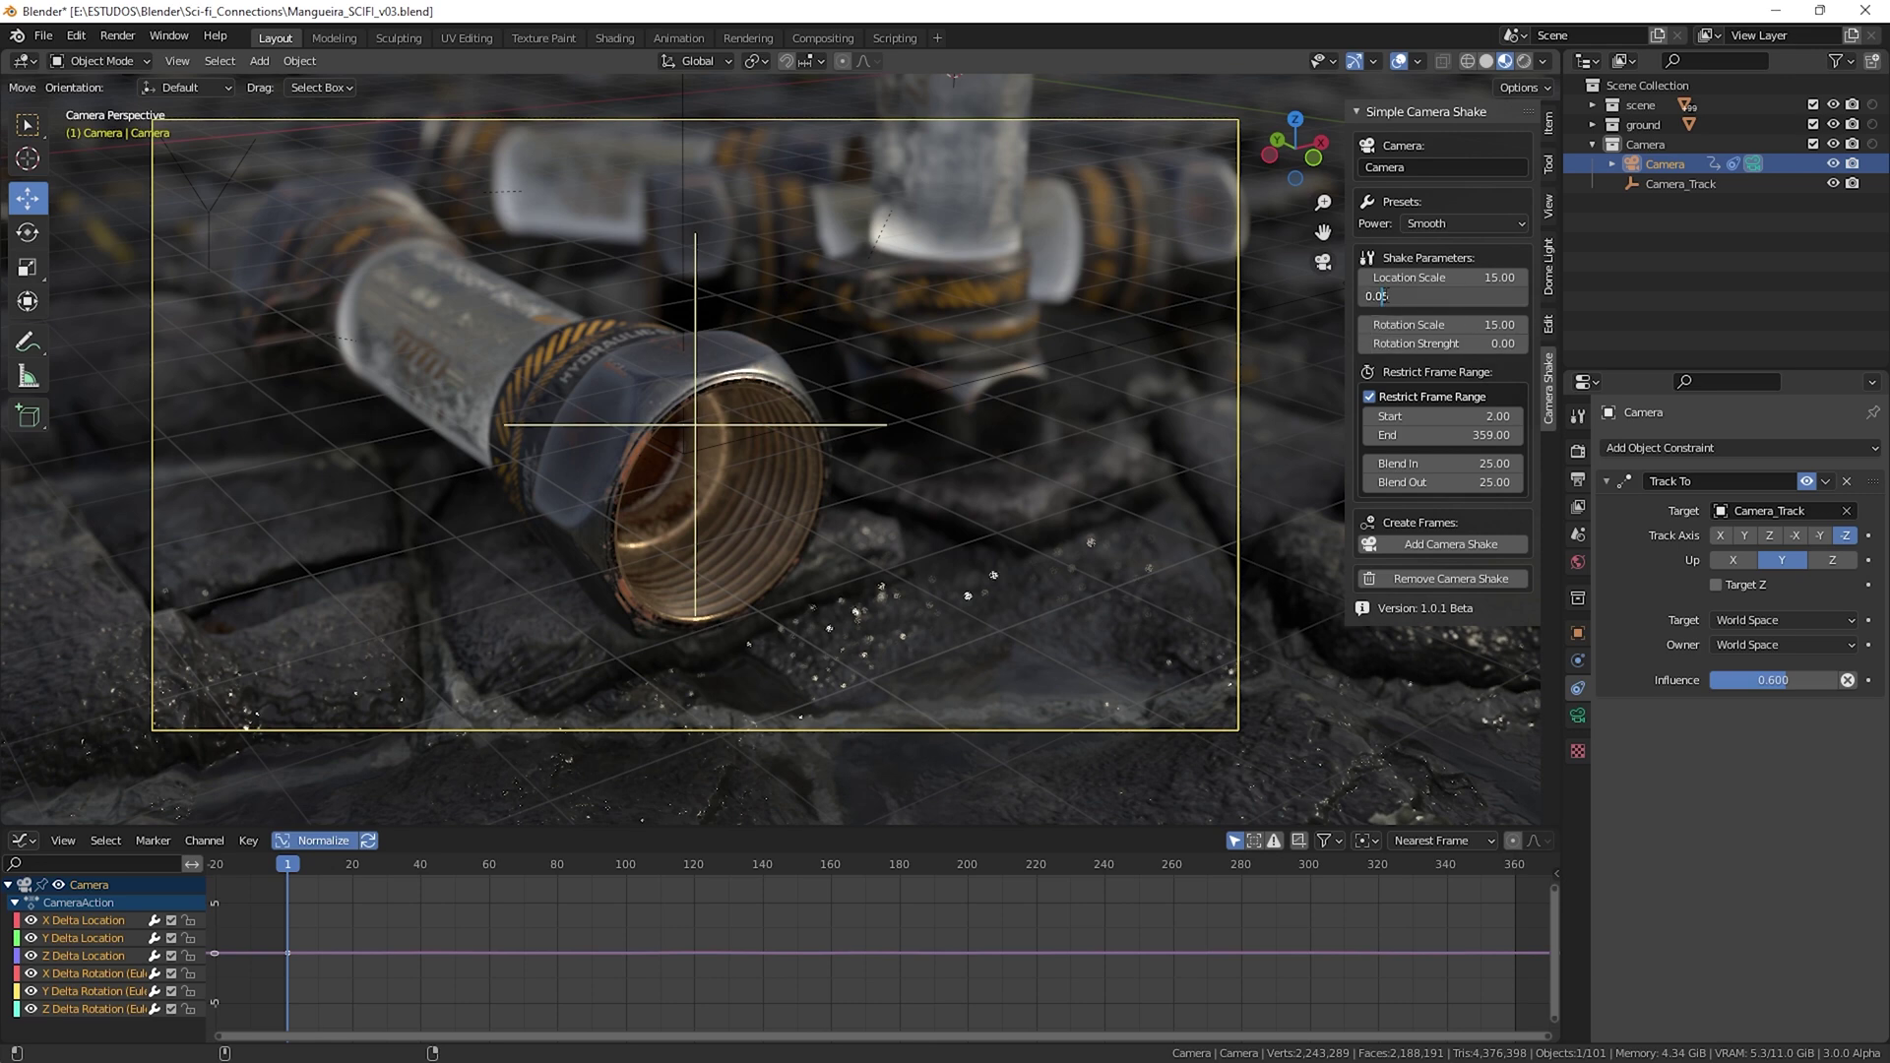
key("Return")
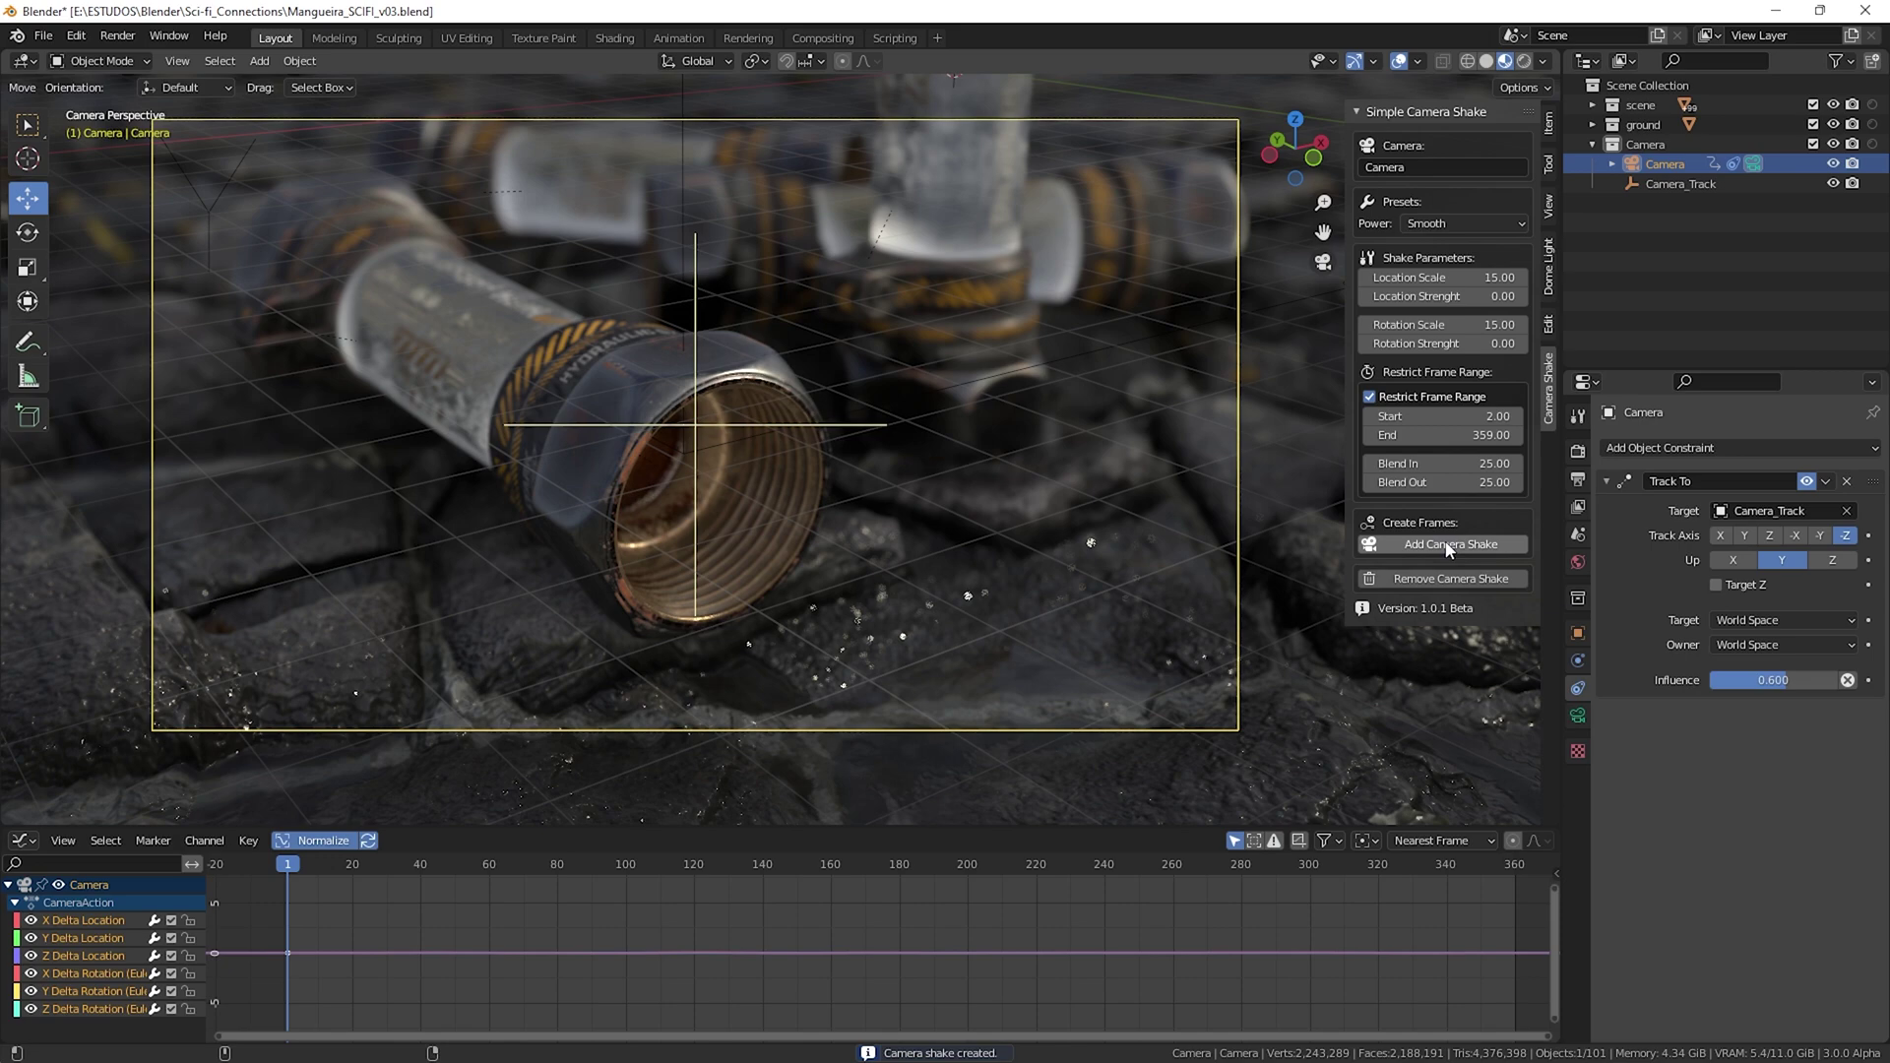
key("space")
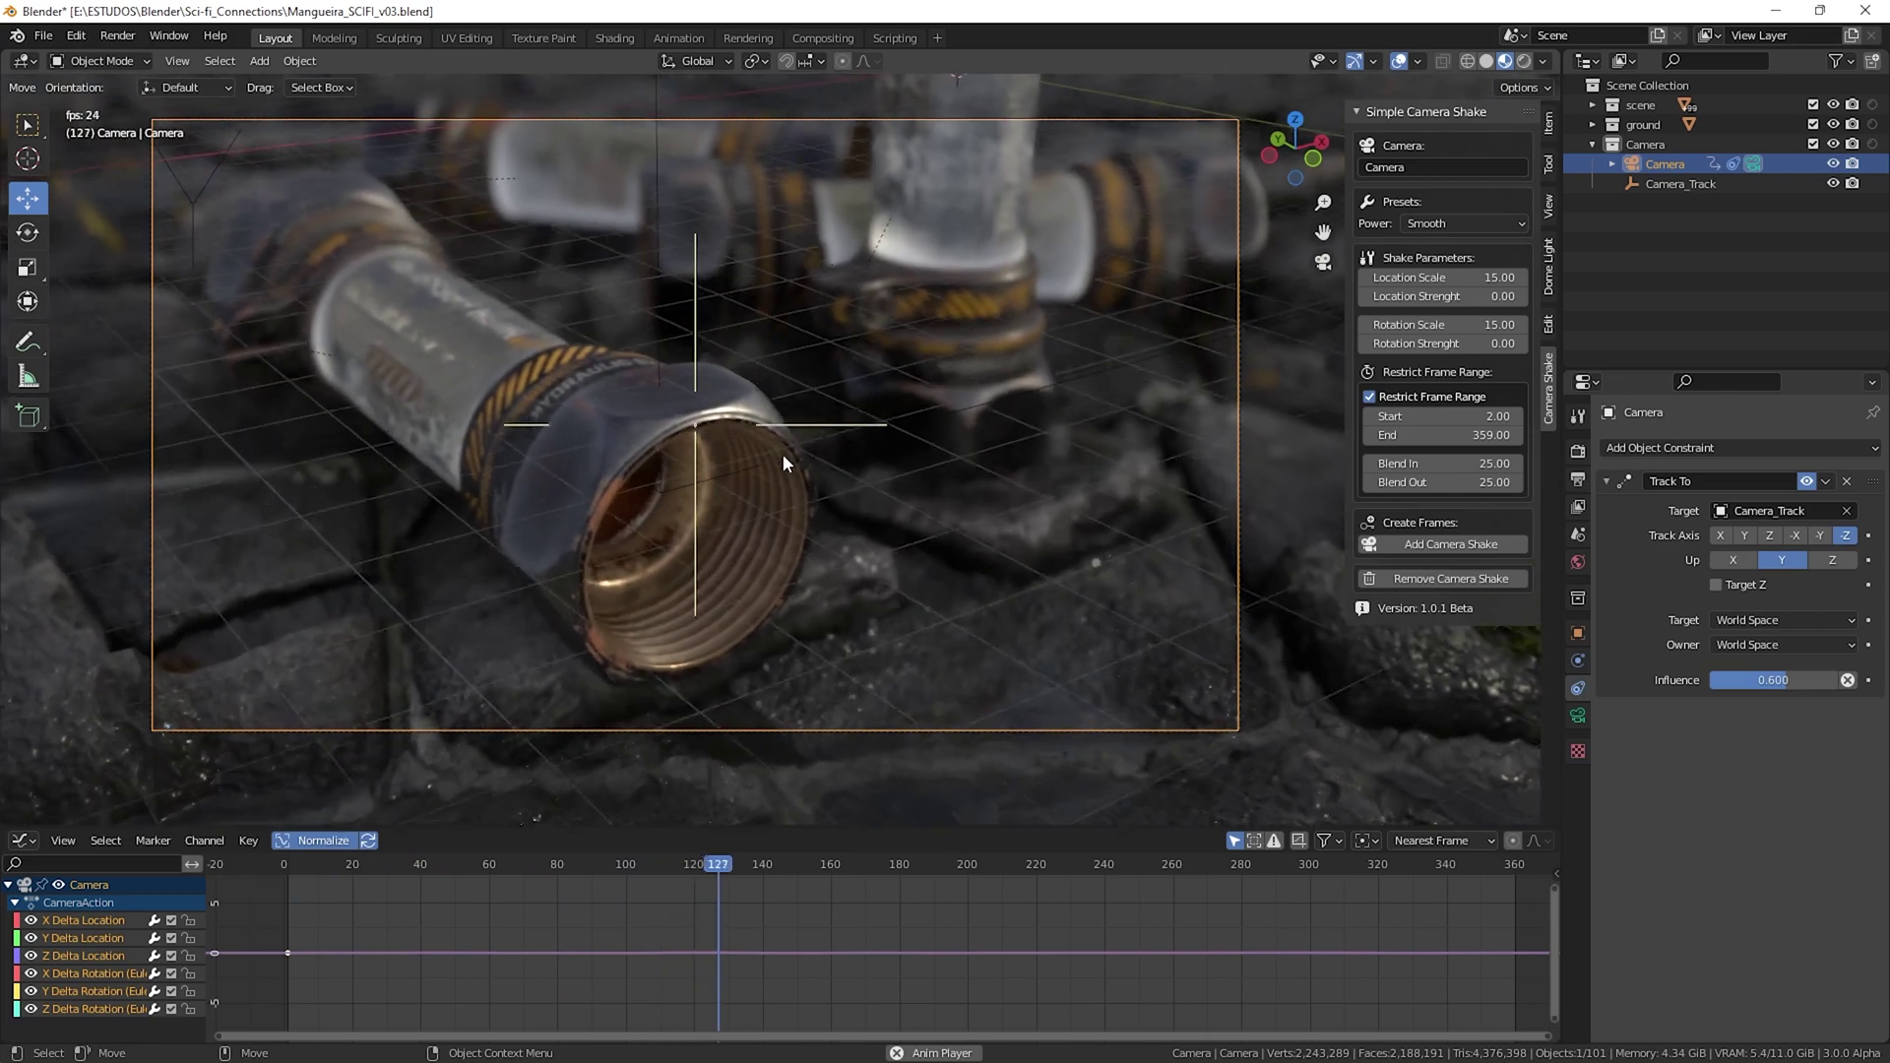
key("space")
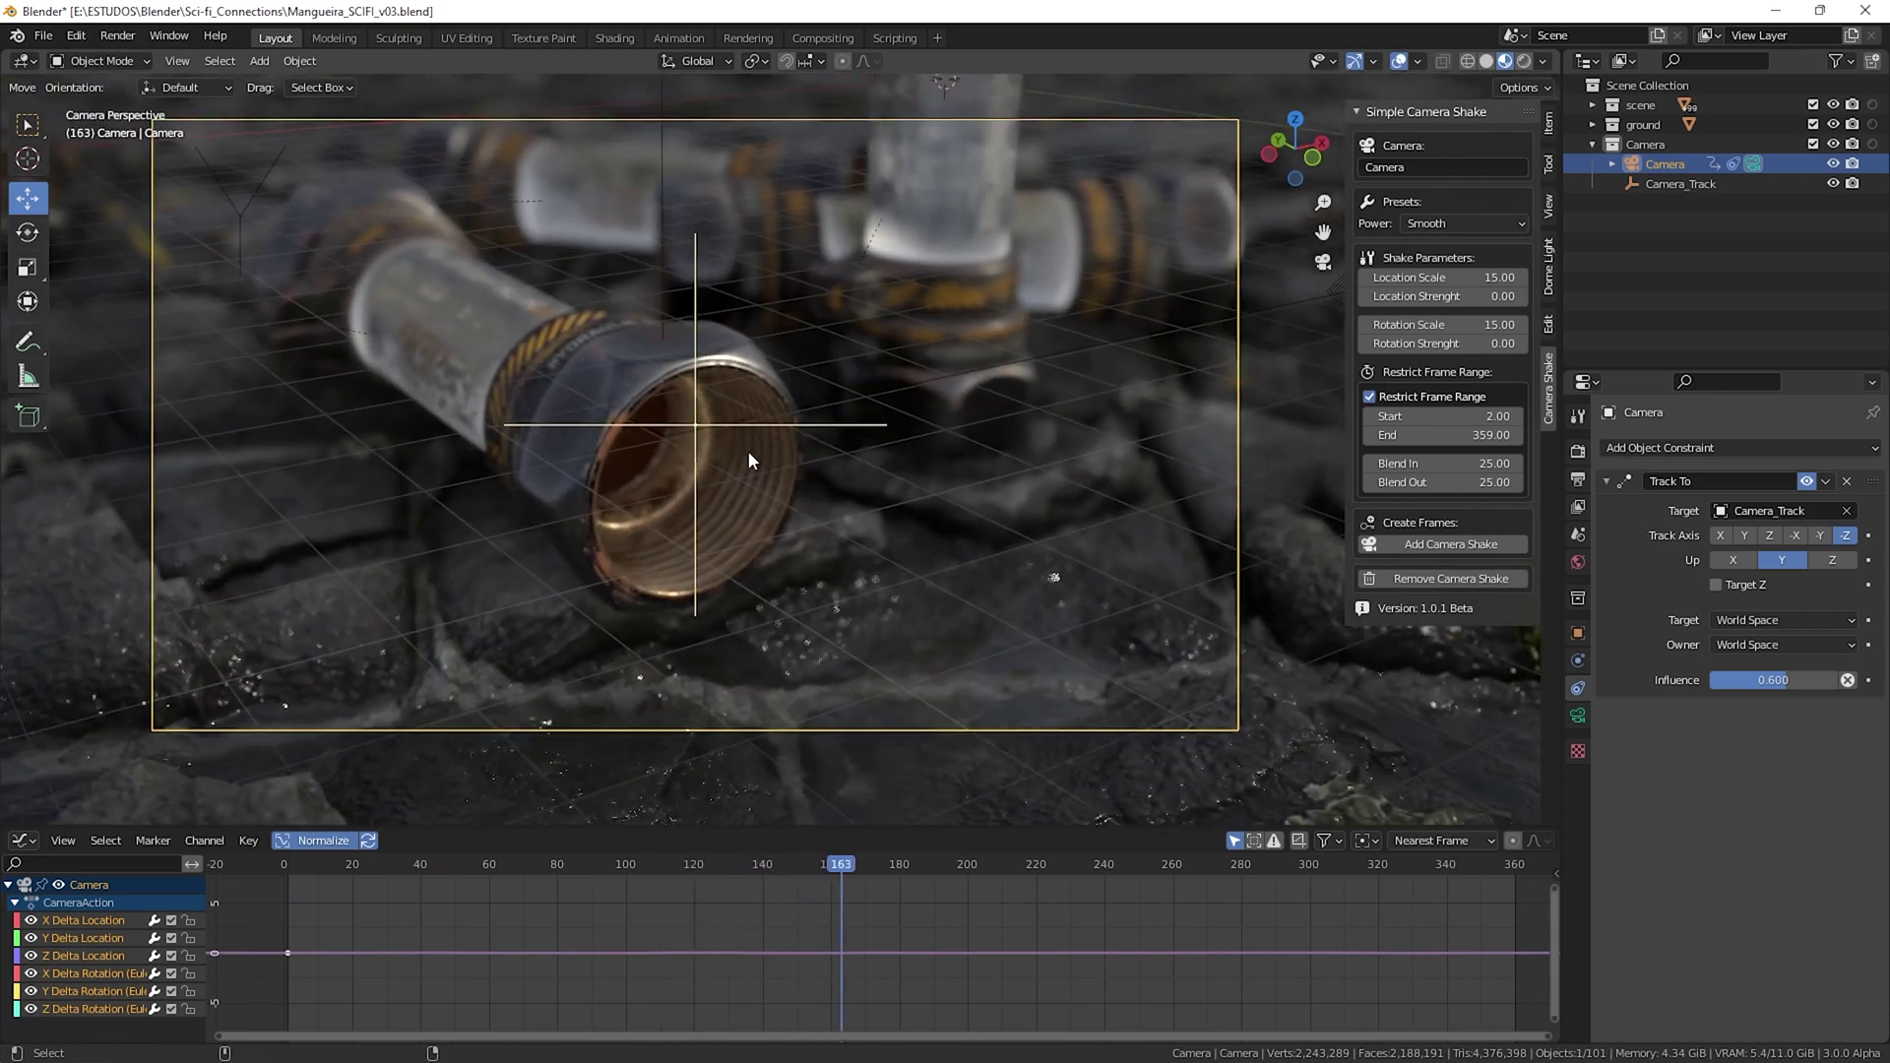
Step: Show the Camera's transform values and keyframe its location and rotation at frame 1
left_click(1549, 123)
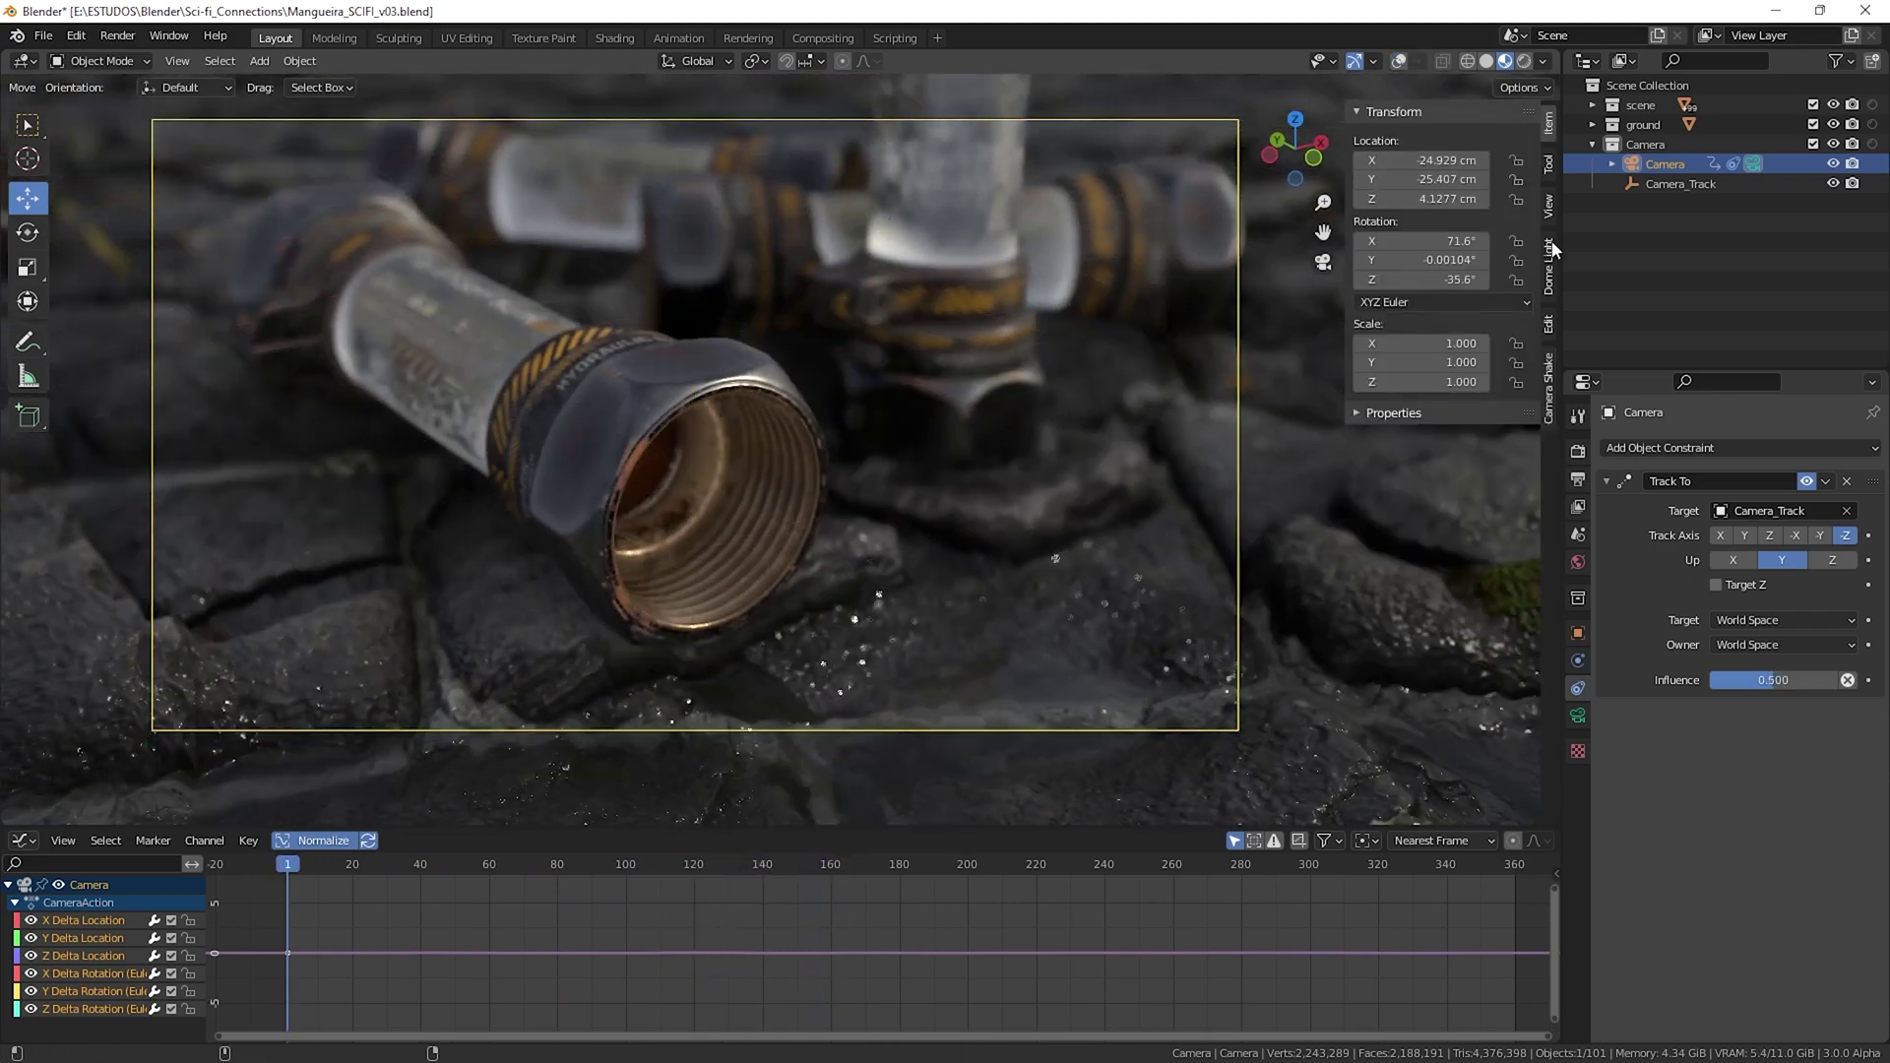
left_click(1549, 209)
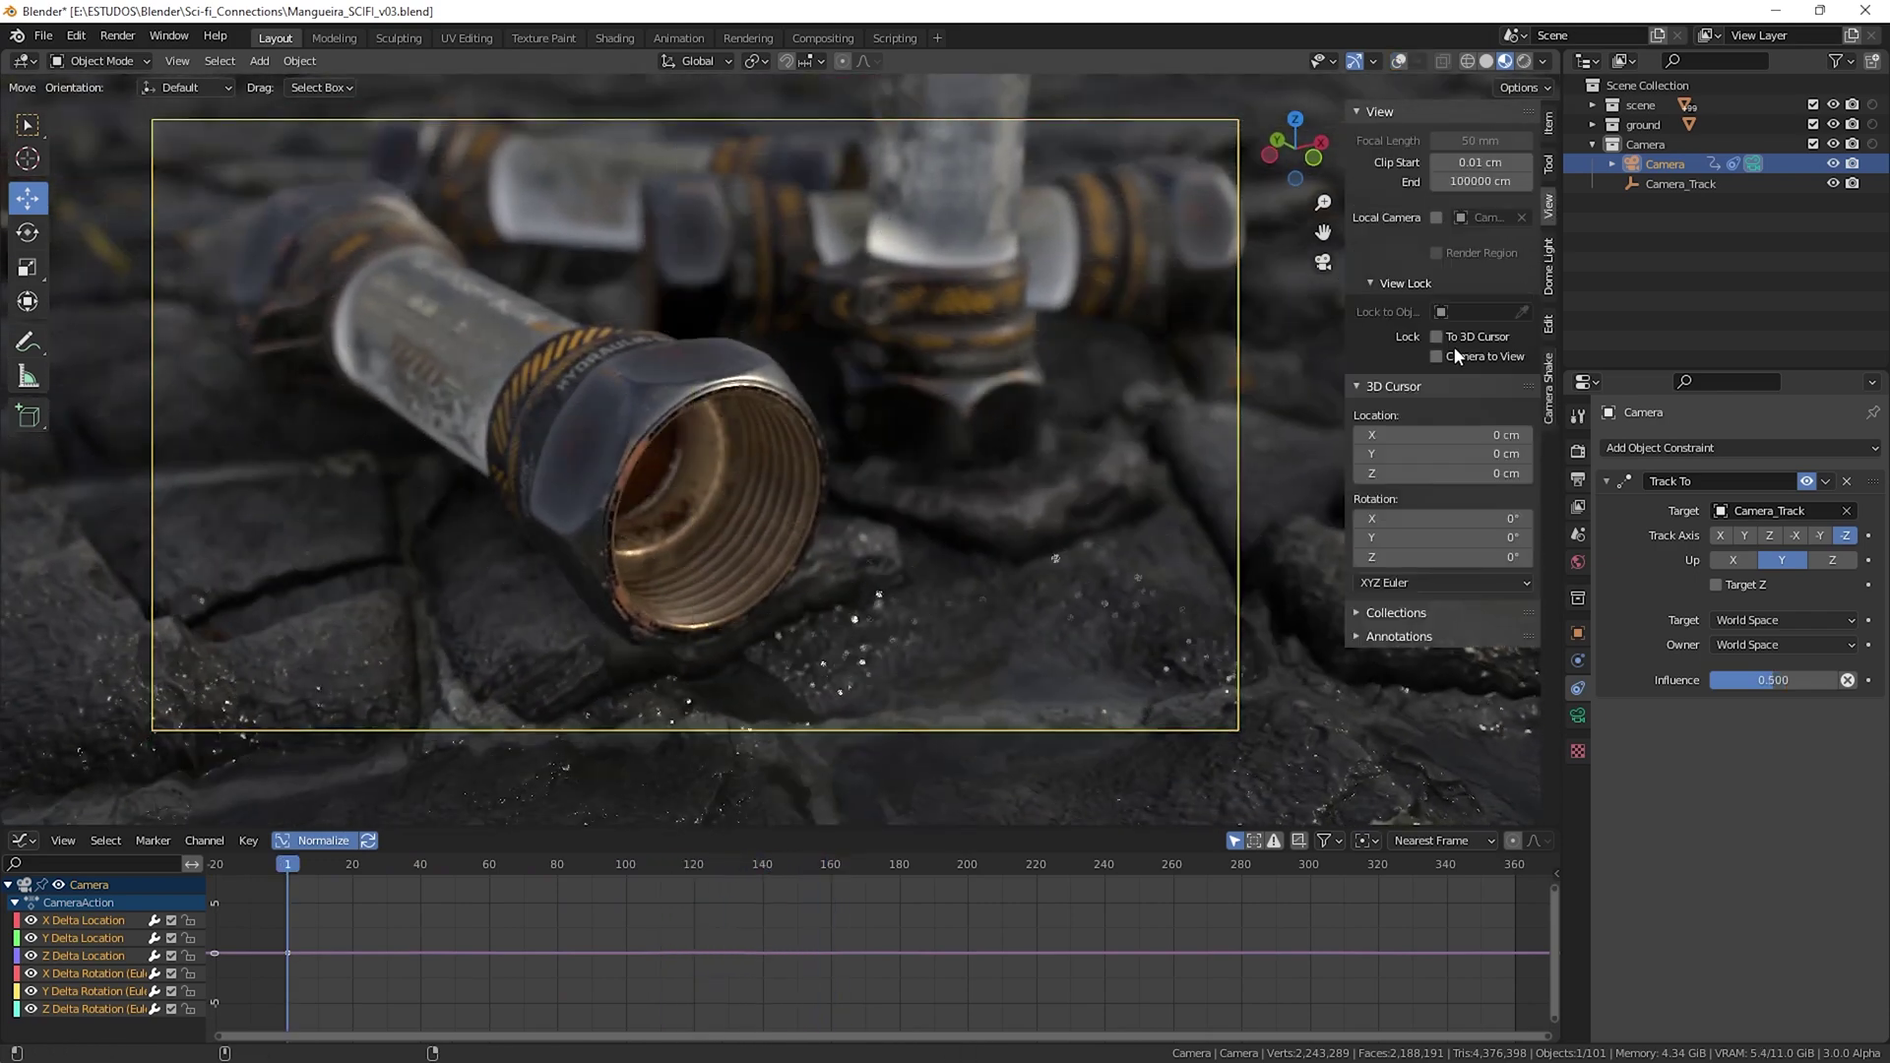
left_click(1549, 125)
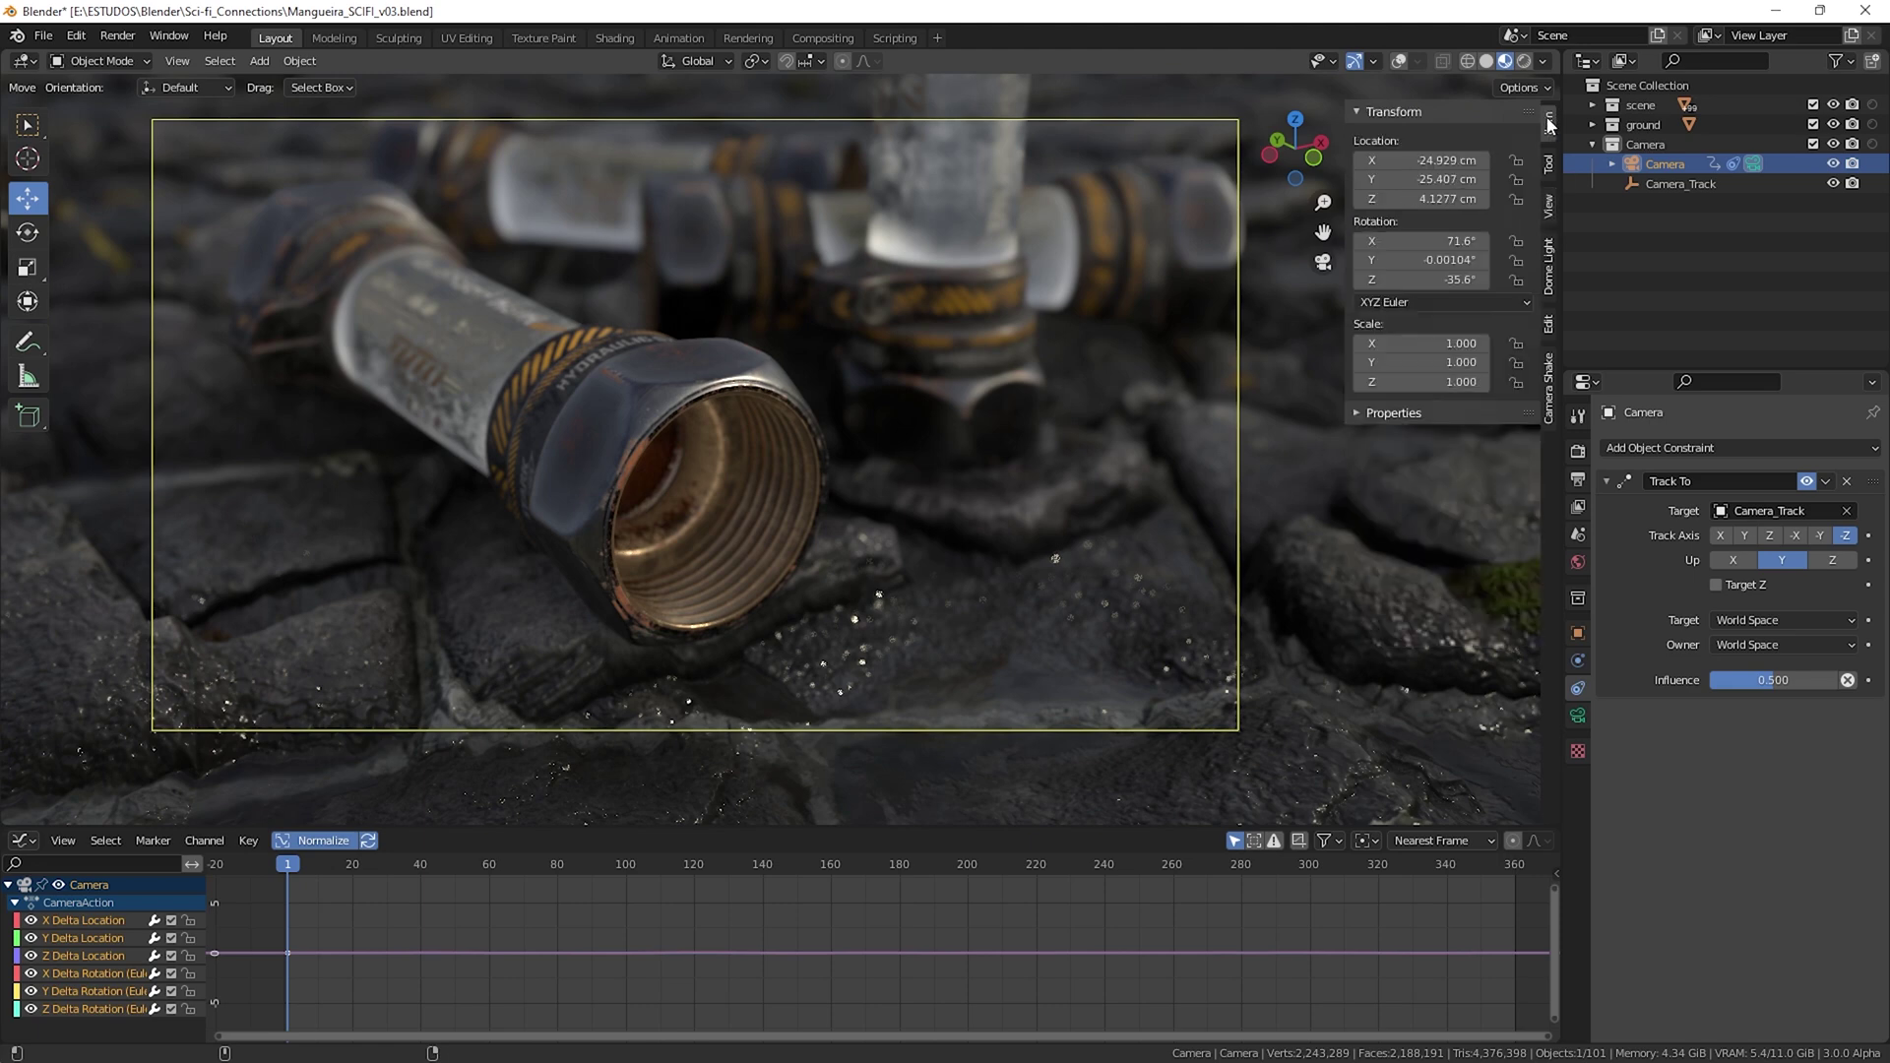
right_click(1439, 166)
left_click(1379, 164)
right_click(1412, 244)
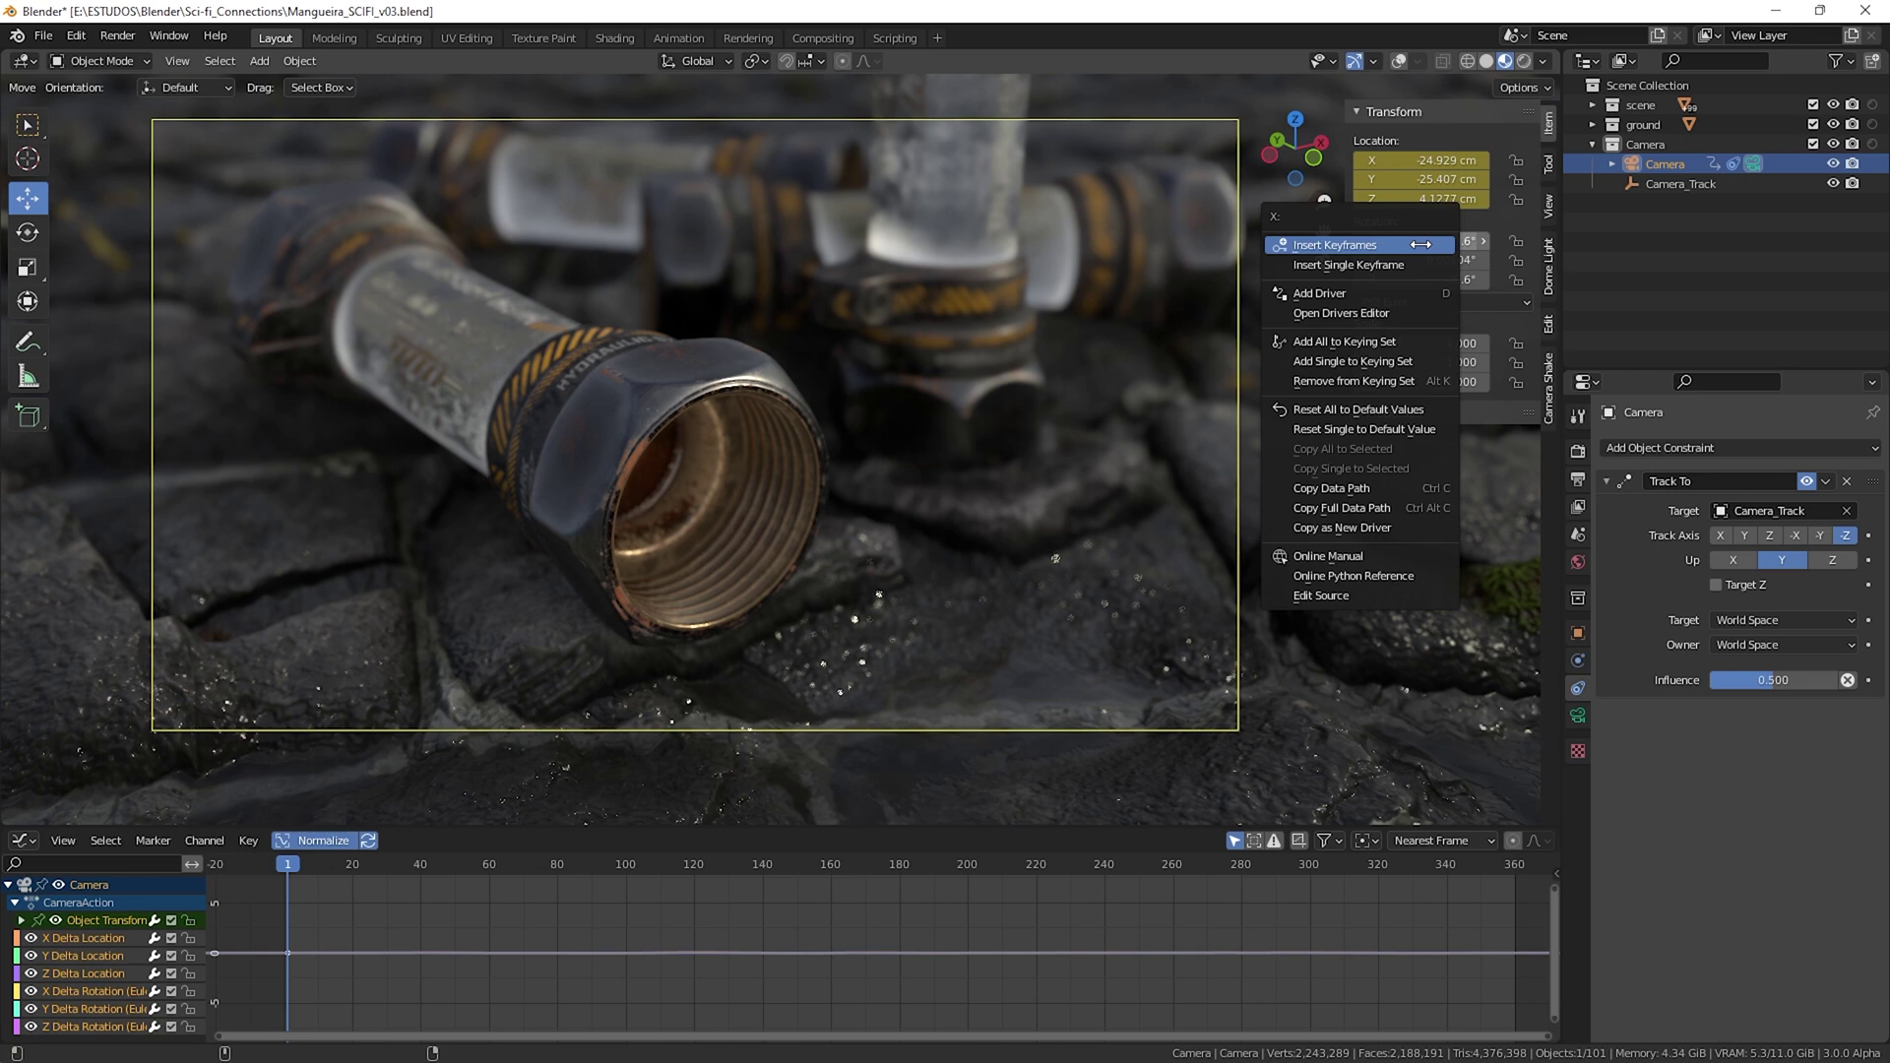
left_click(1398, 242)
Step: Keyframe the Camera's location and rotation at frame 360
key("shift+Right")
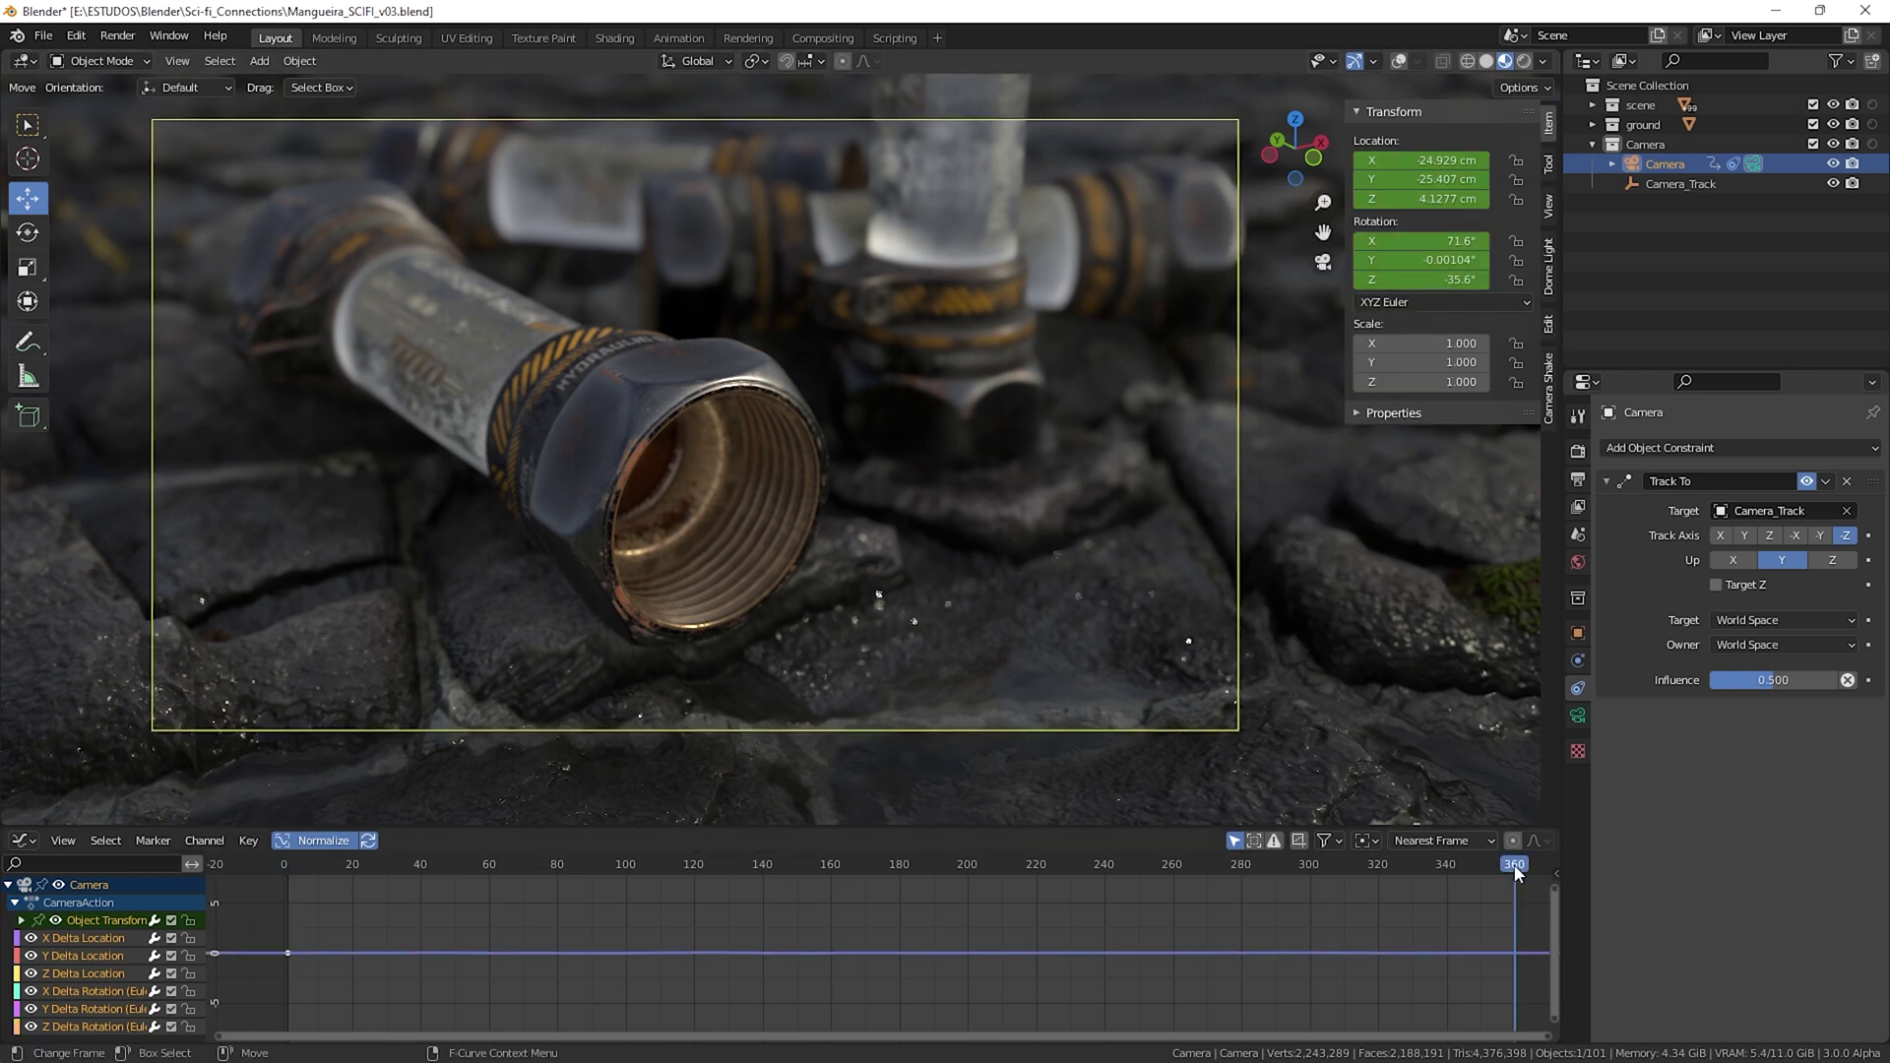
right_click(1406, 161)
left_click(1405, 161)
right_click(1413, 242)
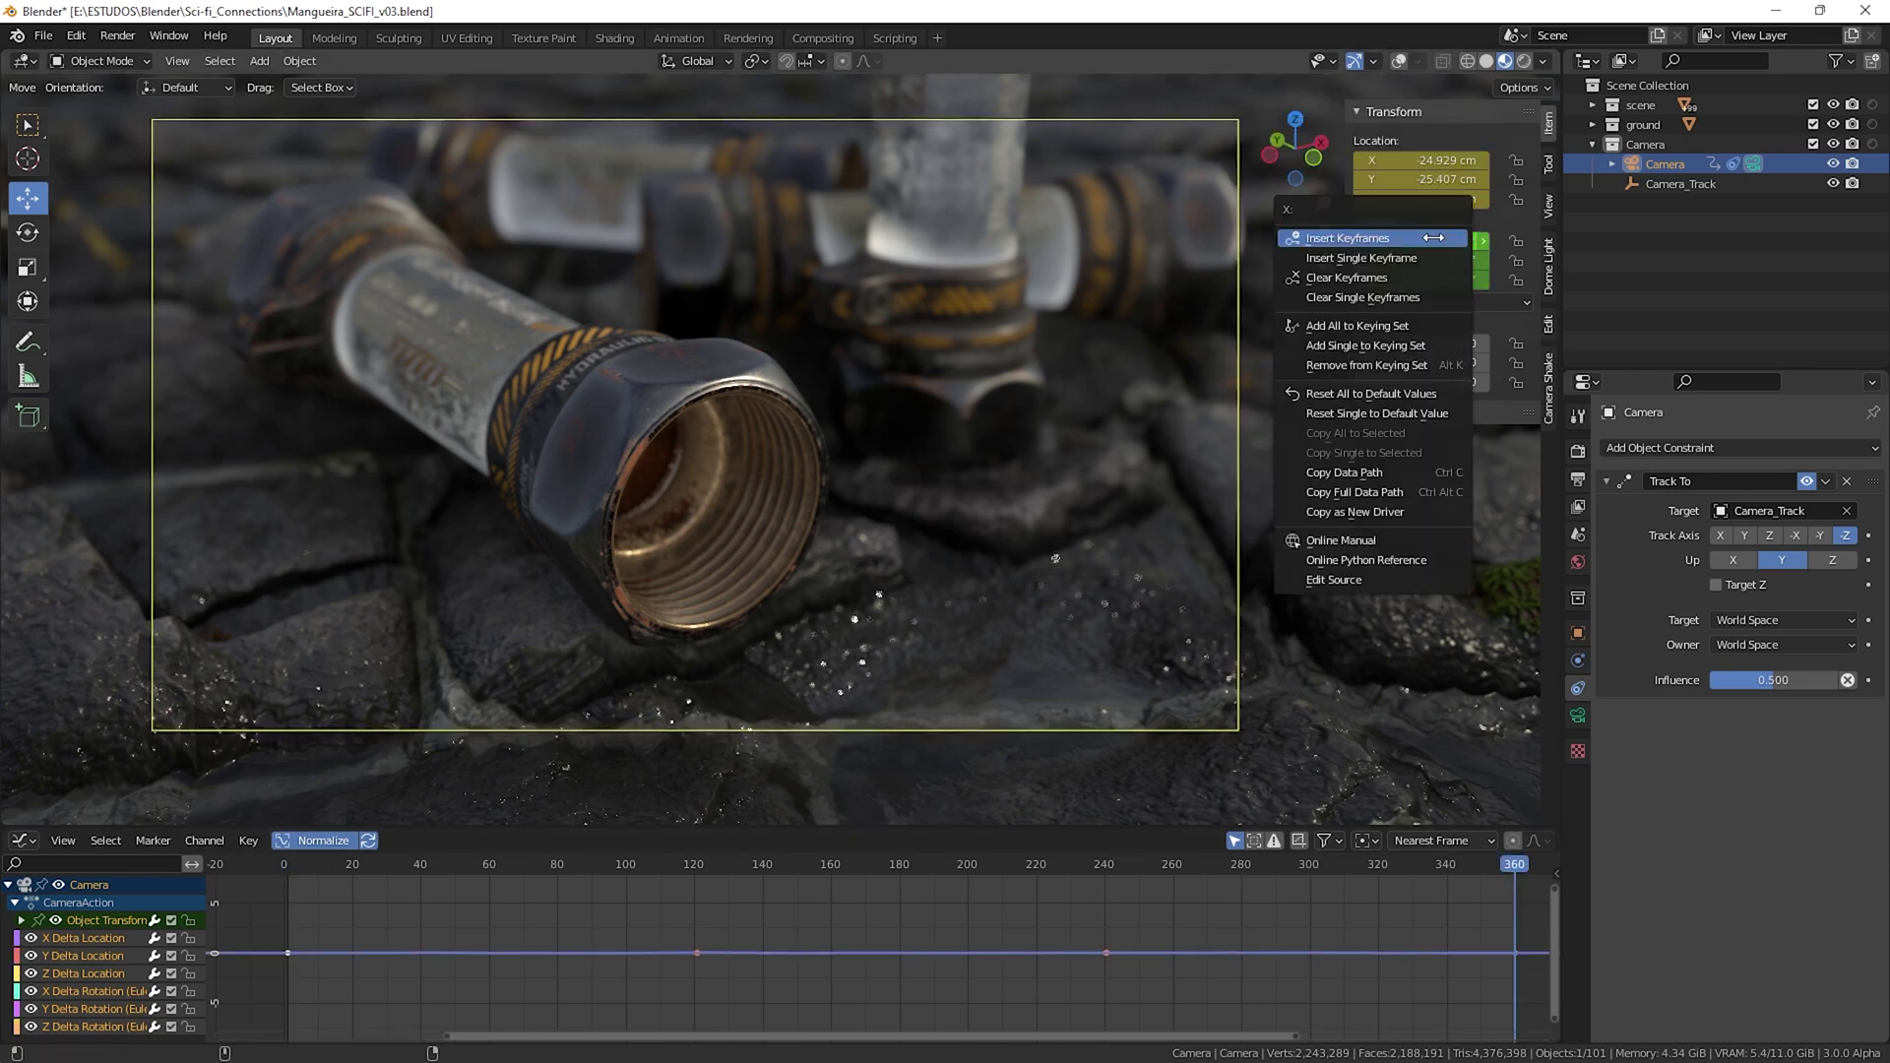
left_click(1403, 241)
Step: At frame 120, swing the camera around the hoses and keyframe its location and rotation
left_click_drag(585, 861, 695, 870)
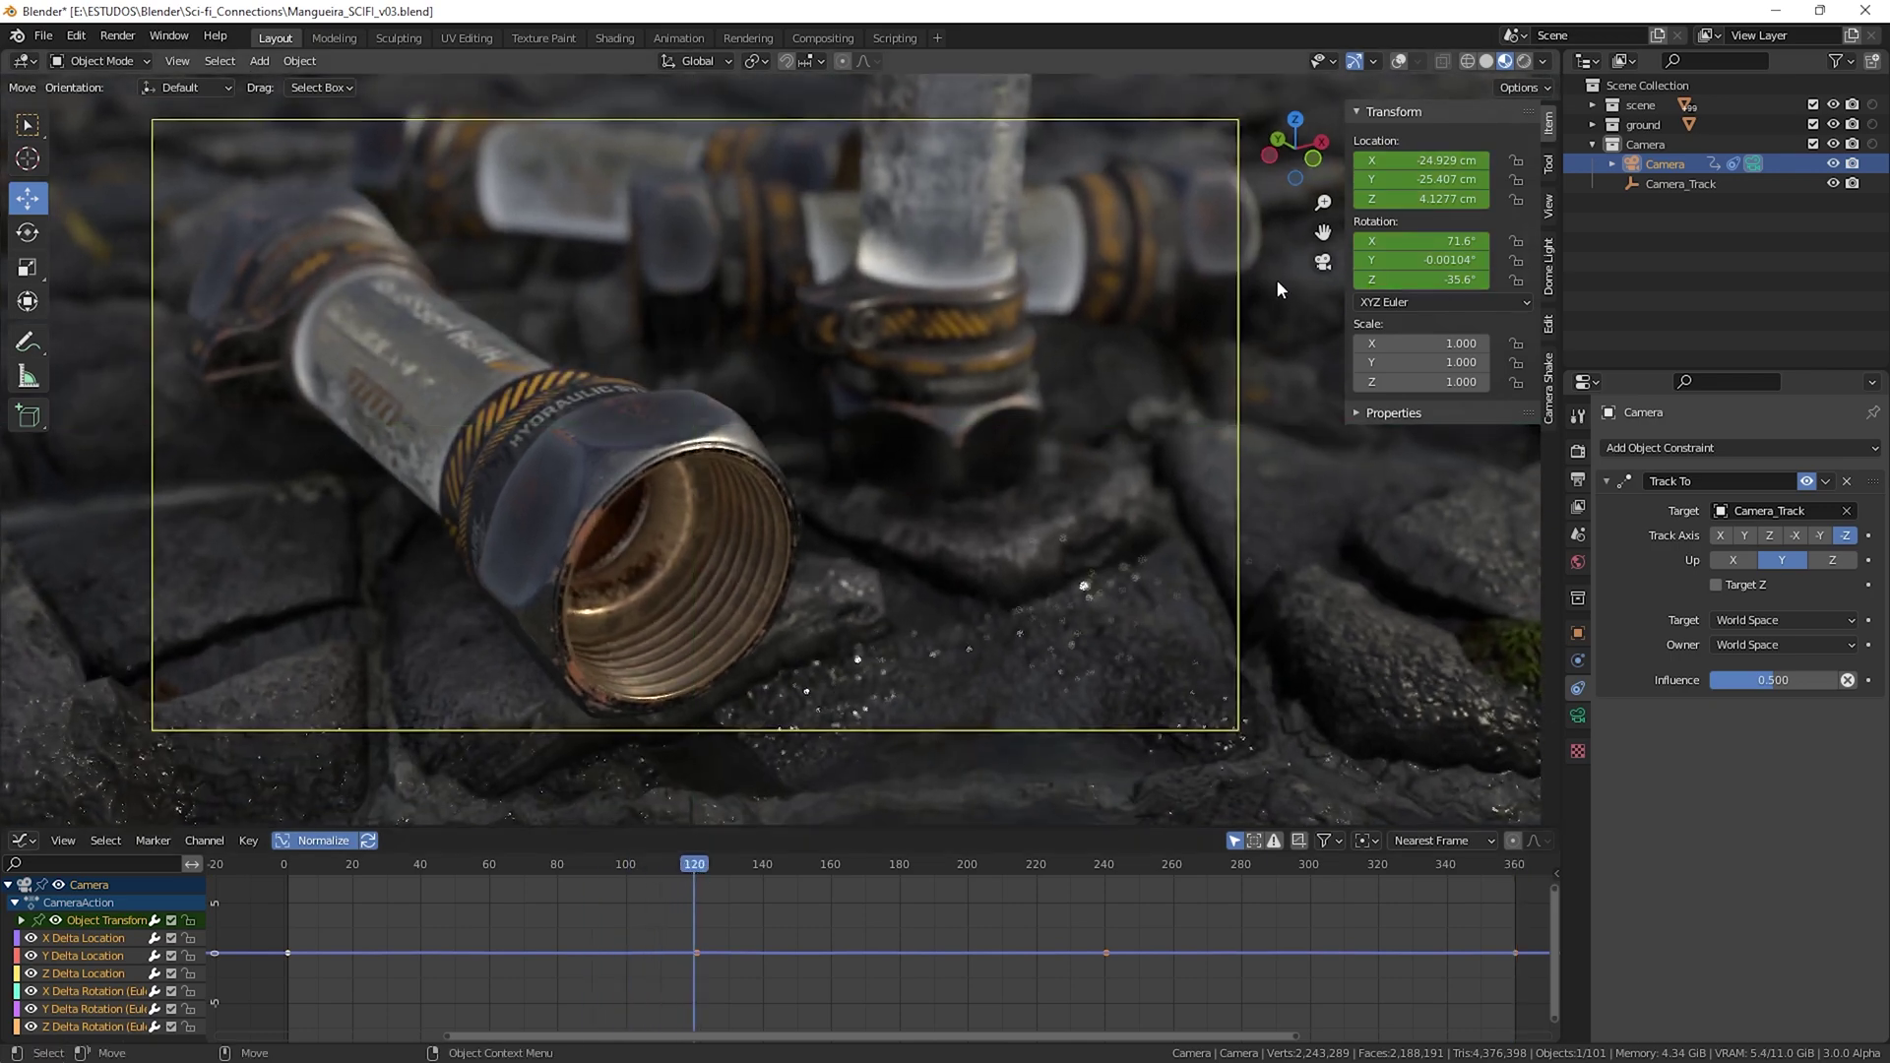
middle_click_drag(948, 345, 985, 413)
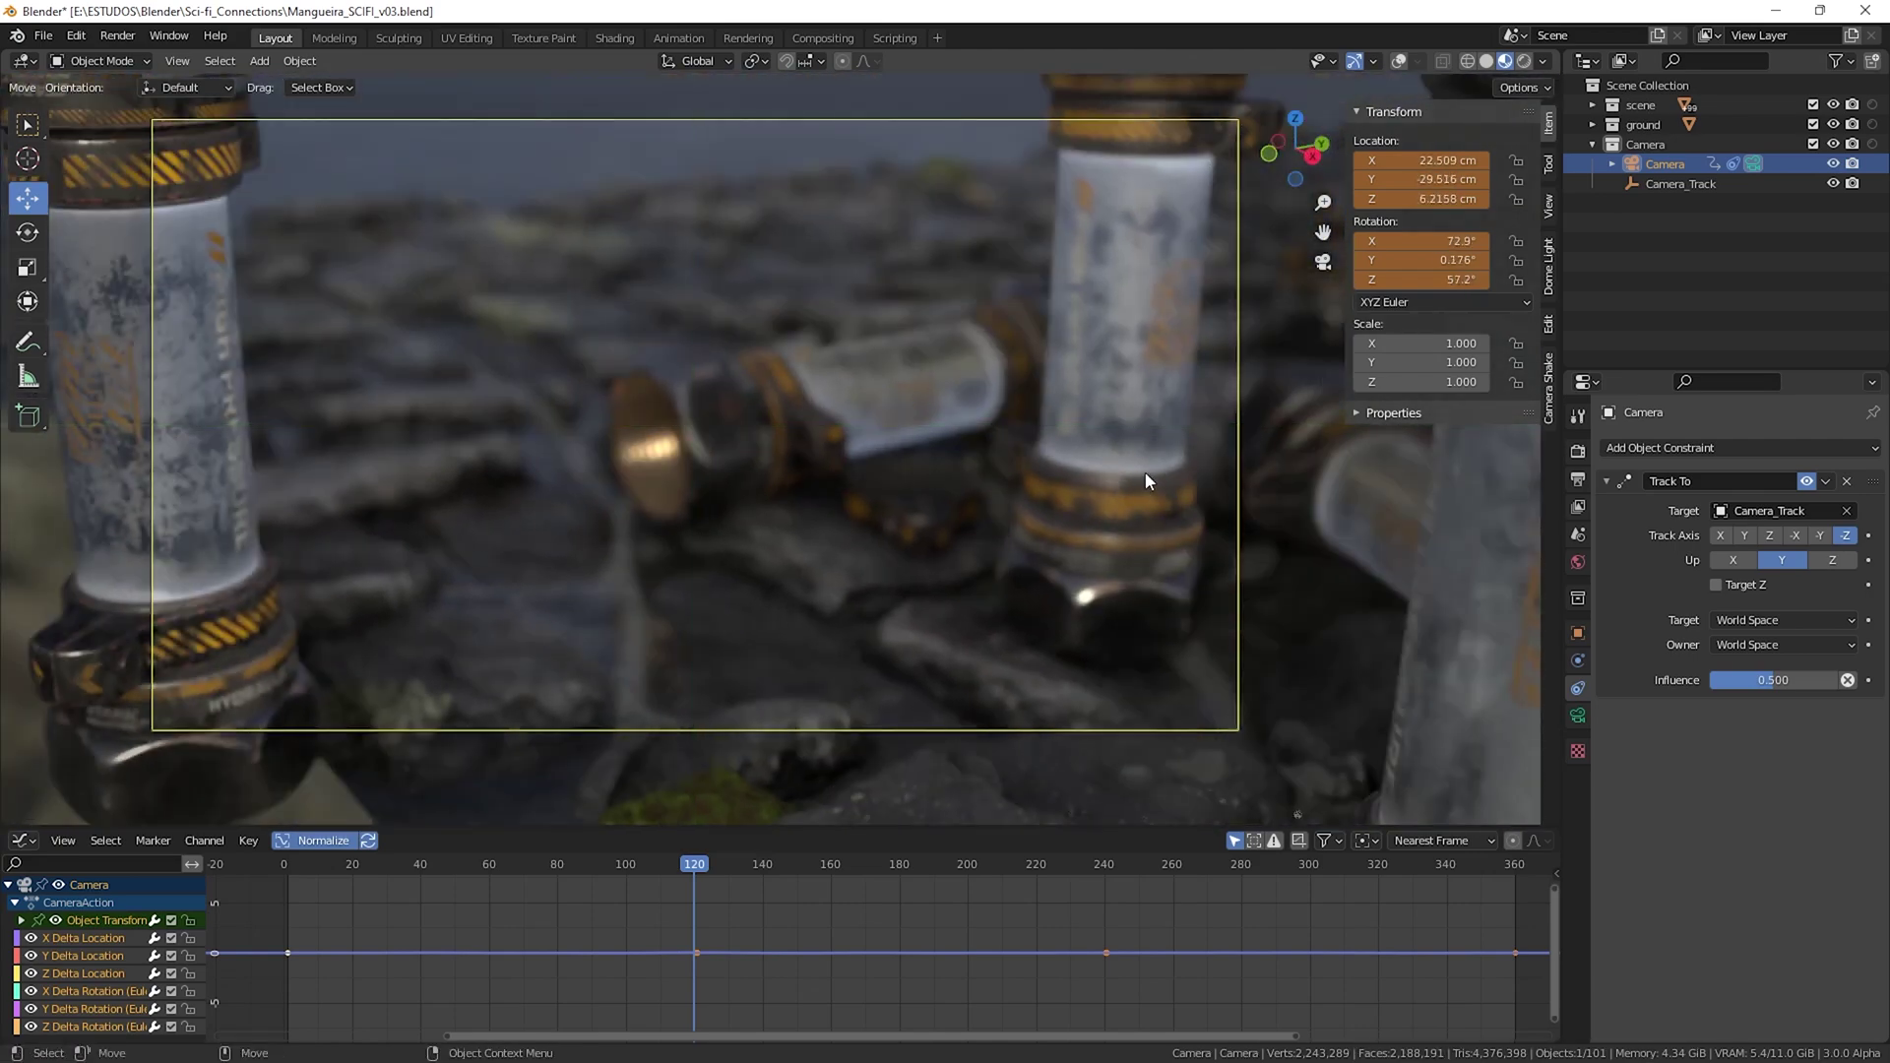
middle_click_drag(1144, 480, 1237, 311)
left_click(1399, 61)
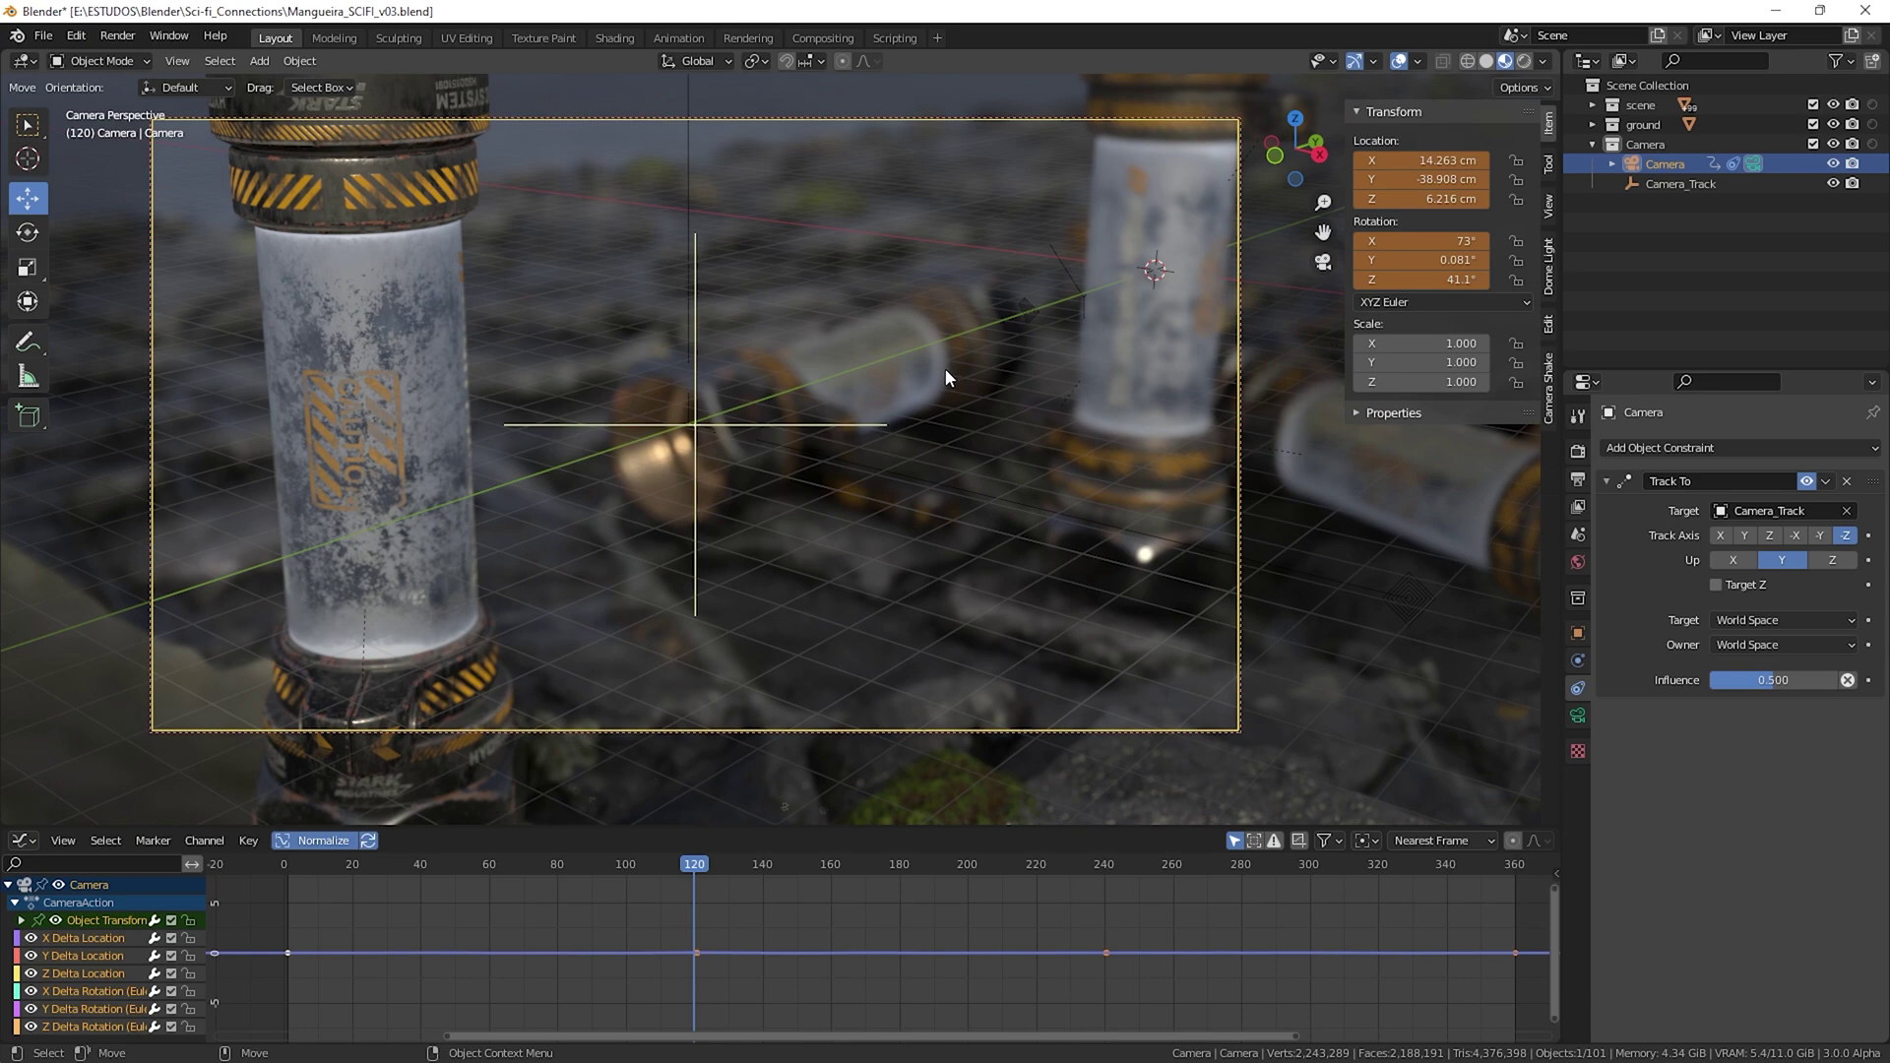
right_click(1410, 160)
left_click(1398, 161)
right_click(1410, 242)
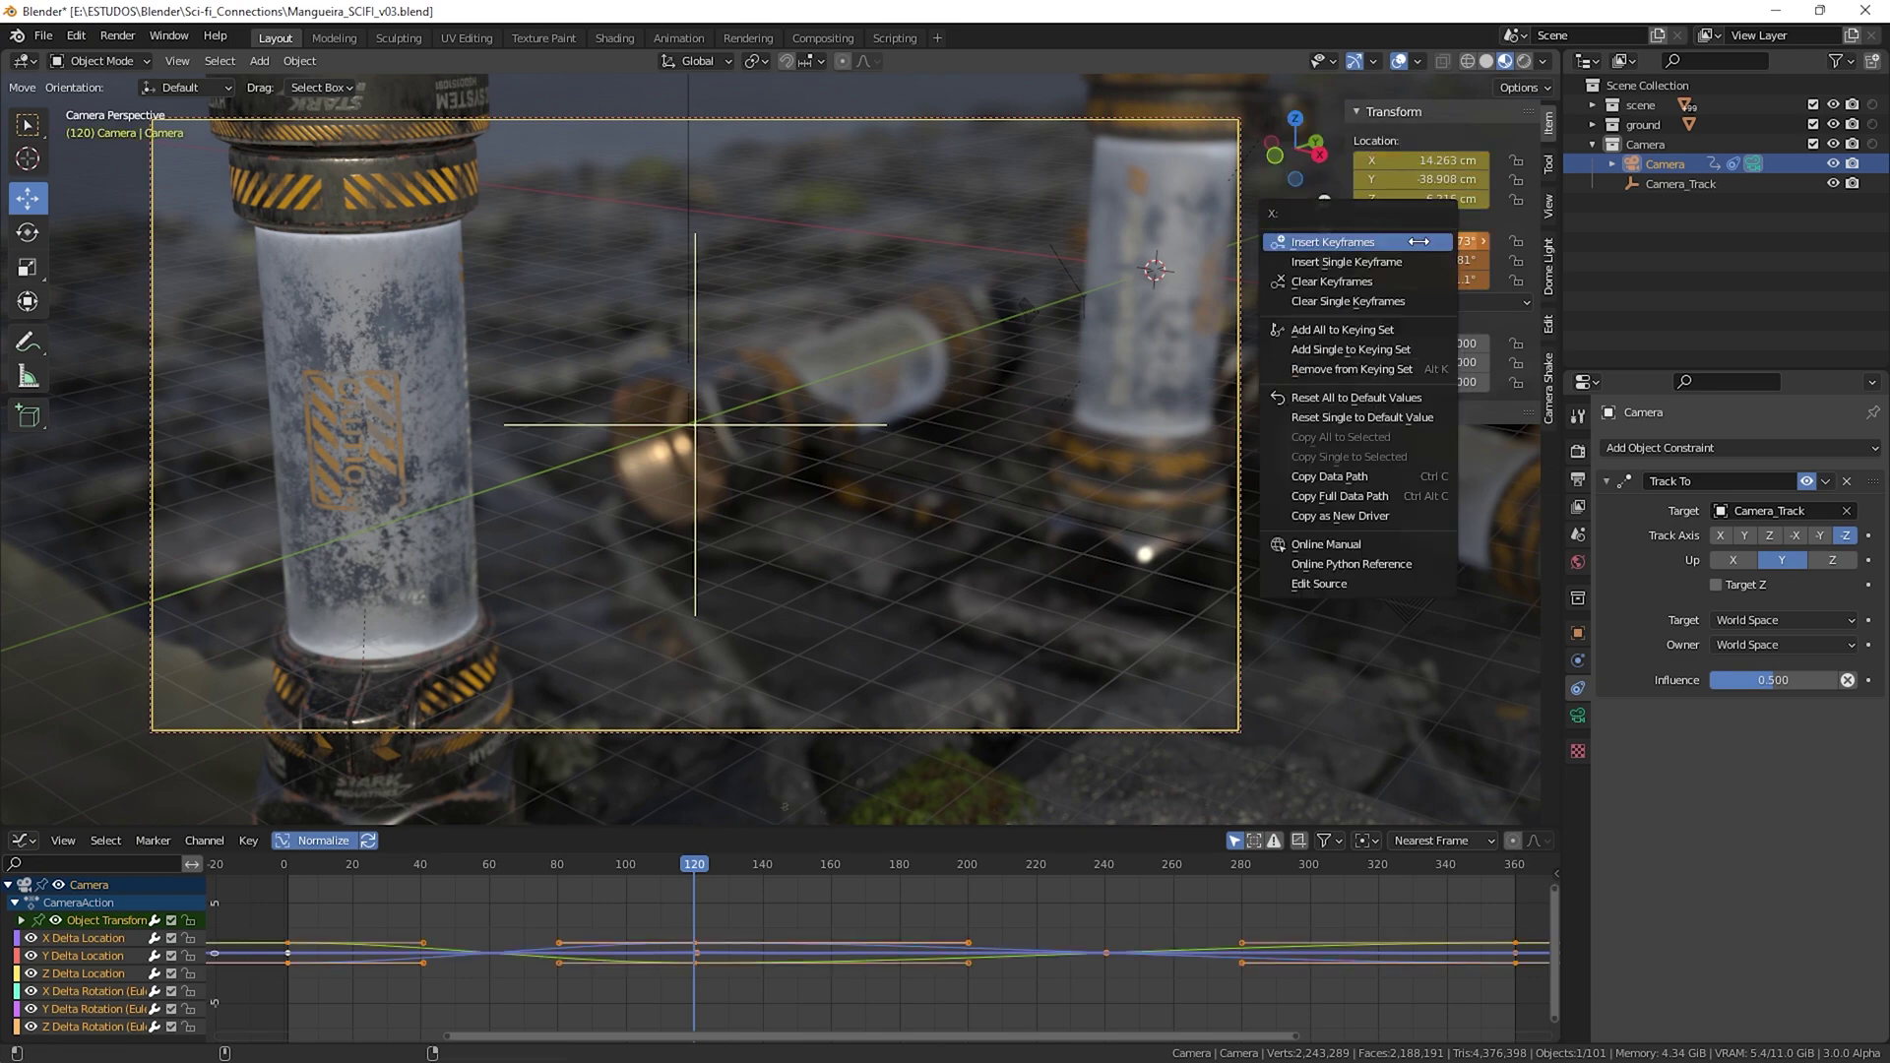
left_click(1397, 245)
Step: Shift the frame-120 keyframes along the time axis to retime them
left_click_drag(721, 915, 690, 976)
key("g")
key("x")
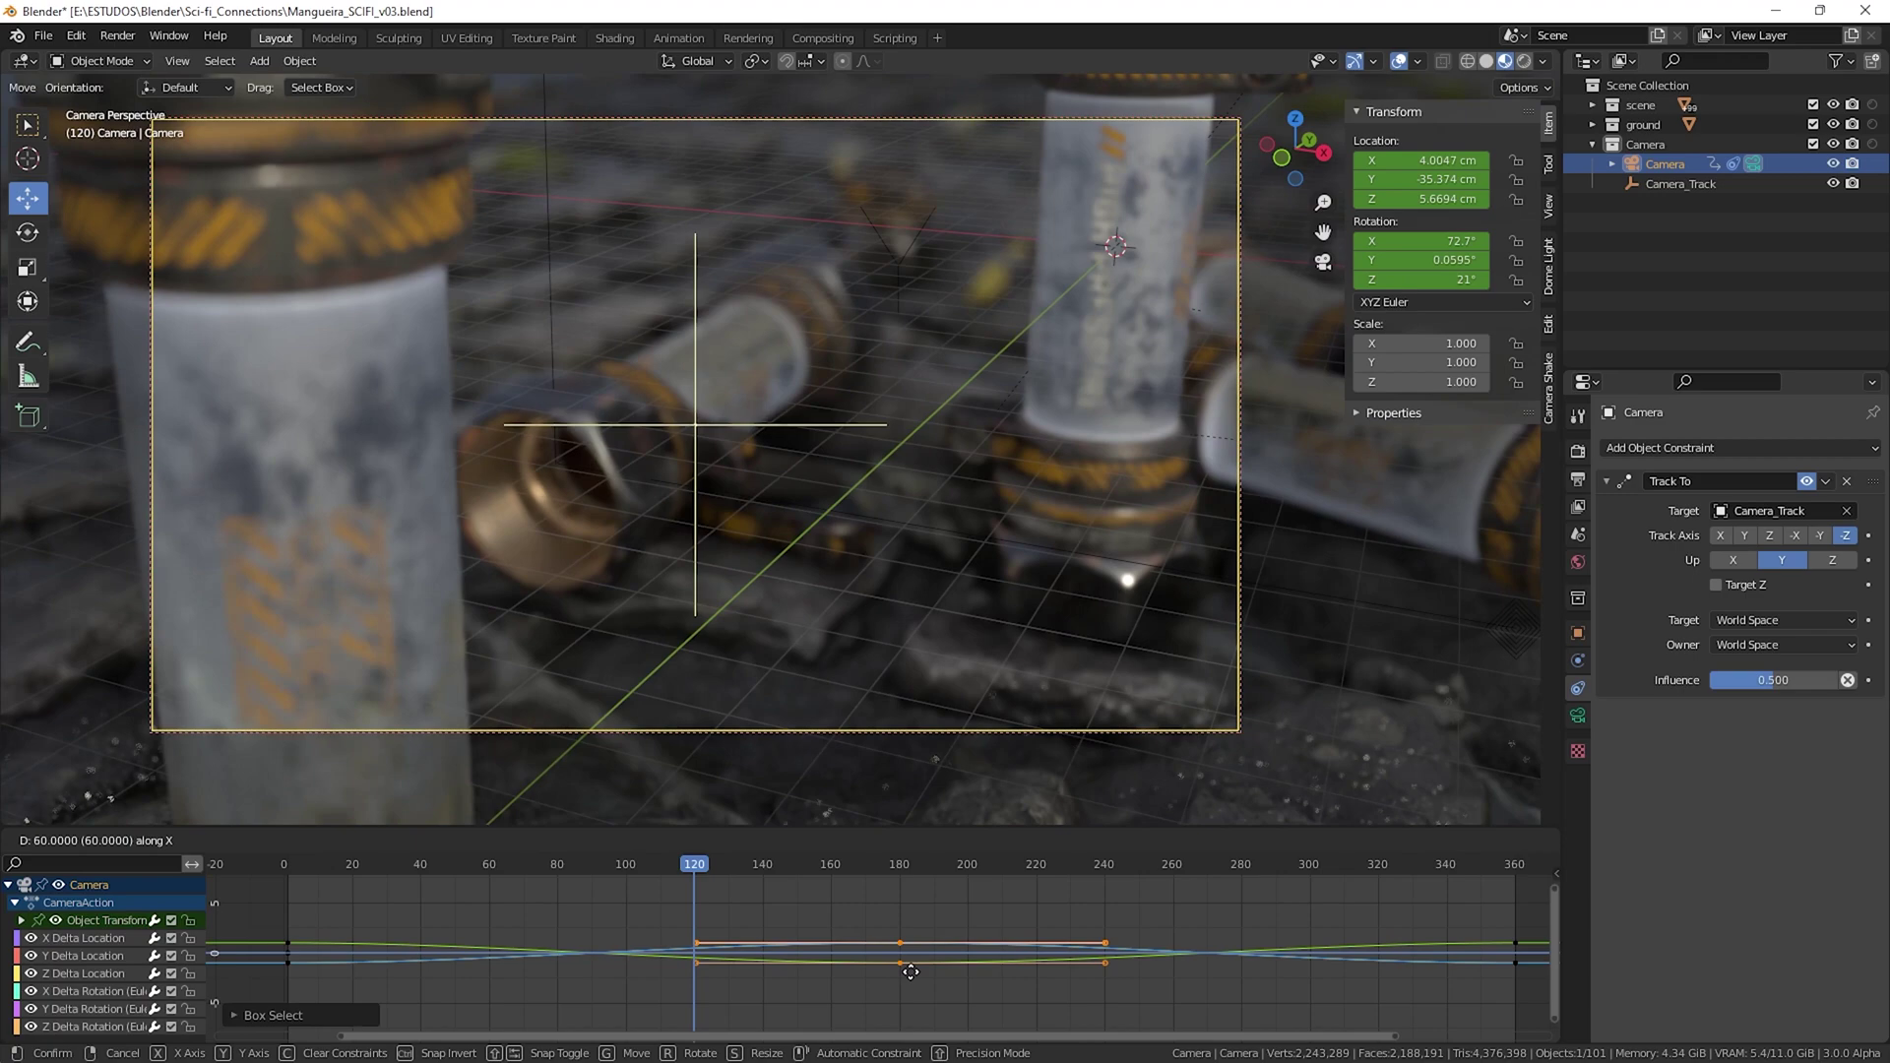
left_click(568, 455)
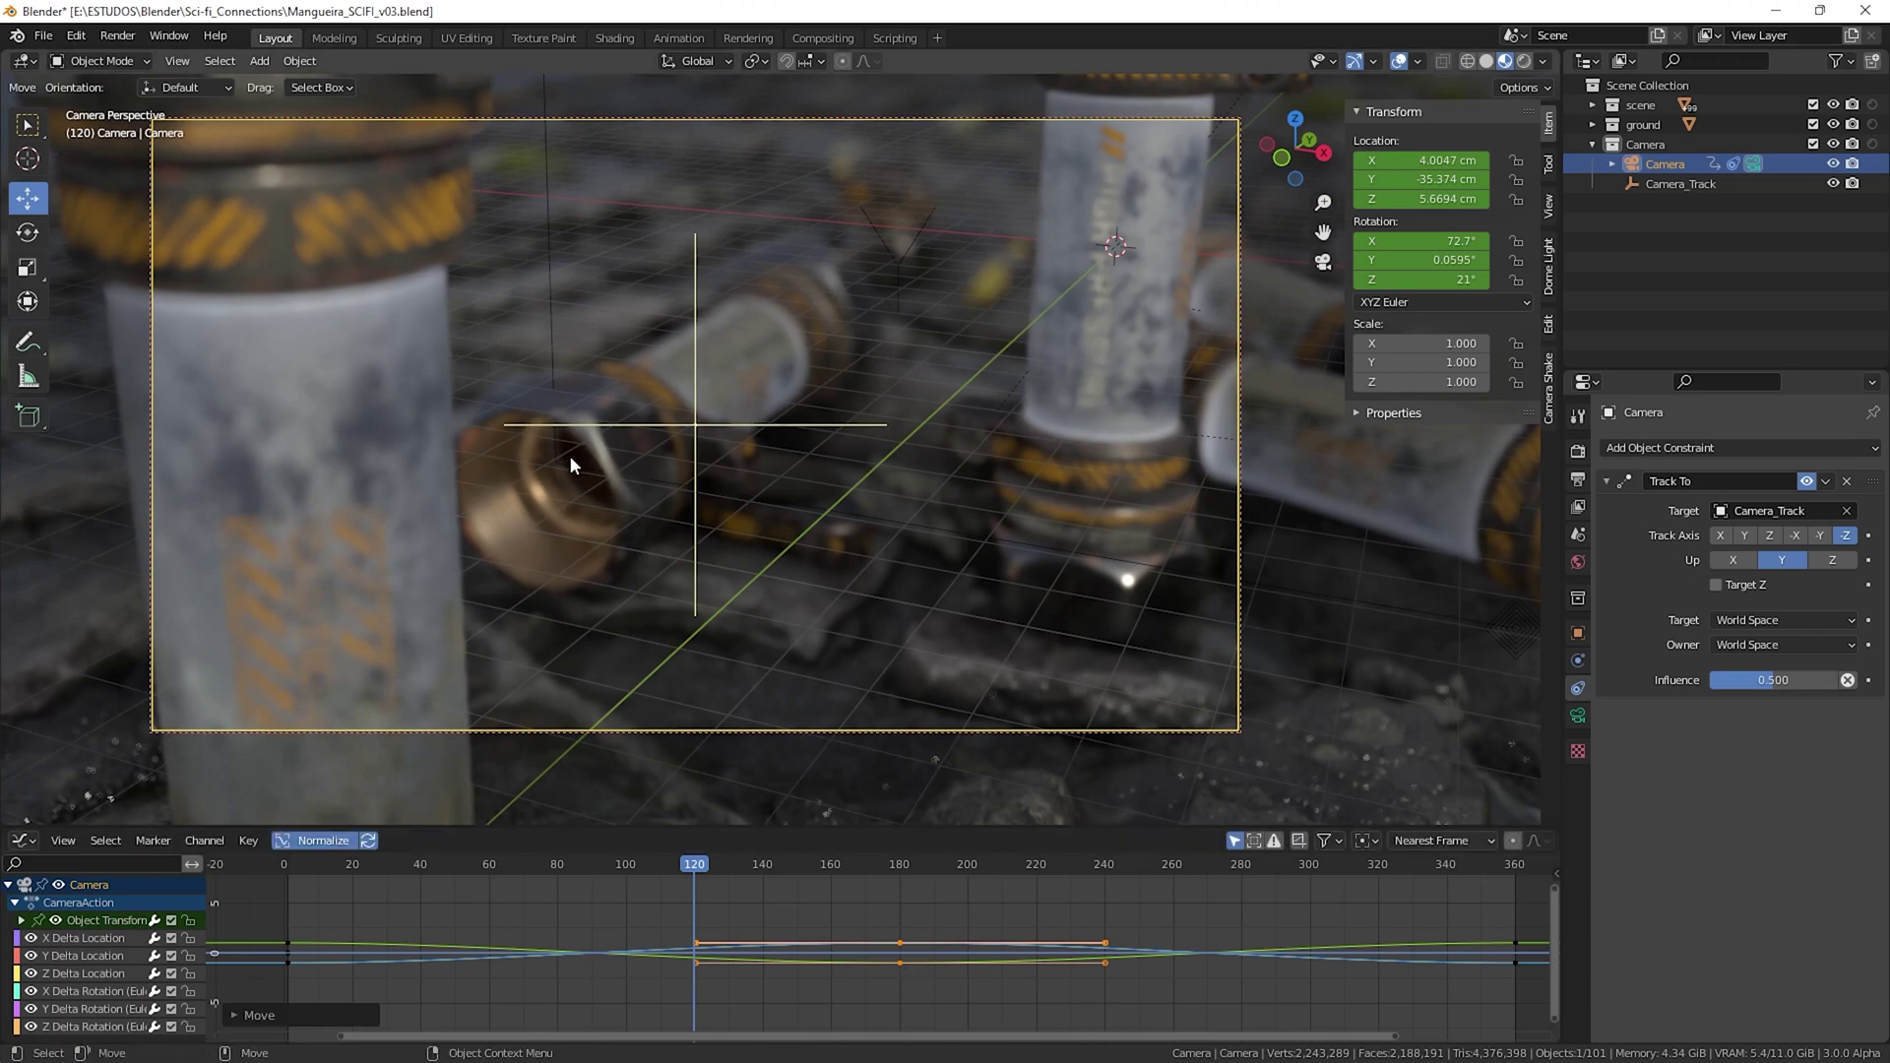
Step: Select Camera_Track and adjust its position along X
left_click(552, 364)
left_click_drag(621, 476, 638, 476)
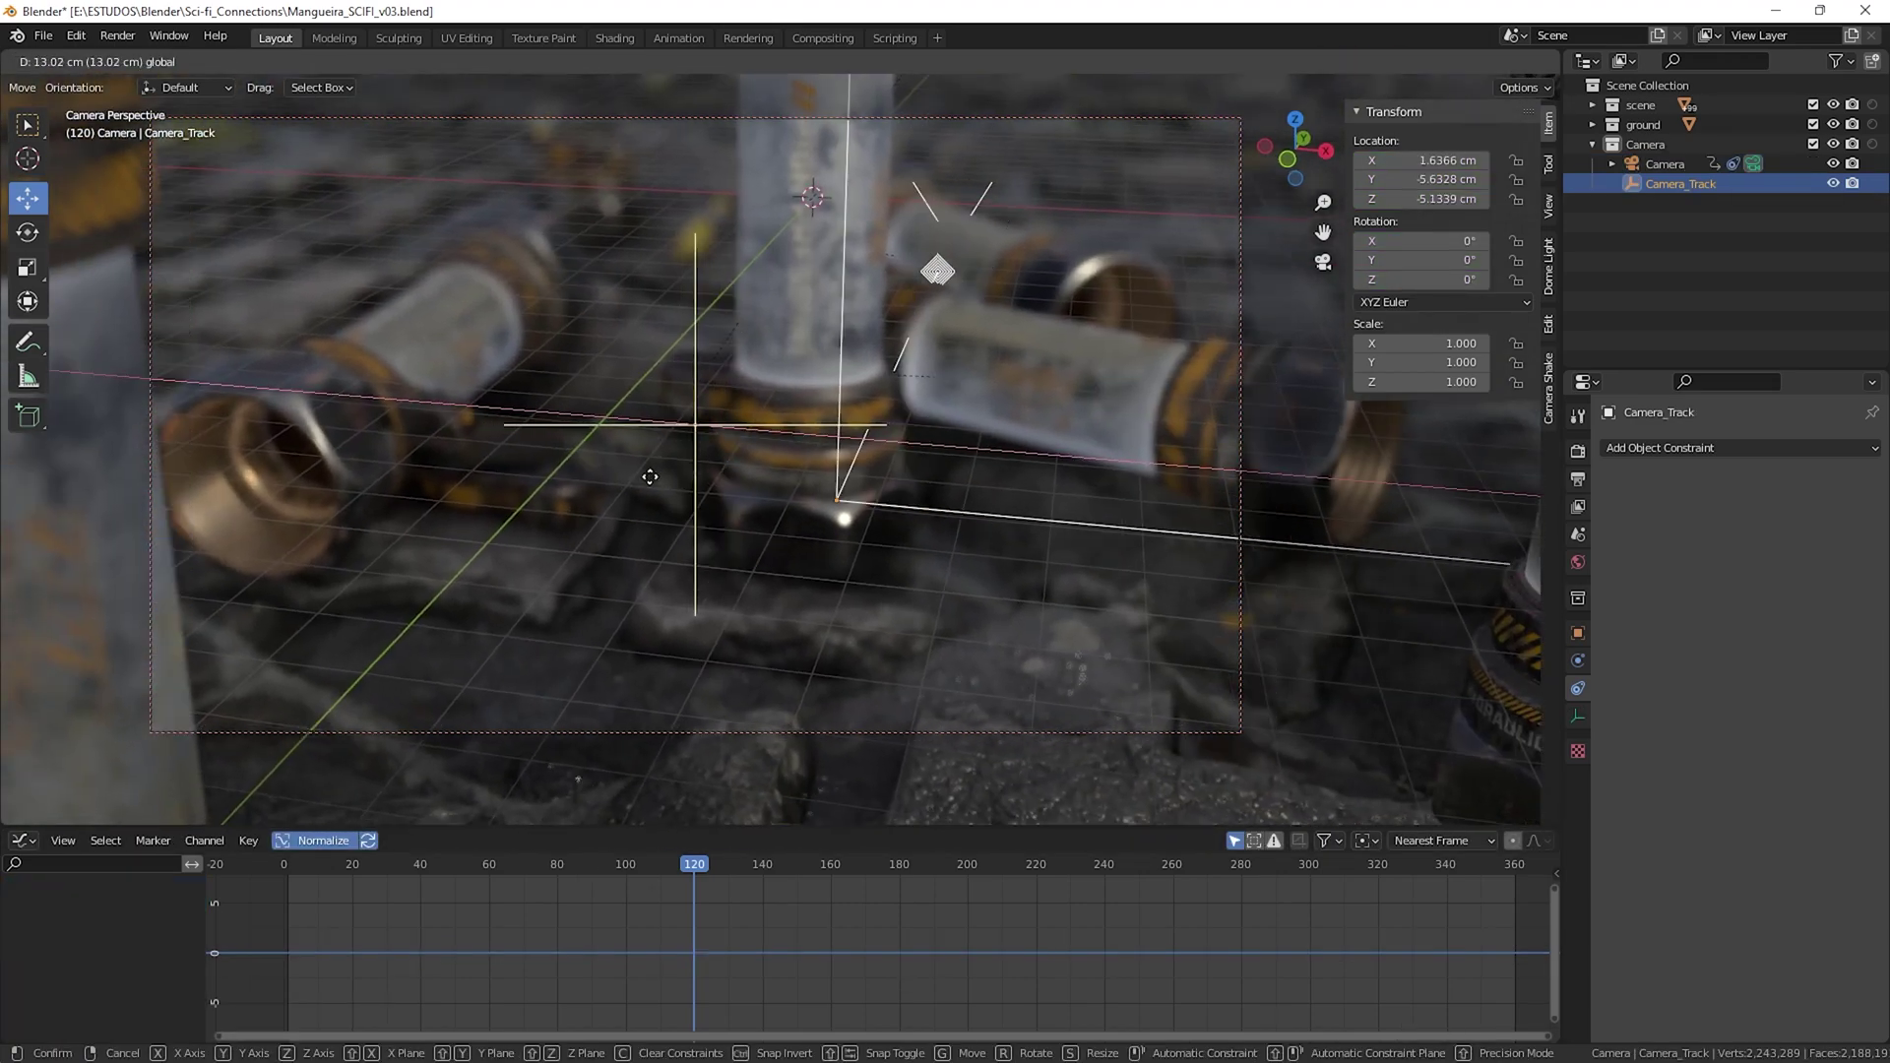
left_click(645, 475)
left_click_drag(854, 498, 607, 467)
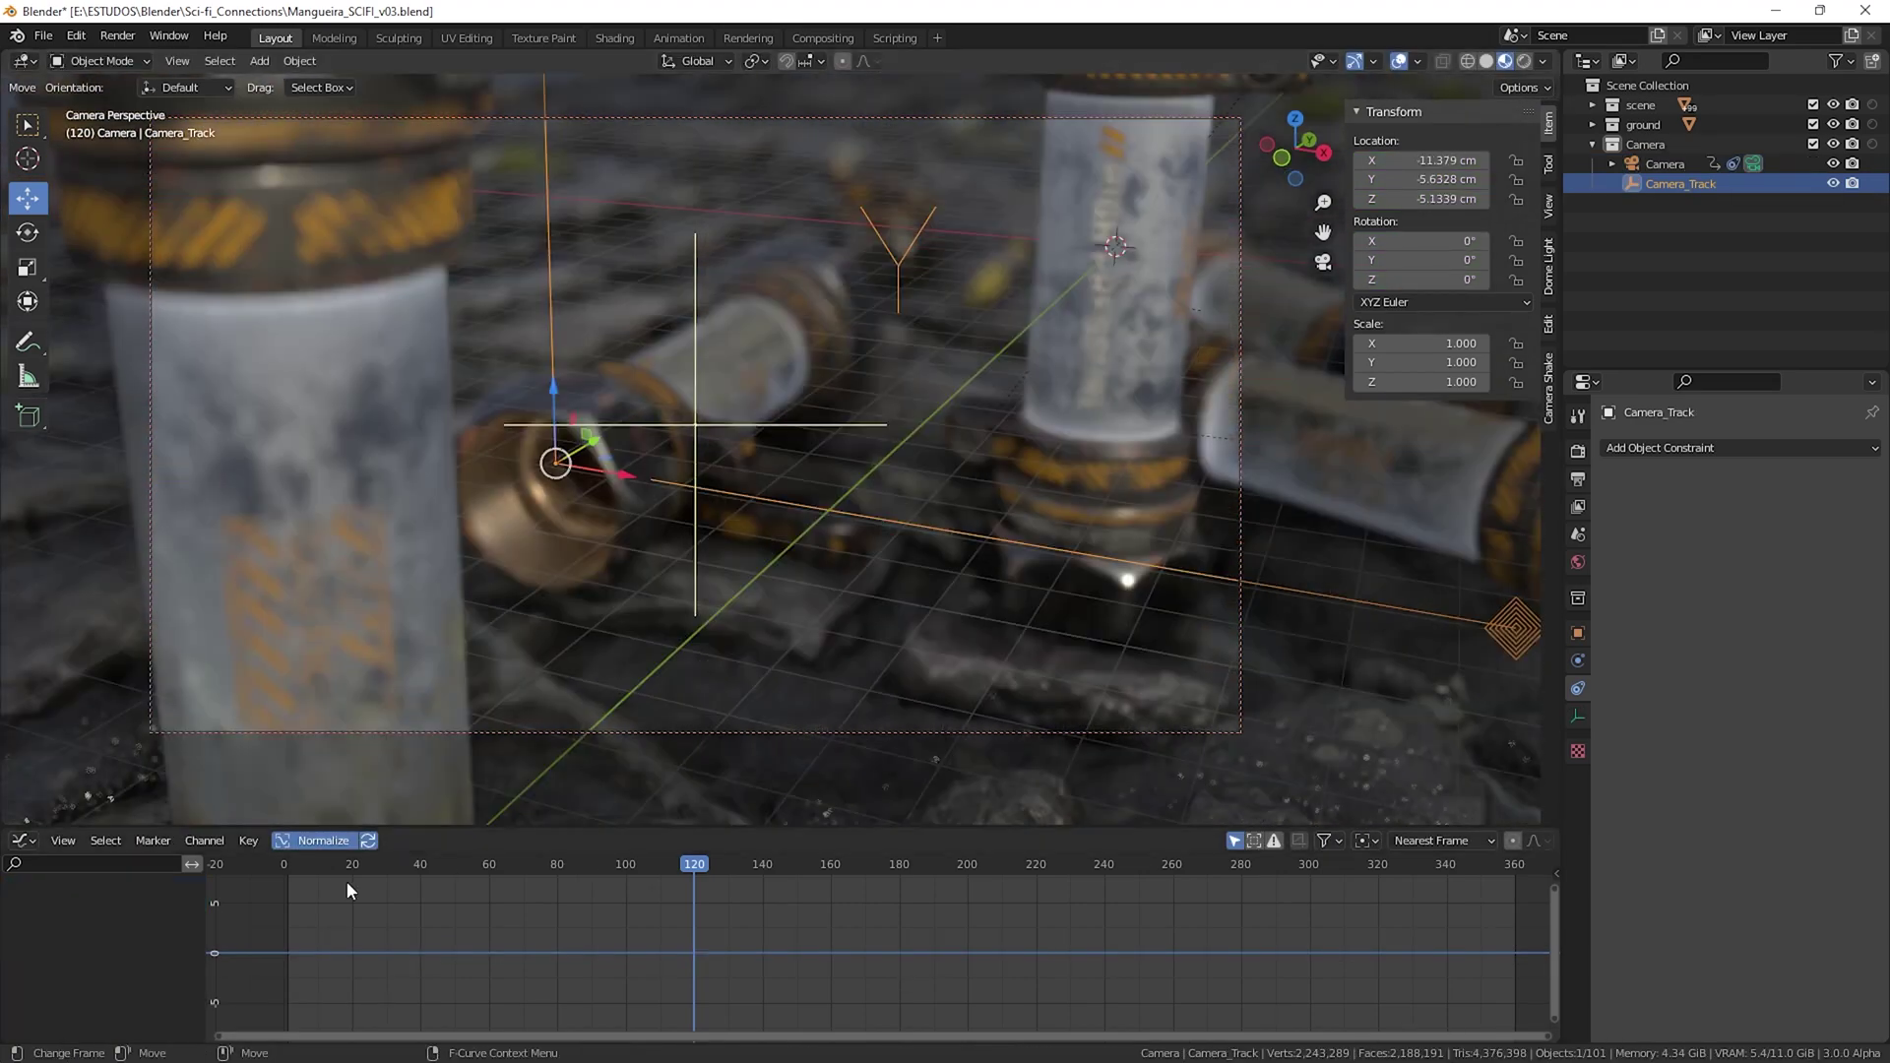
Step: Keyframe Camera_Track's starting location at frame 2
left_click(292, 866)
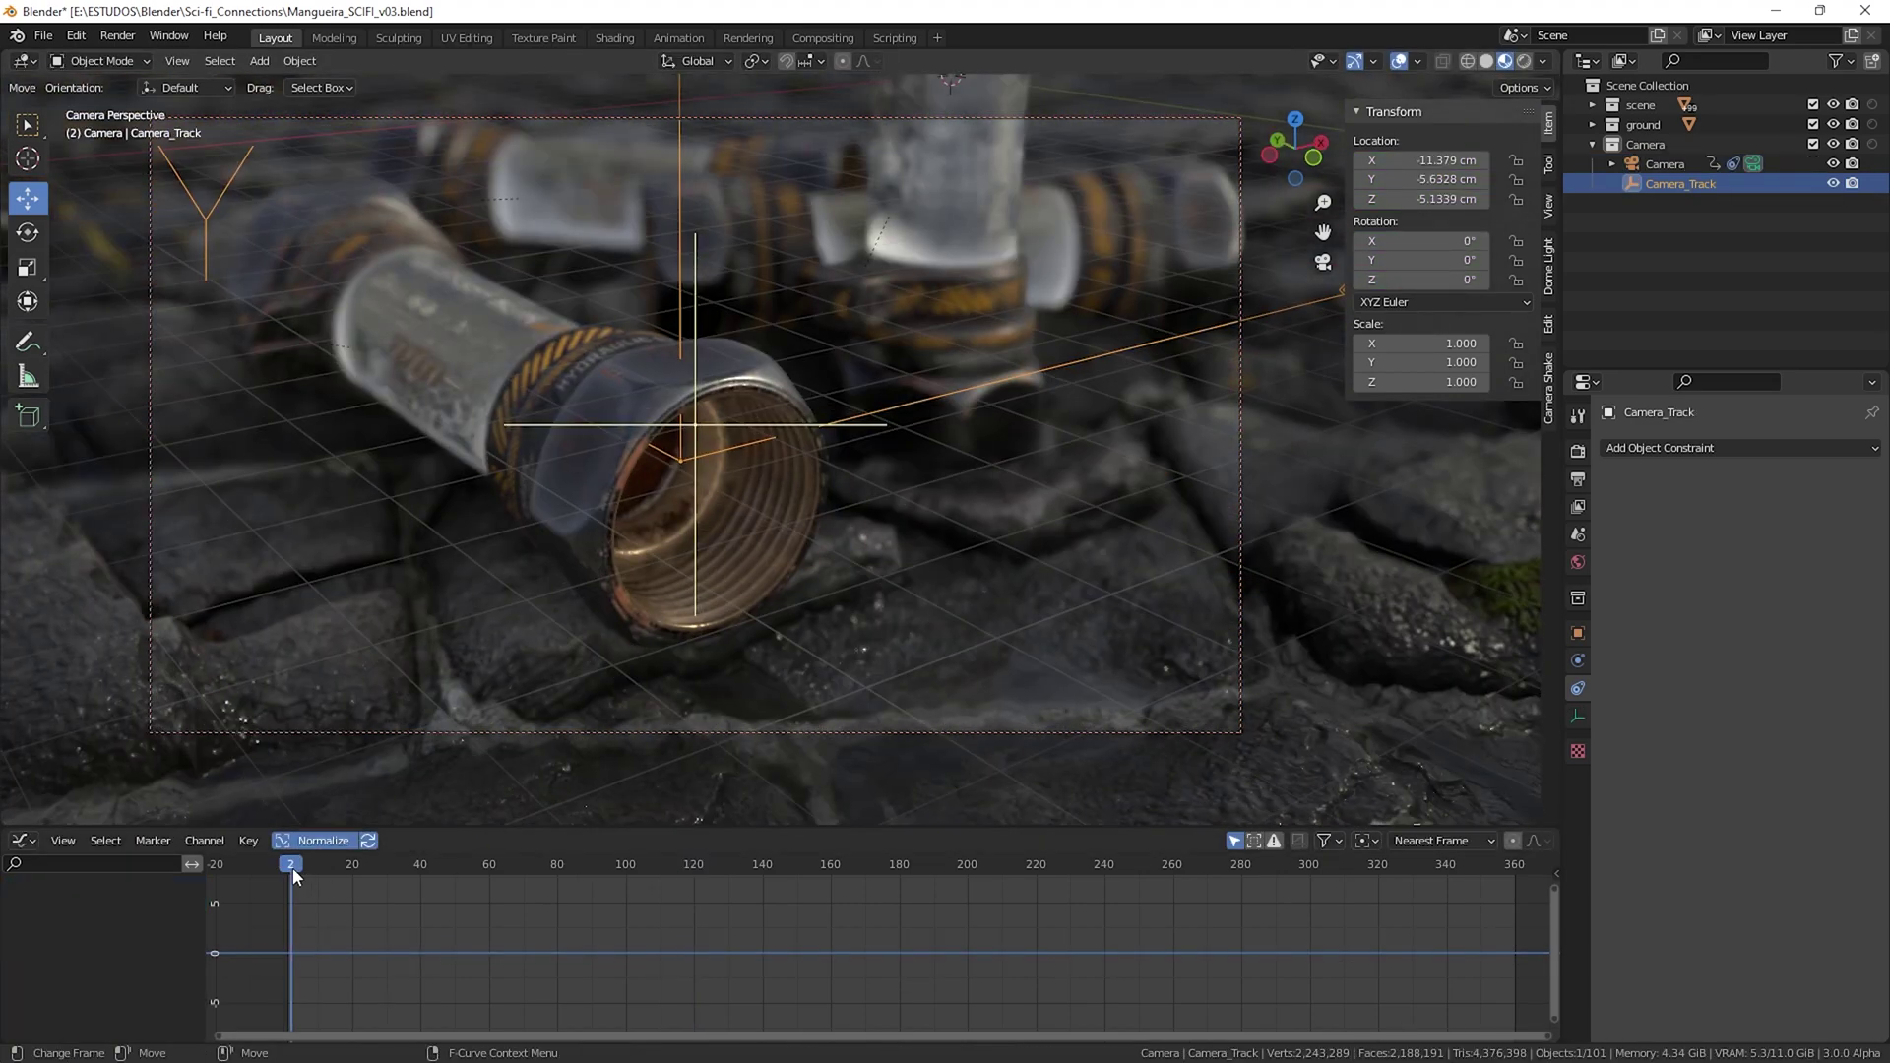
right_click(1432, 160)
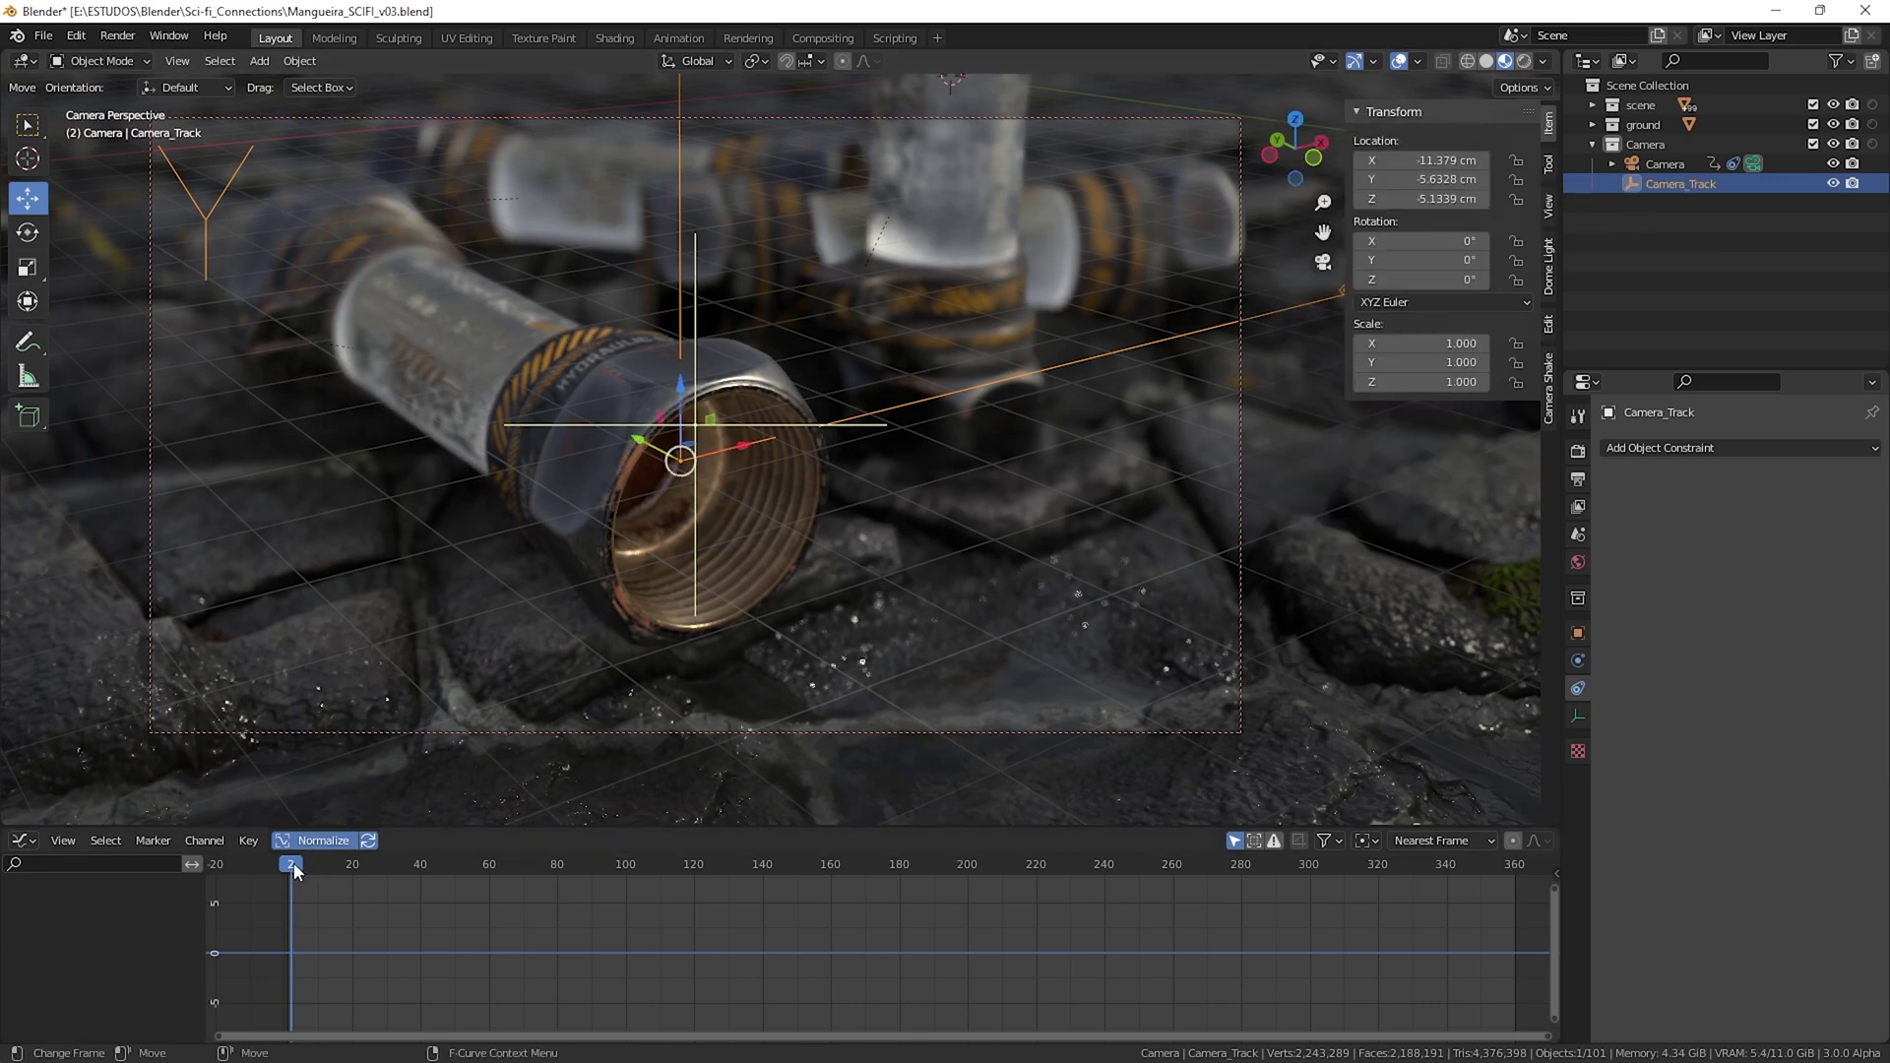
right_click(1432, 160)
left_click(1432, 155)
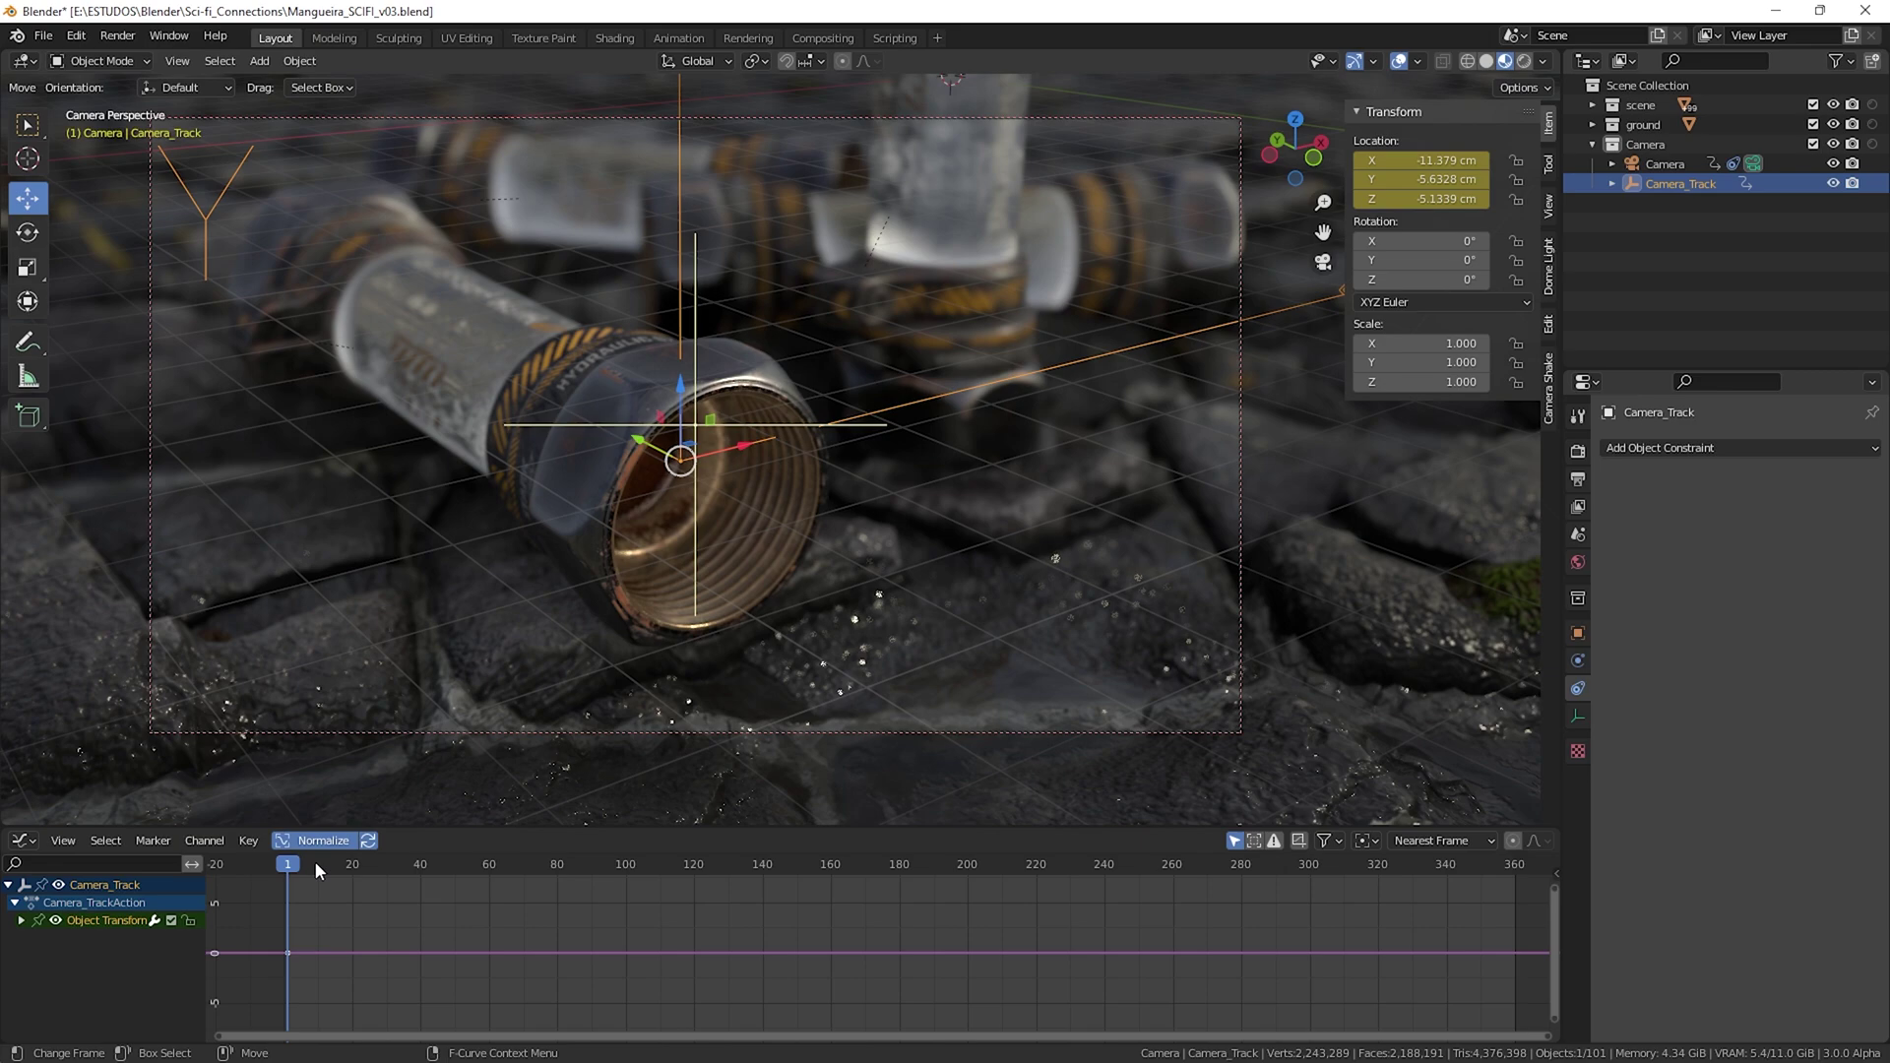
Step: At frame 160, move Camera_Track to about X -0.47 cm and keyframe its location
left_click(635, 867)
left_click_drag(653, 877, 830, 883)
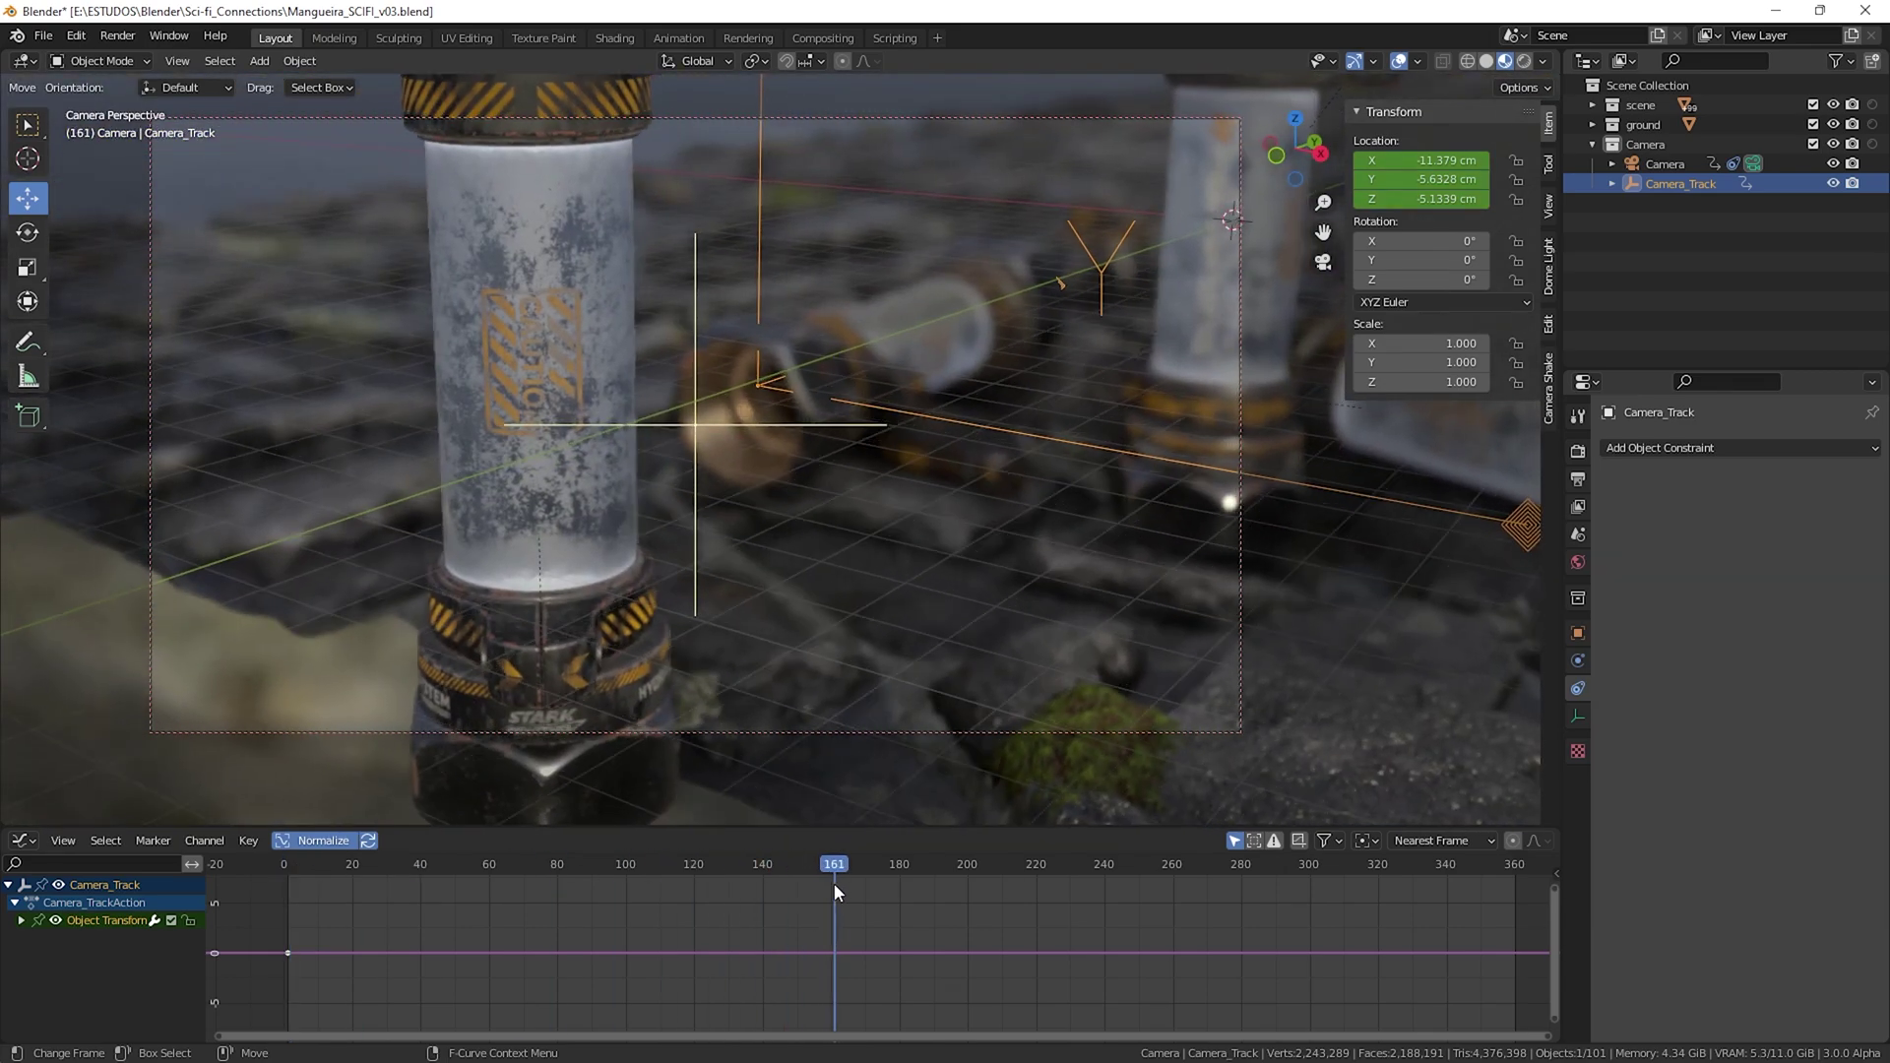
right_click(1433, 161)
left_click(1432, 158)
key("g")
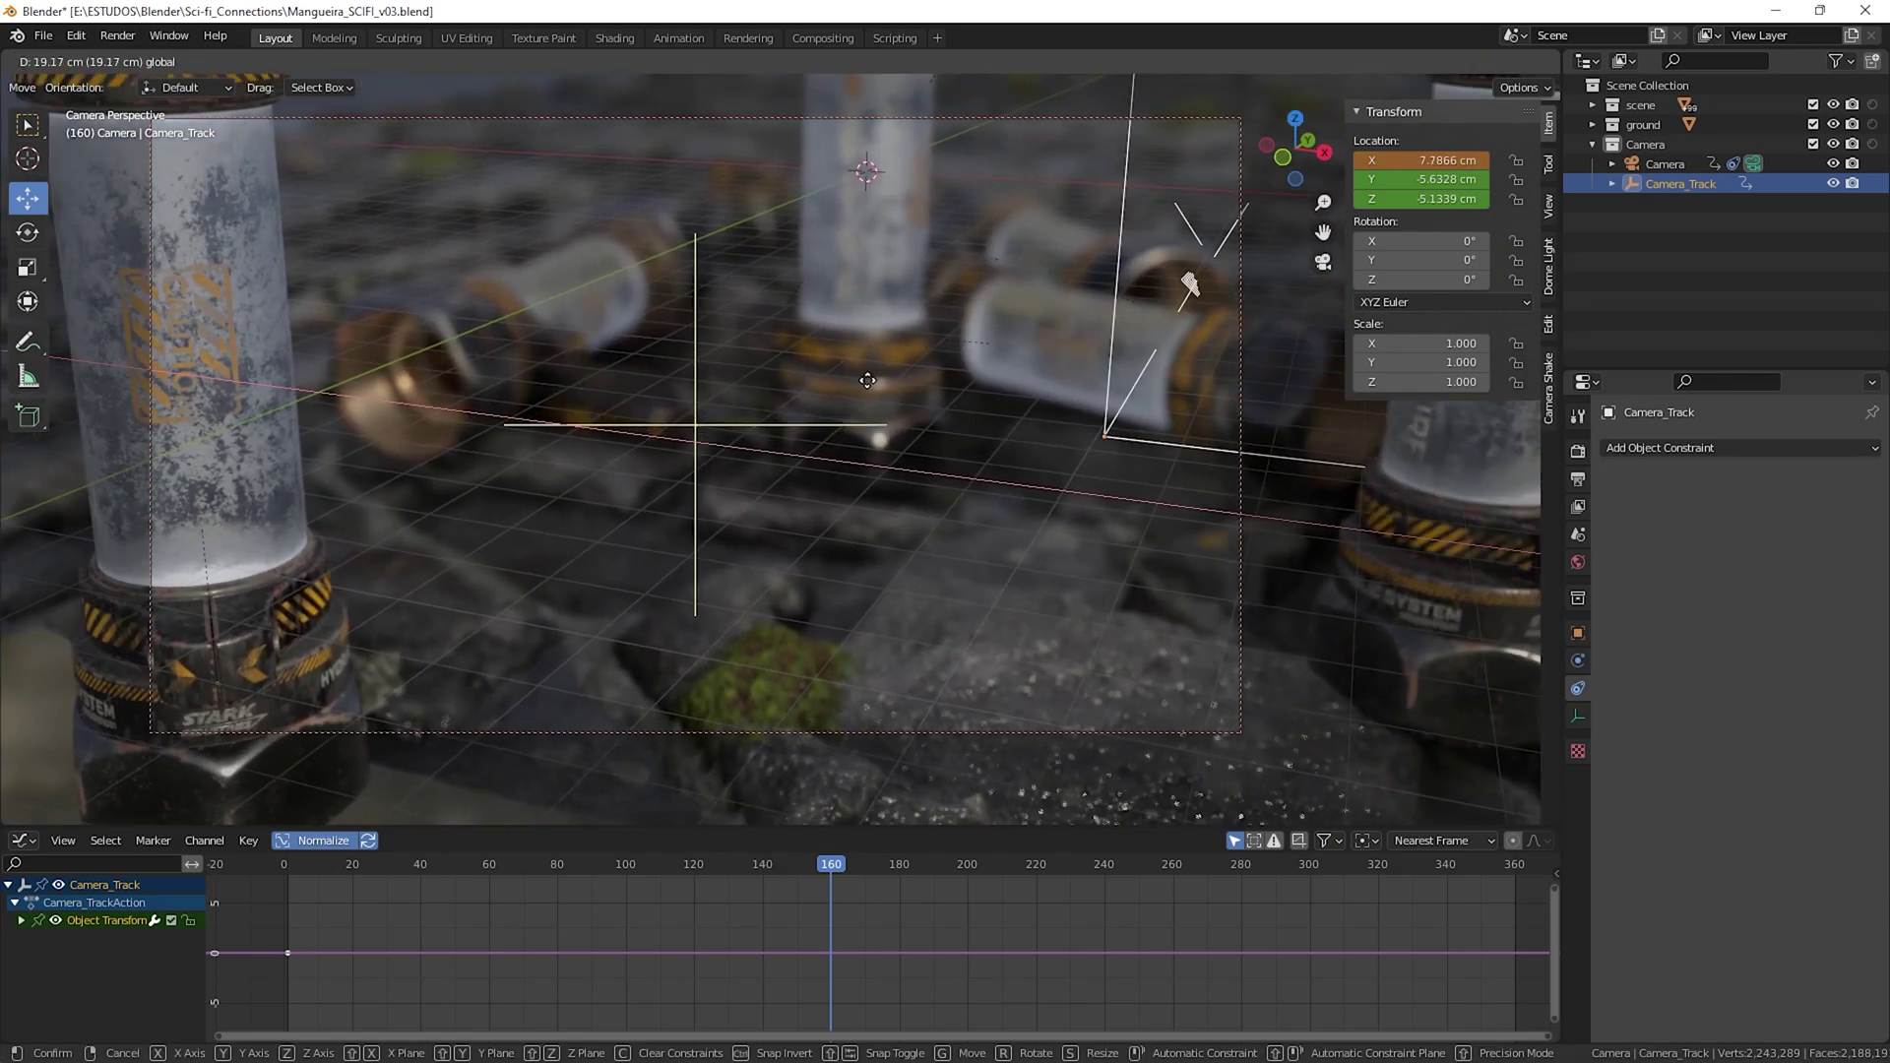
left_click(870, 378)
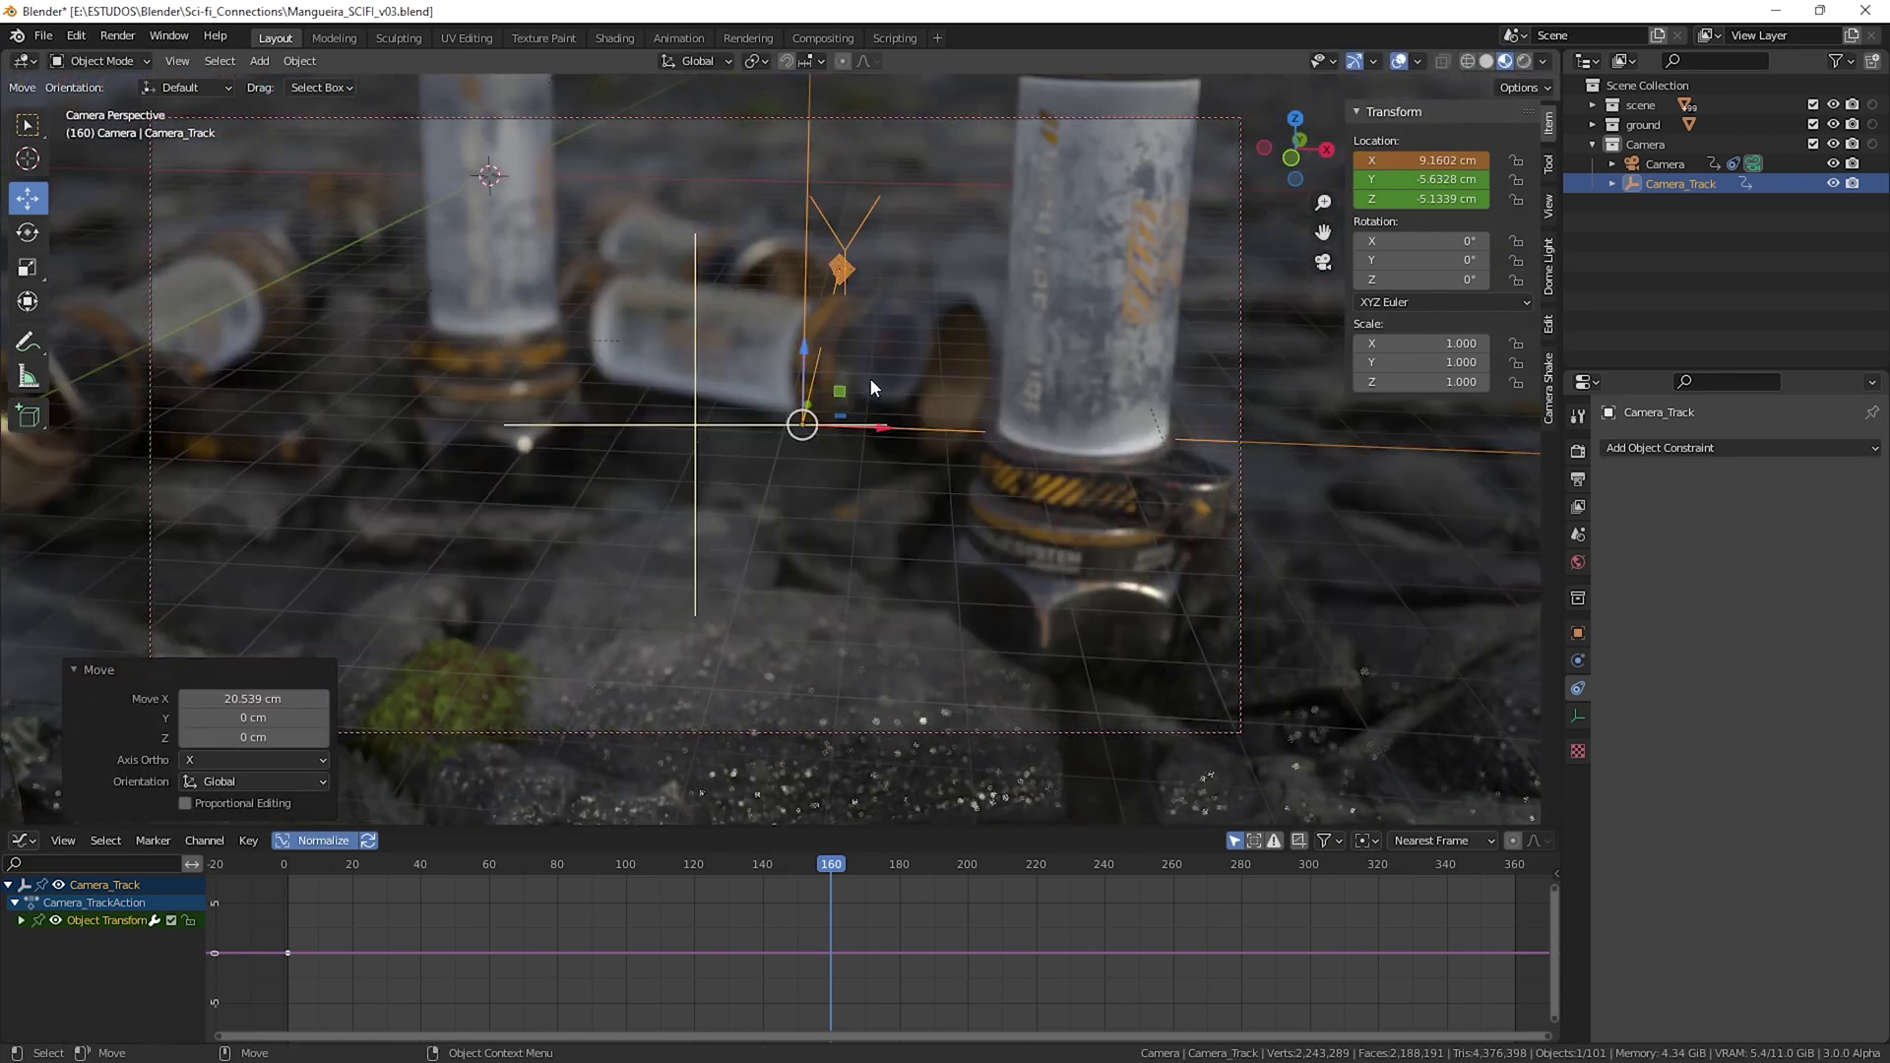
left_click_drag(876, 421, 782, 416)
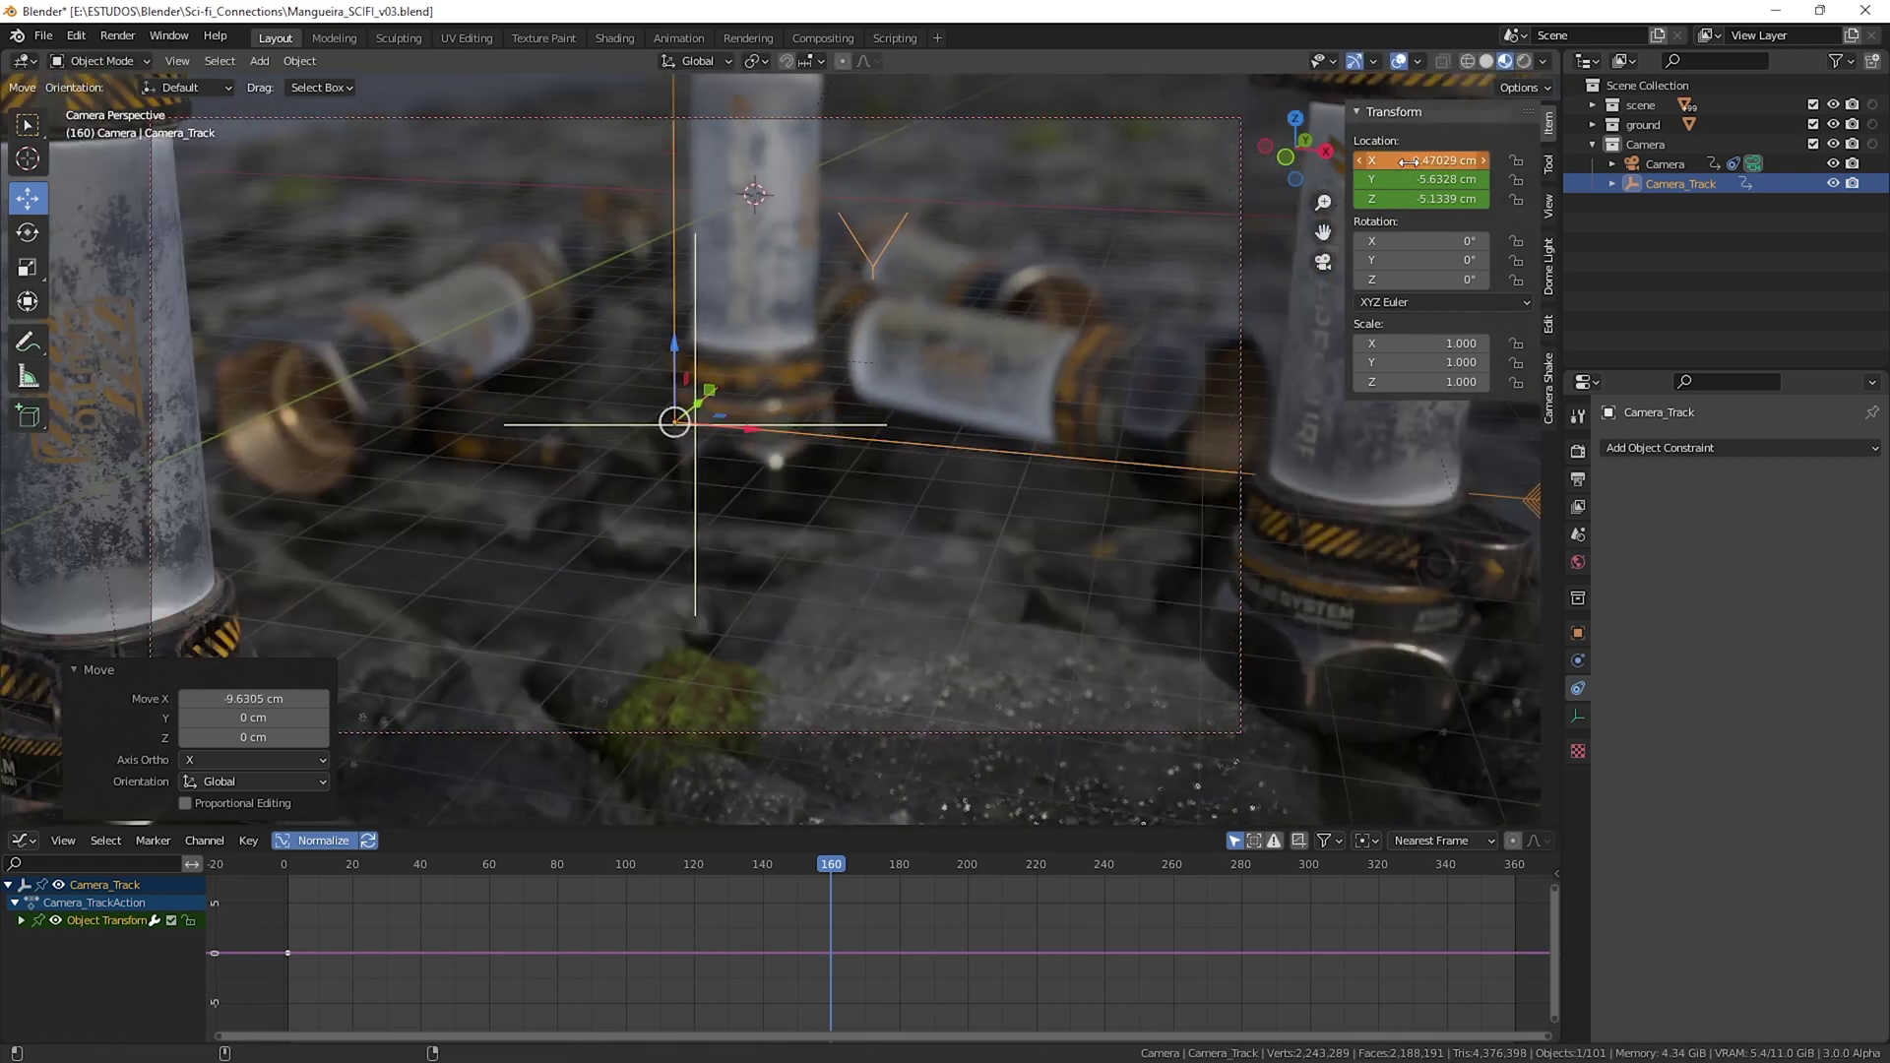
right_click(1418, 161)
left_click(1406, 159)
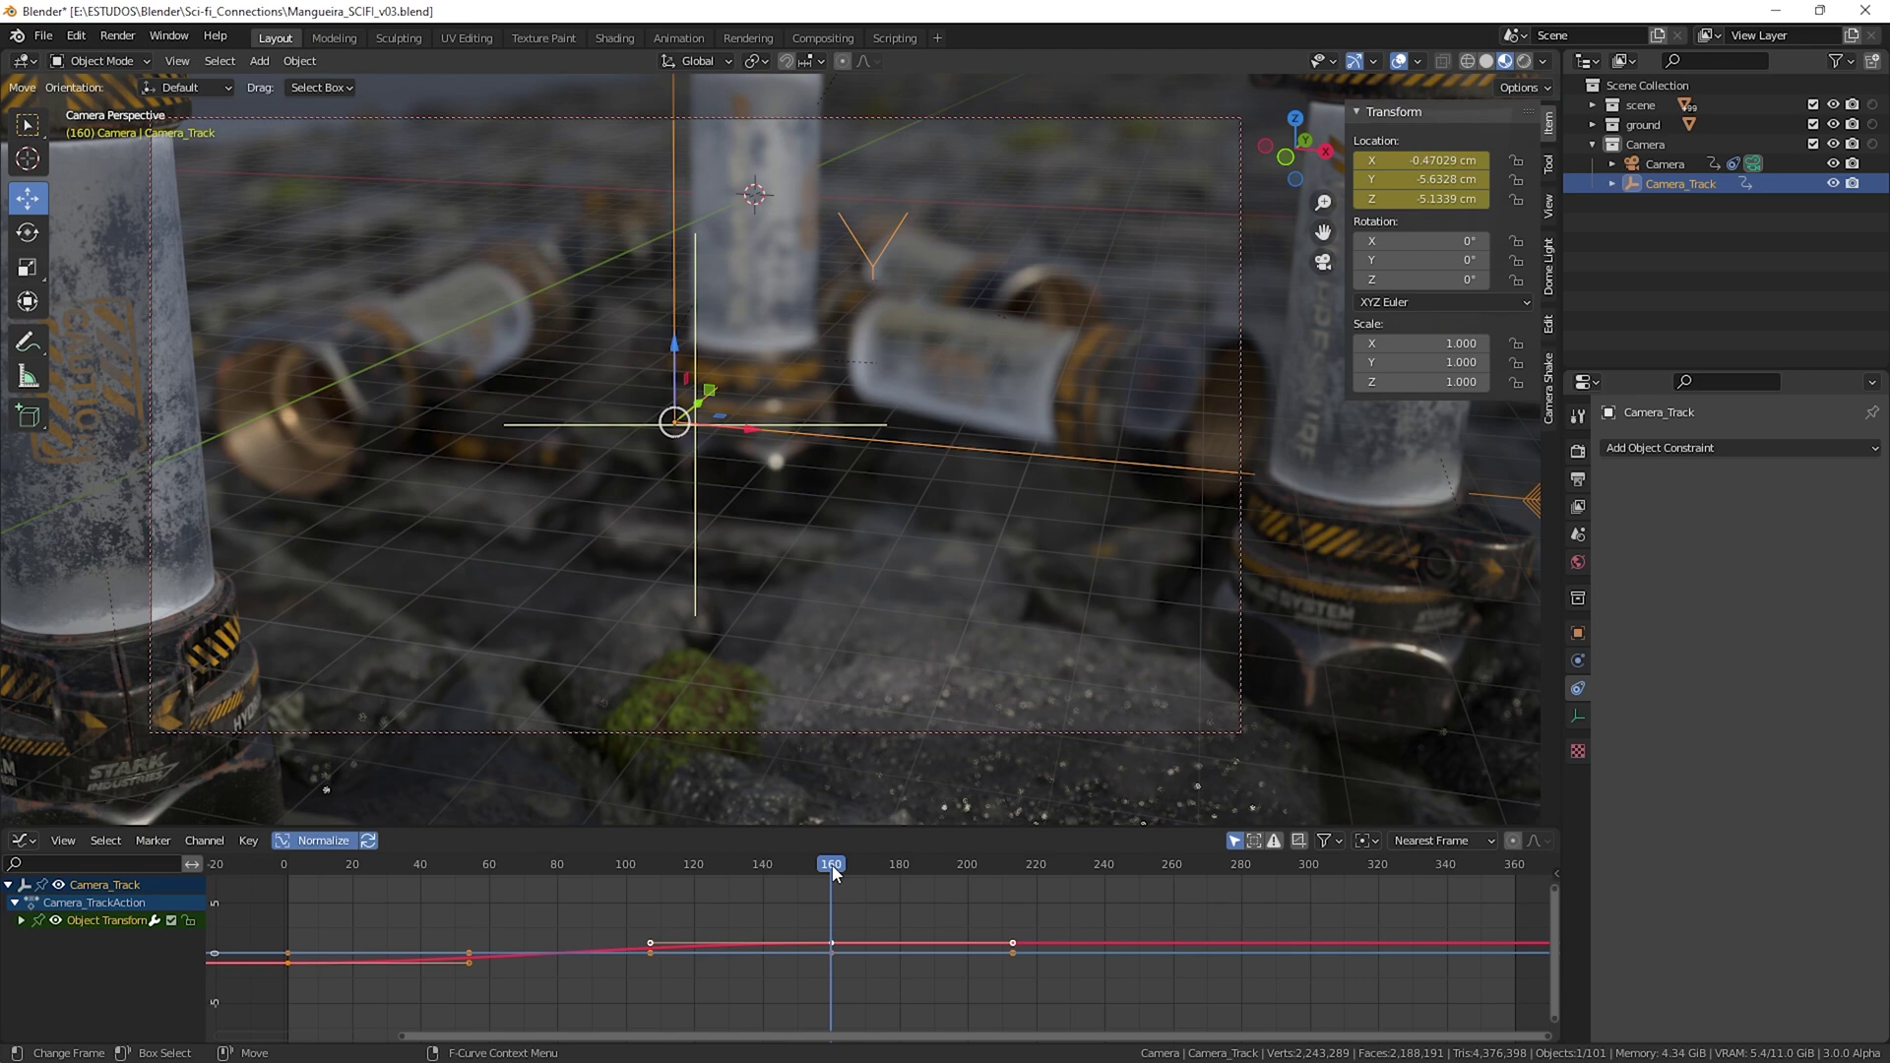
left_click_drag(813, 872, 1514, 894)
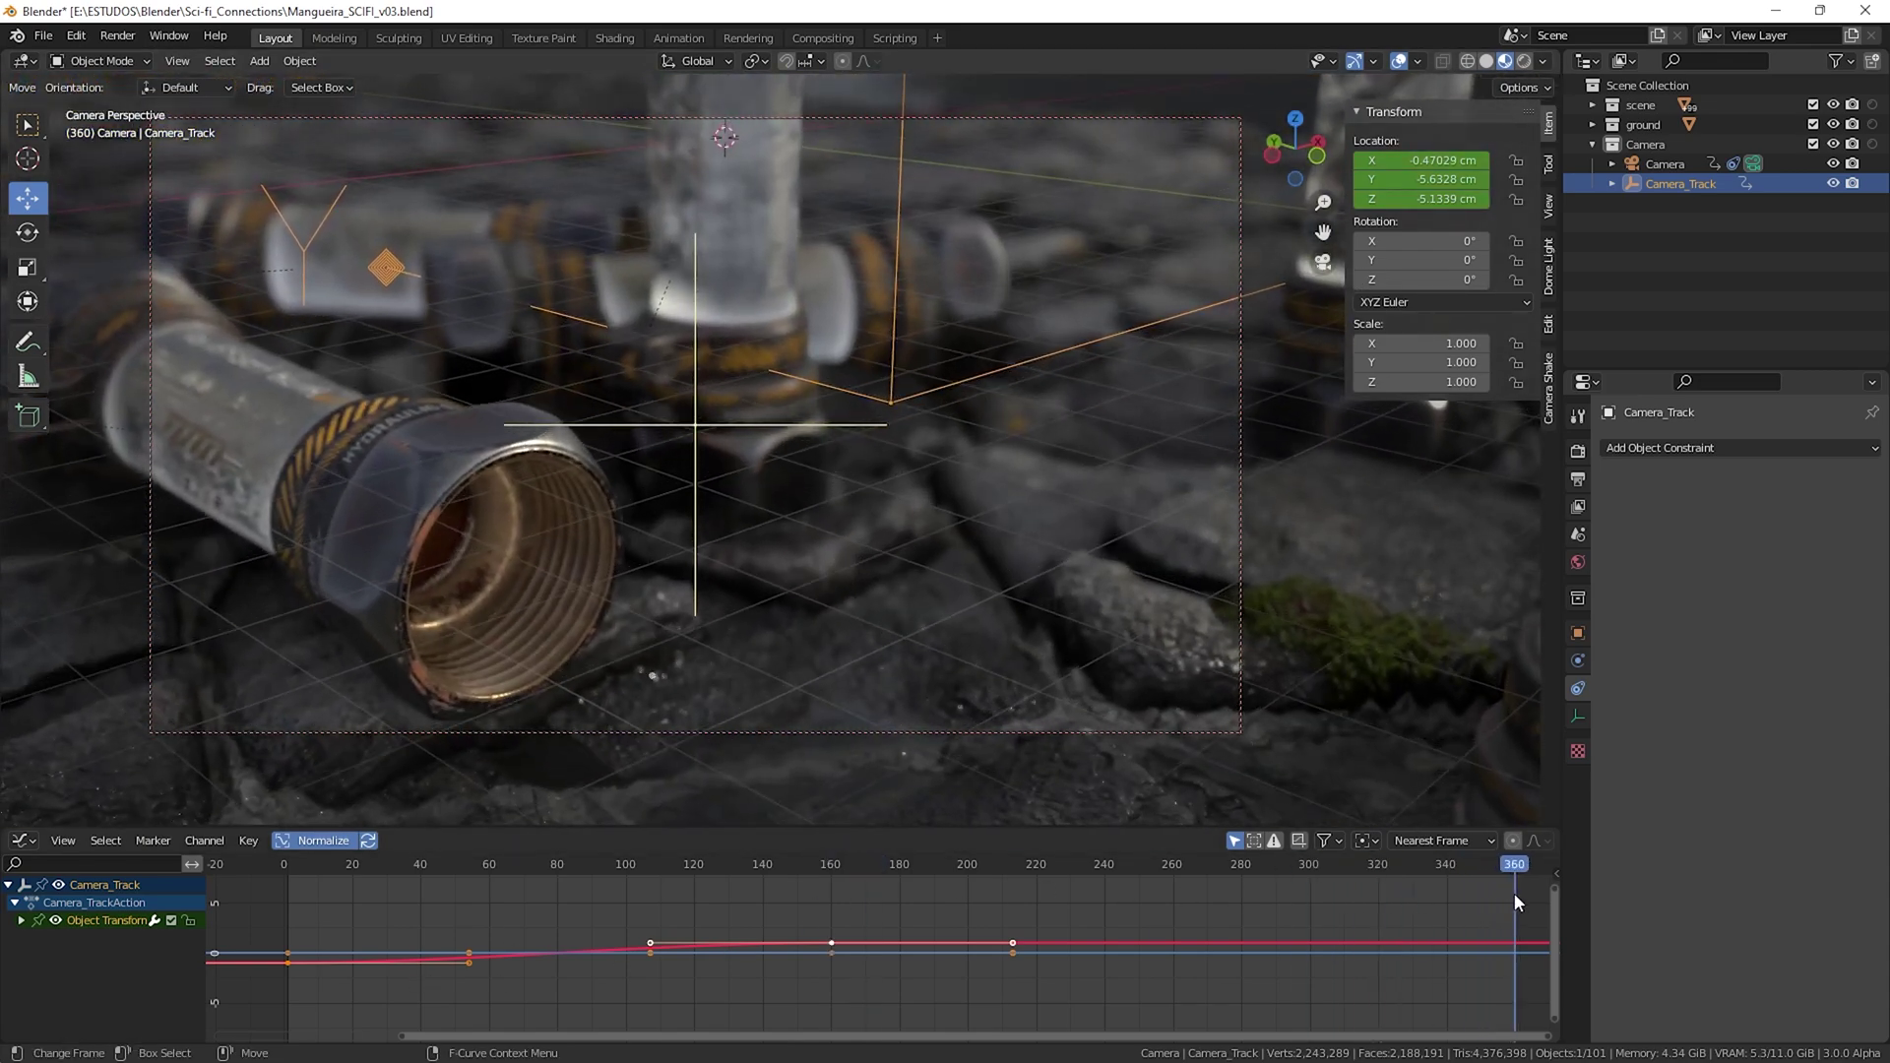
Step: Copy Camera_Track's starting keyframes to the end frame and play the animation from the start
left_click_drag(339, 907, 277, 973)
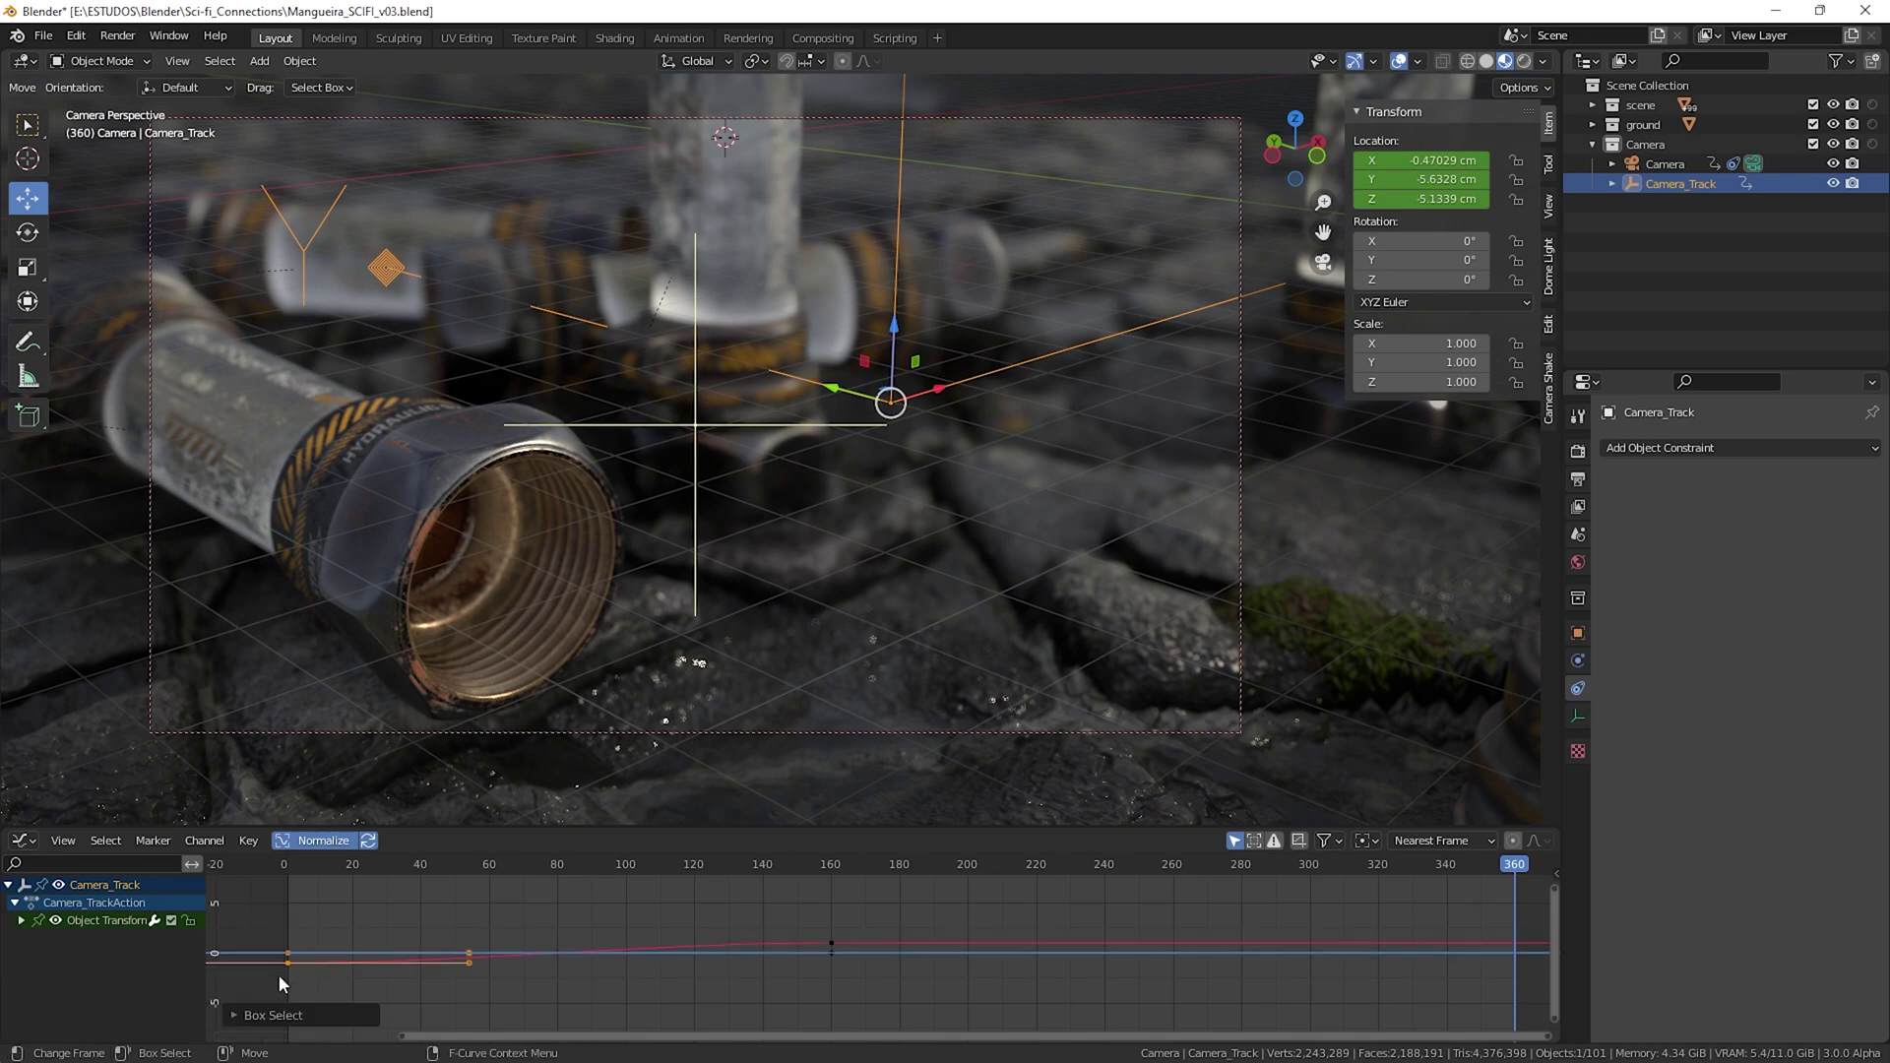
key("ctrl+c")
key("ctrl+v")
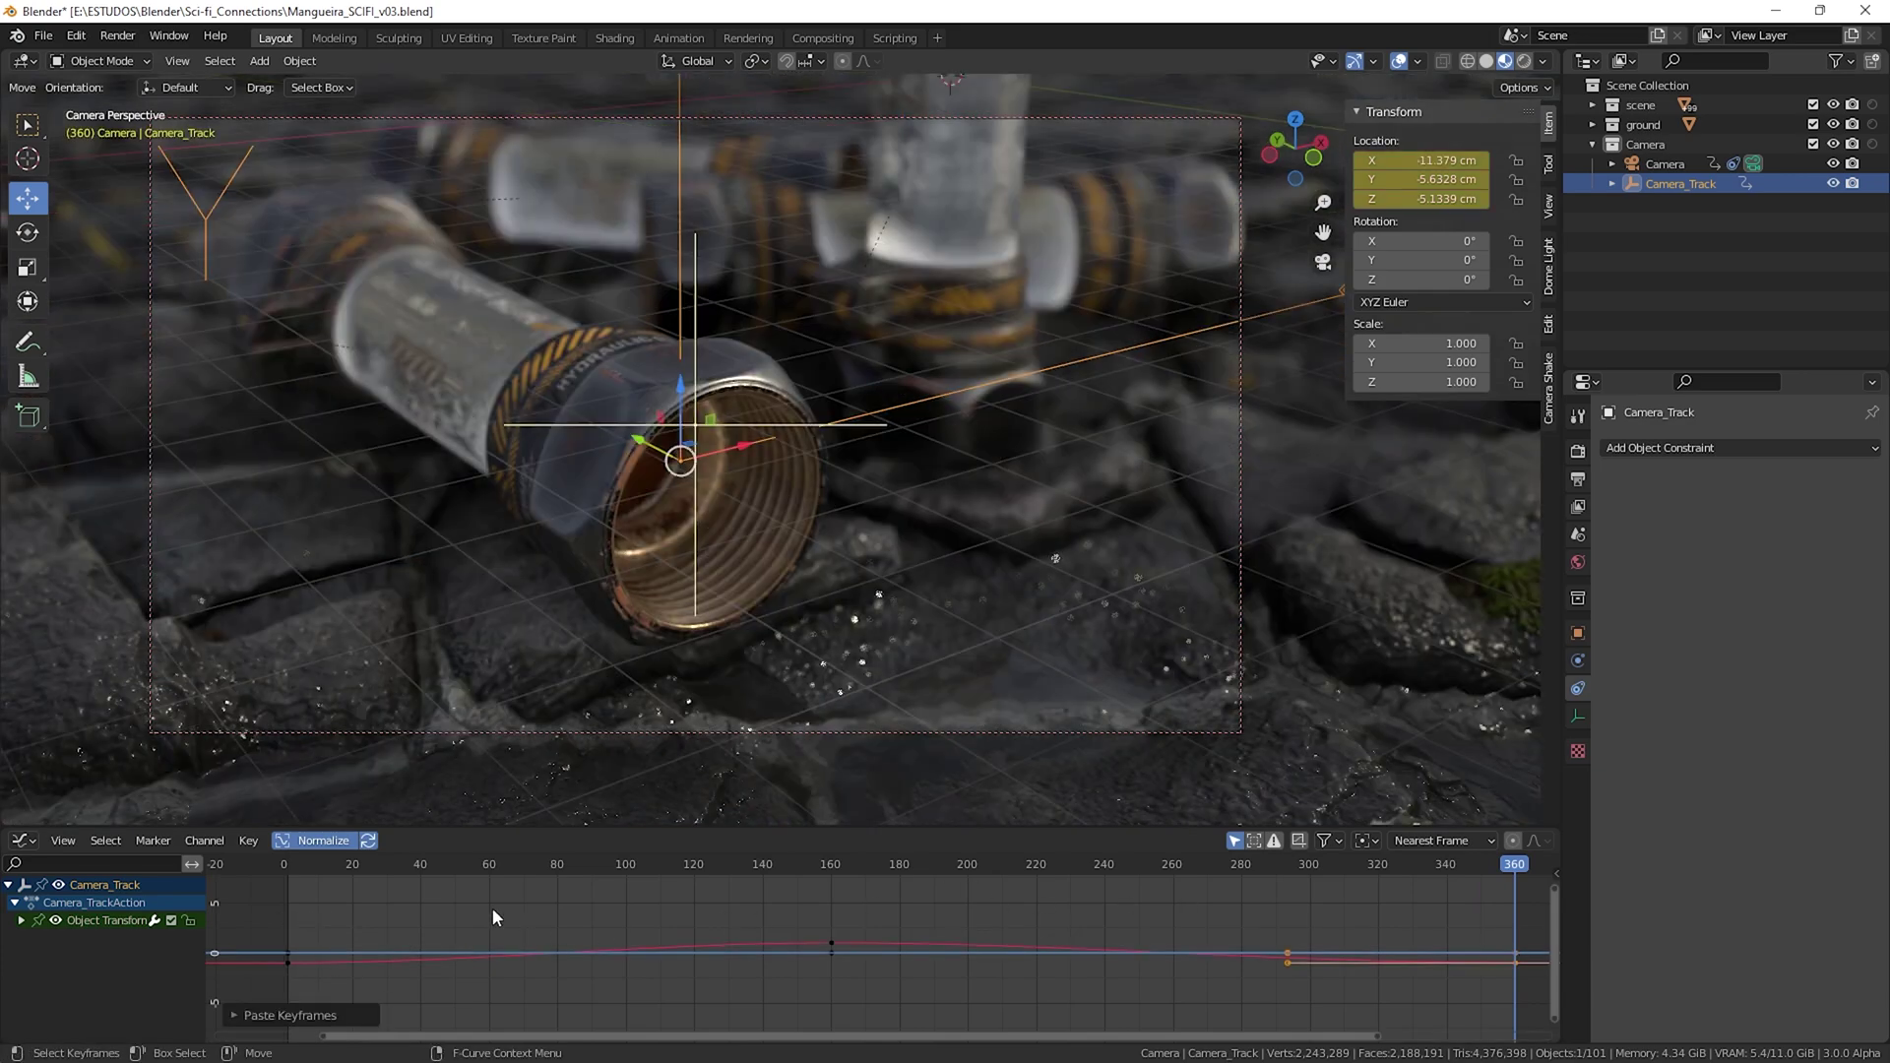
key("ctrl+z")
left_click(289, 864)
key("space")
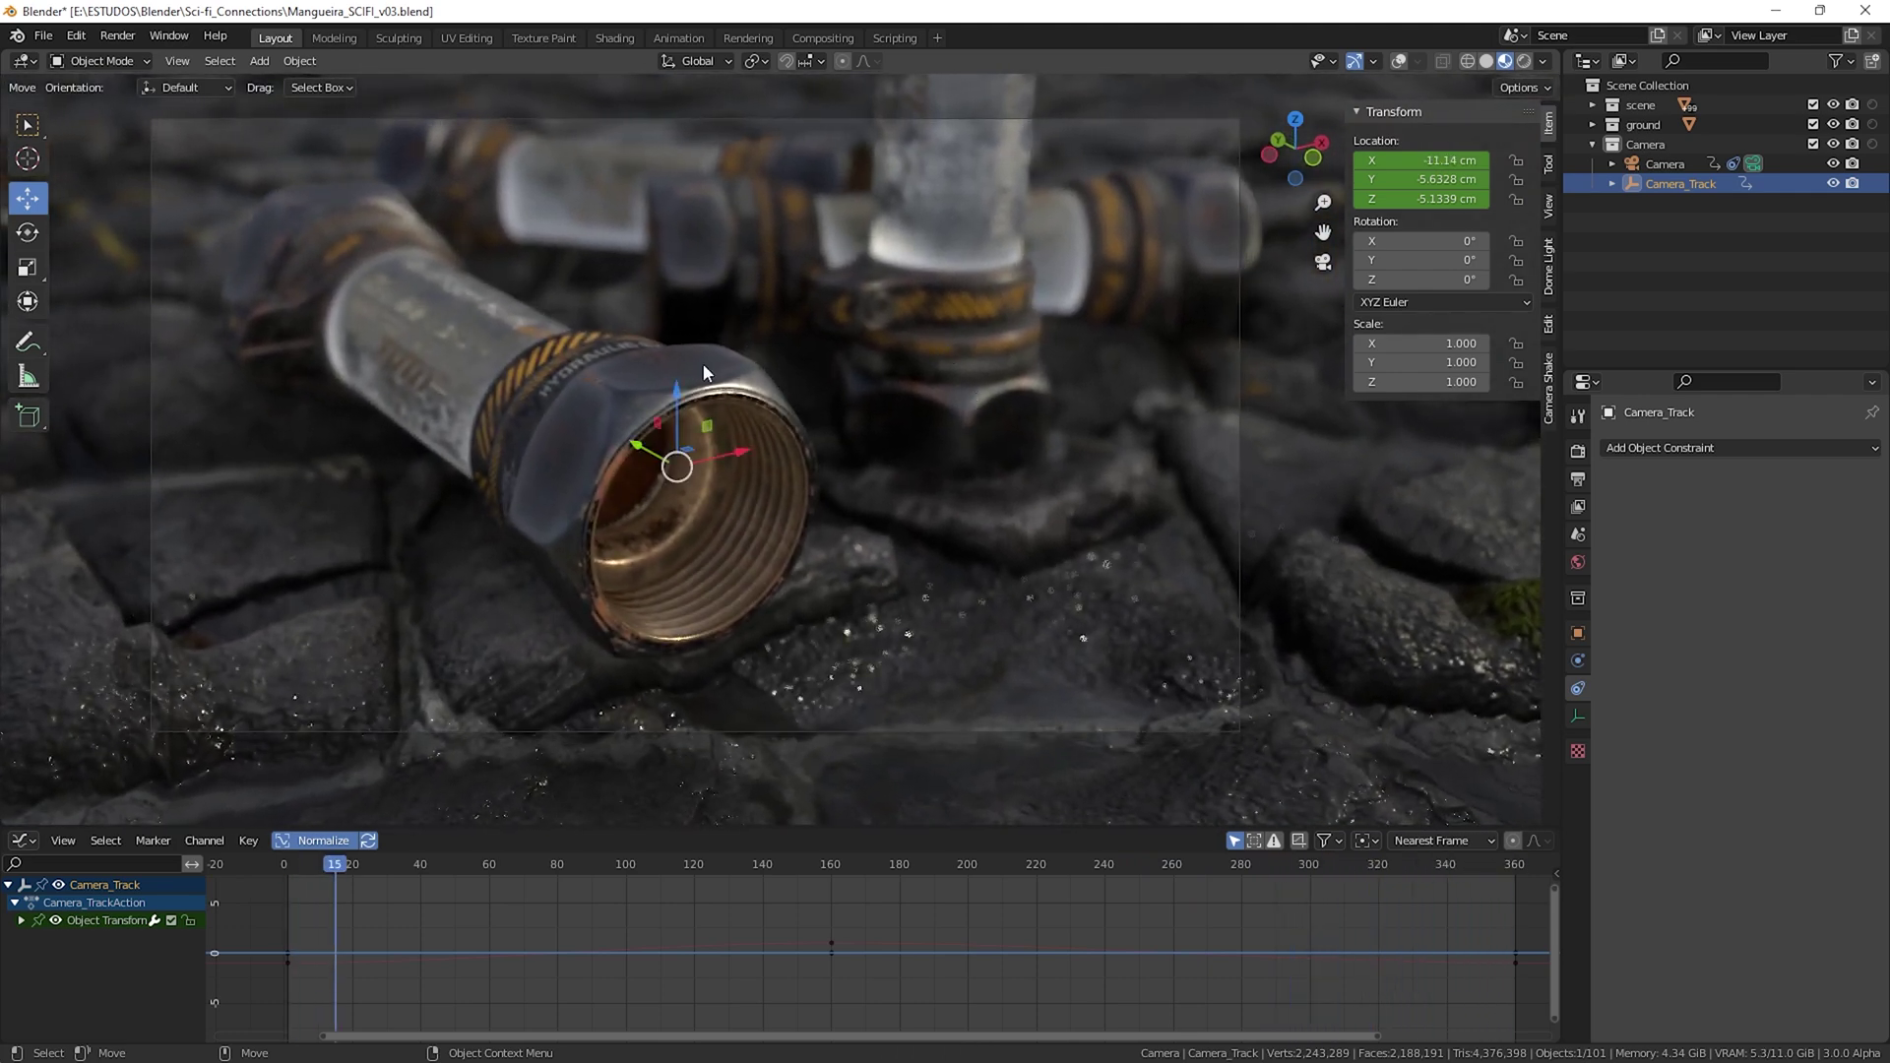
Step: Around frame 157, nudge the Camera's Y location to about -31 cm and replace its keyframe
left_click_drag(624, 866, 820, 866)
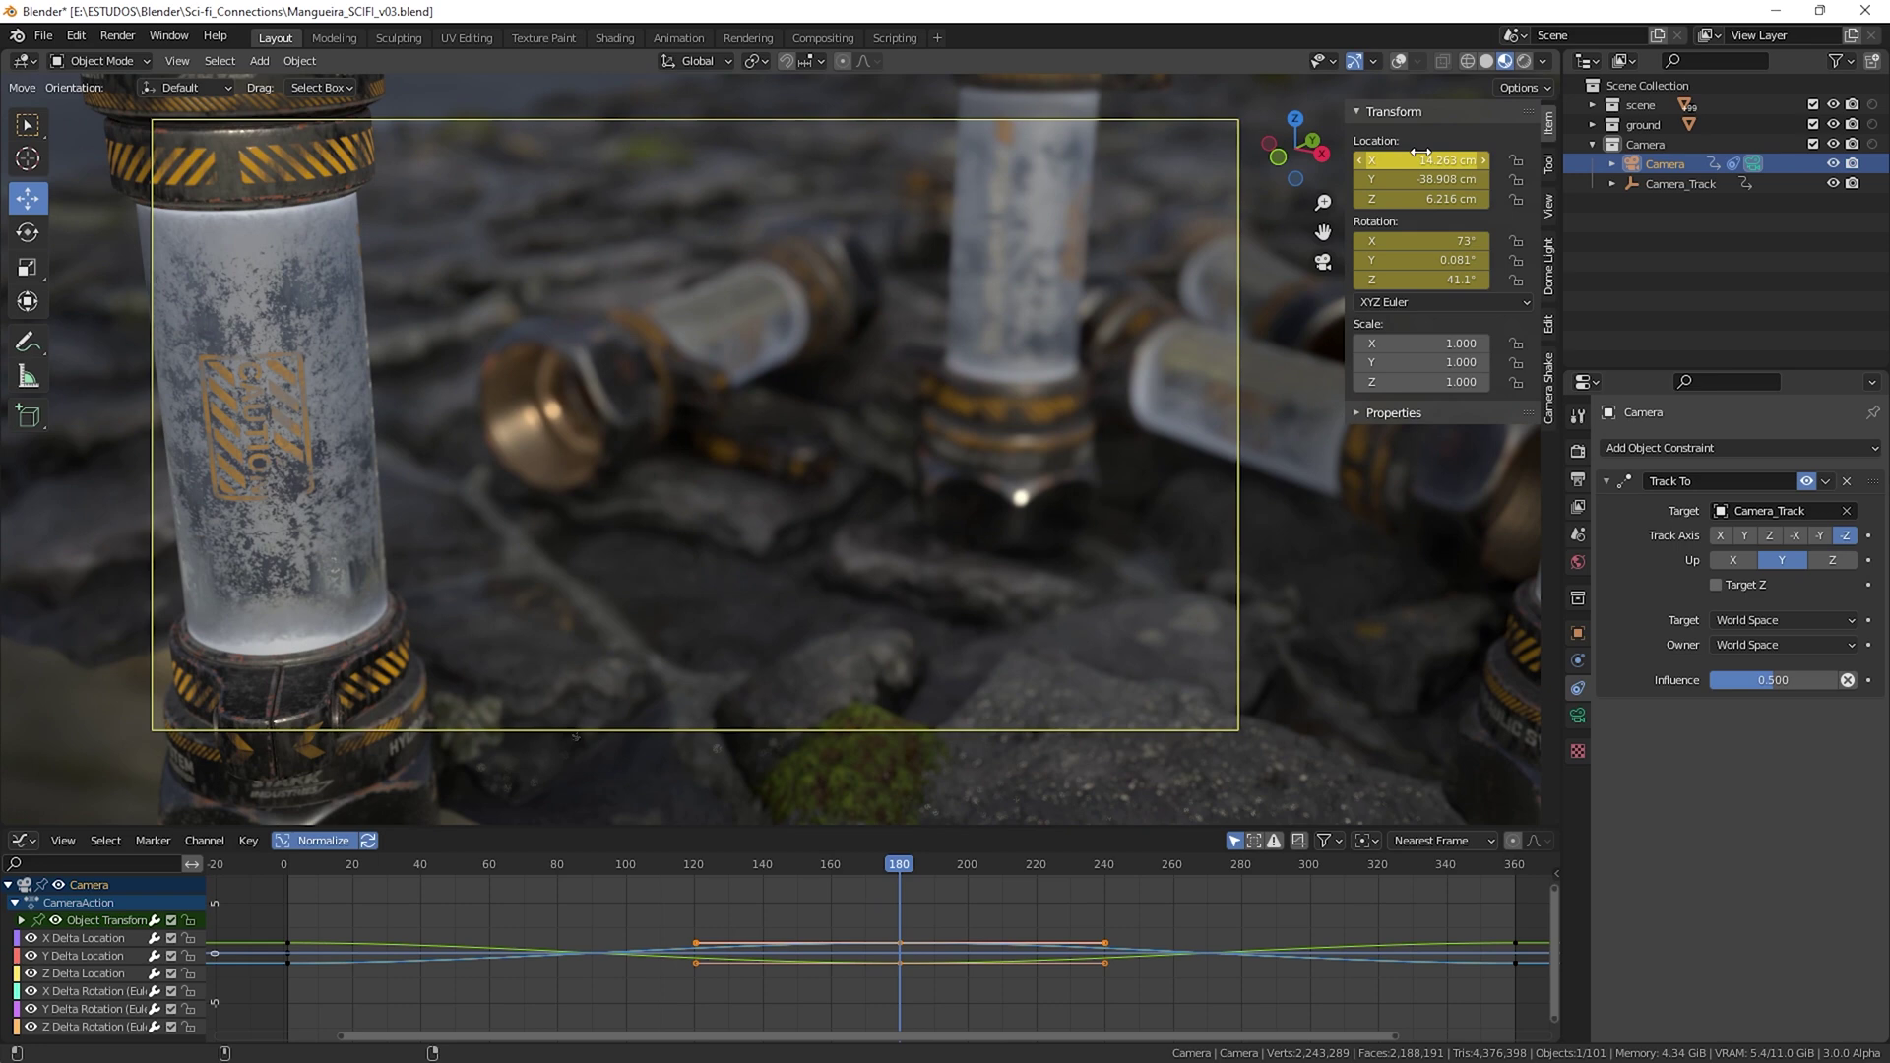
left_click_drag(1437, 178, 1506, 178)
right_click(1414, 180)
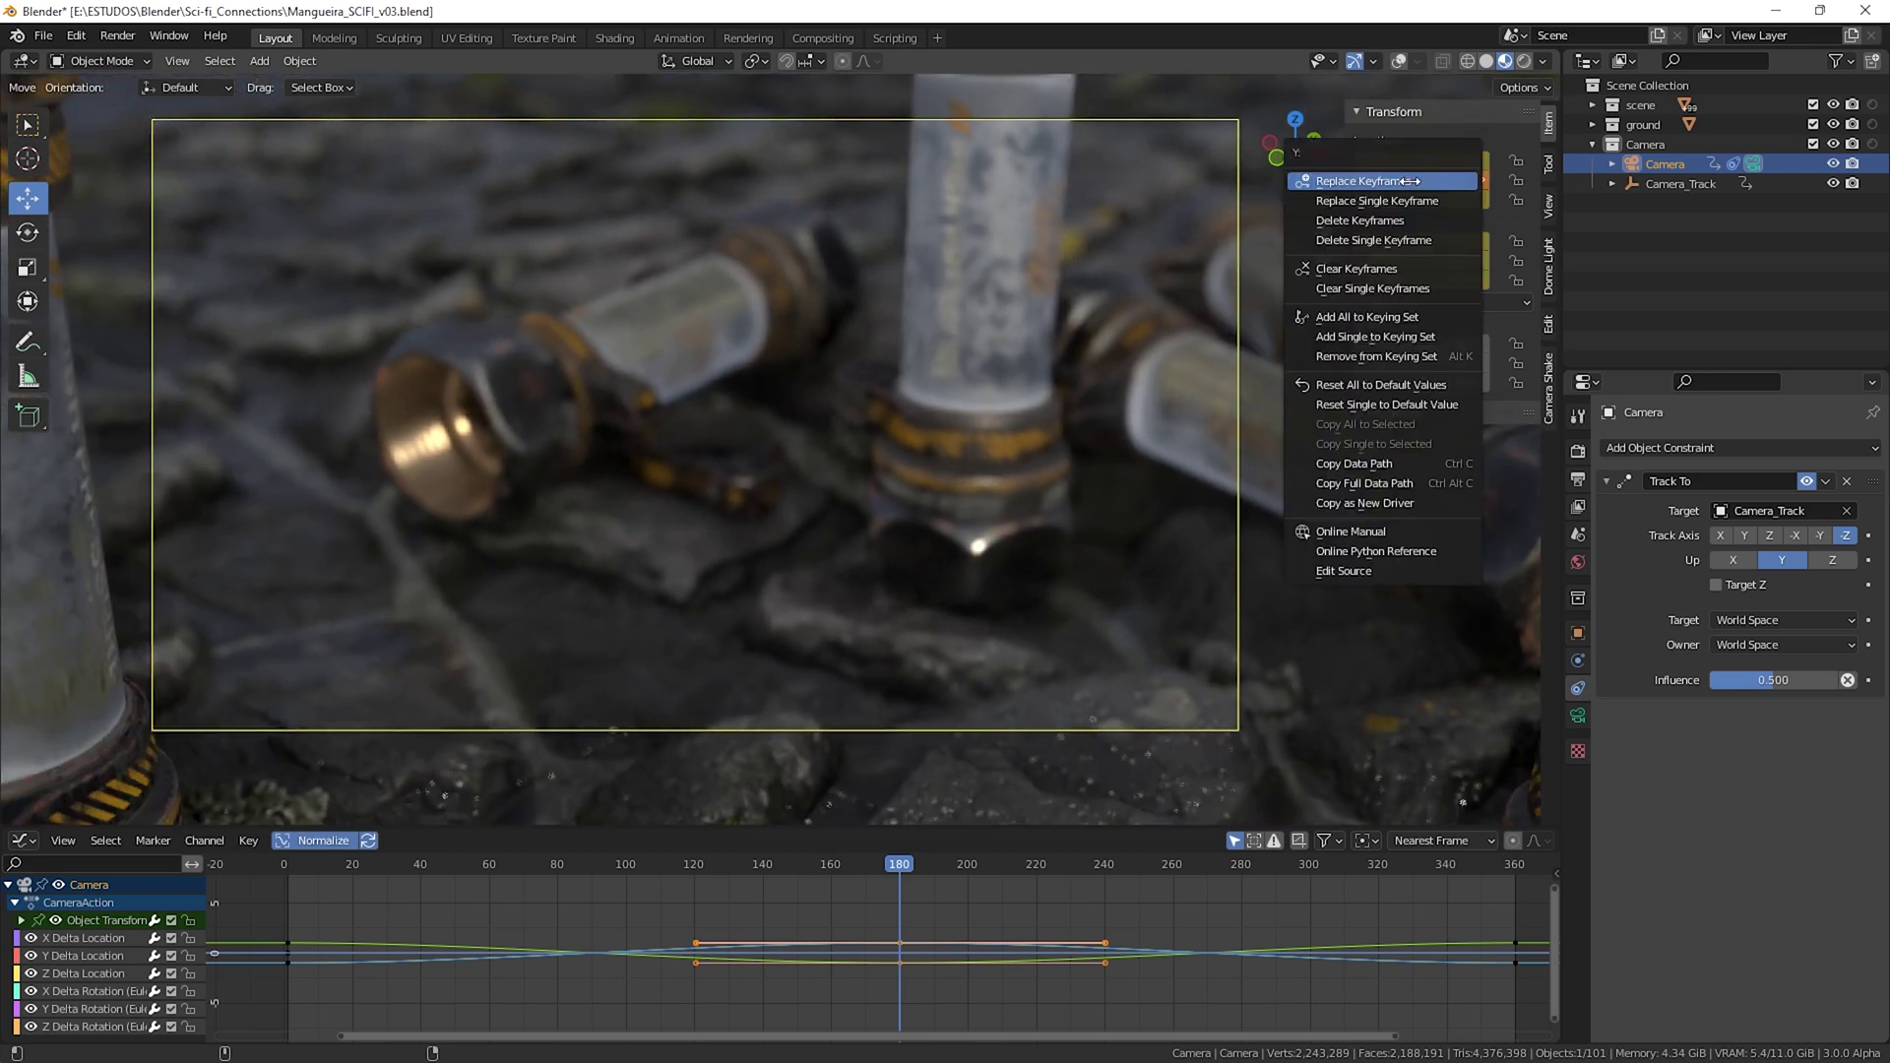
left_click(1415, 181)
Step: Play back the animation, then save the scene as Mangueira_SCIFI_v03.blend
left_click_drag(901, 866, 288, 890)
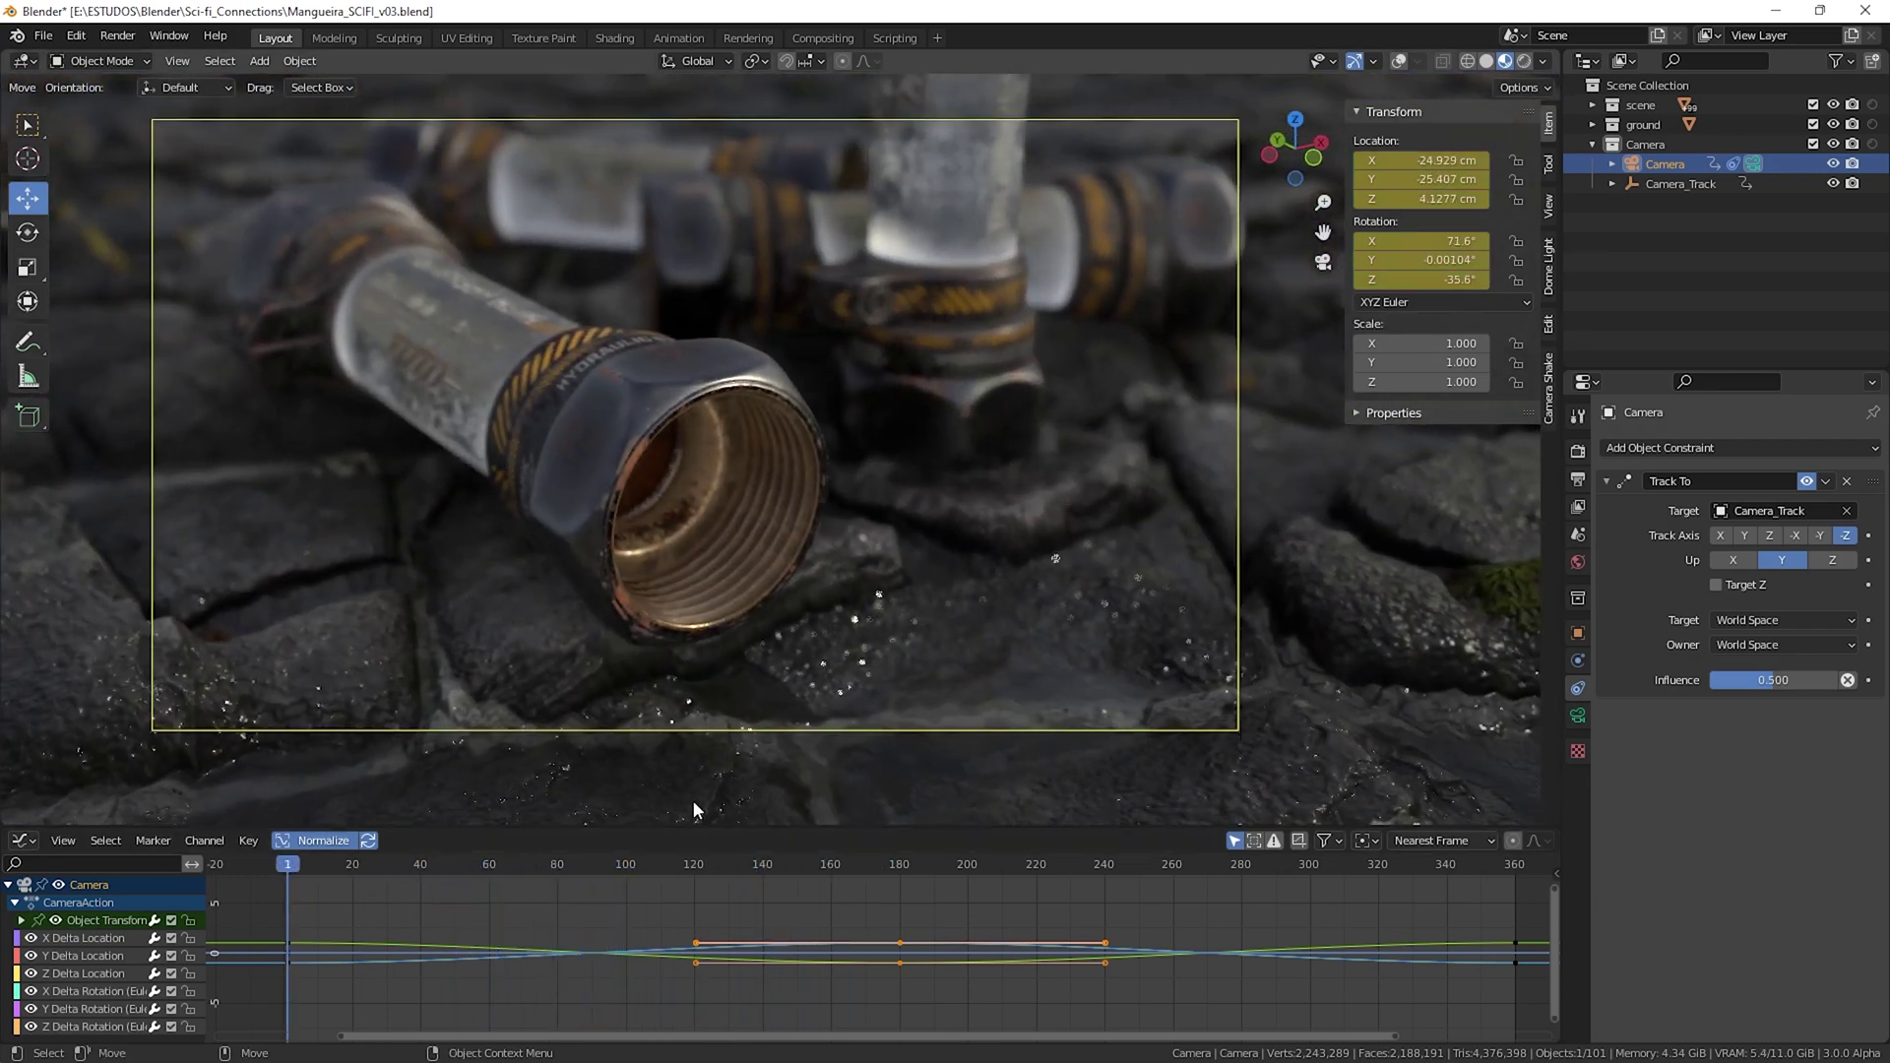
key("space")
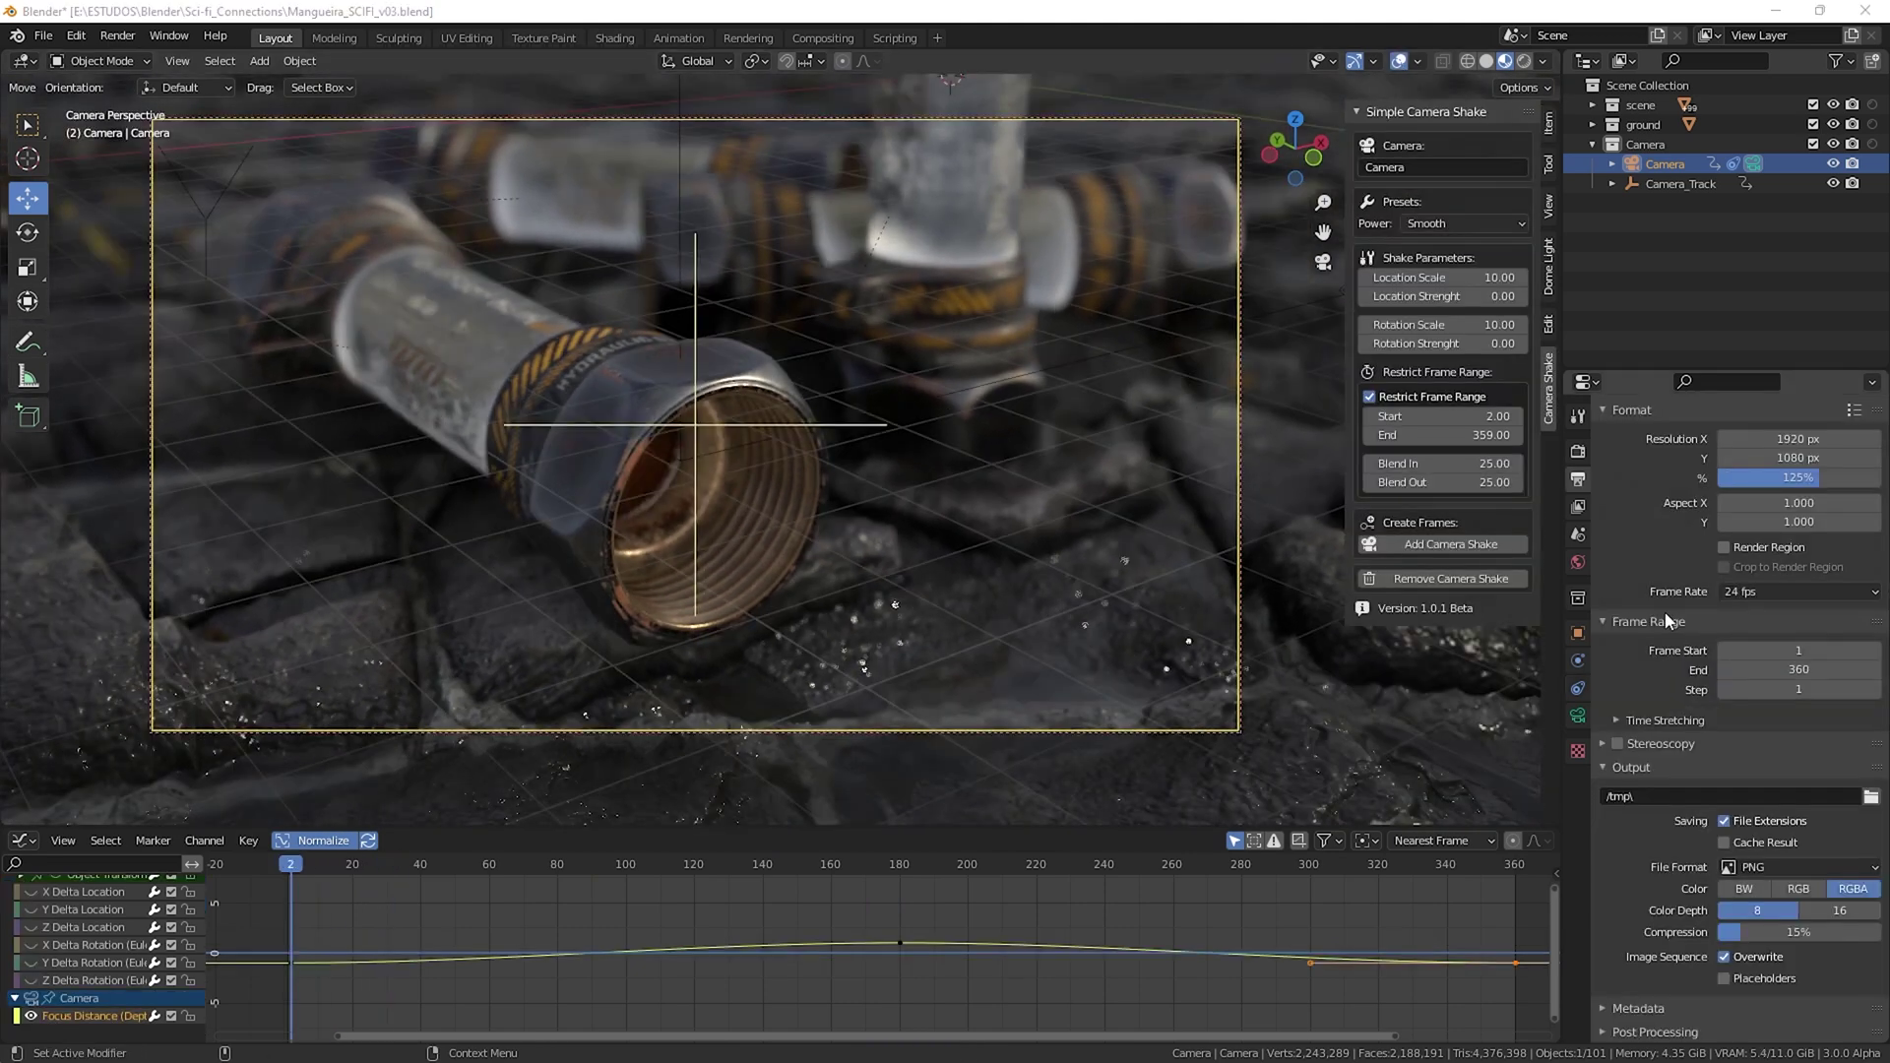
left_click(118, 35)
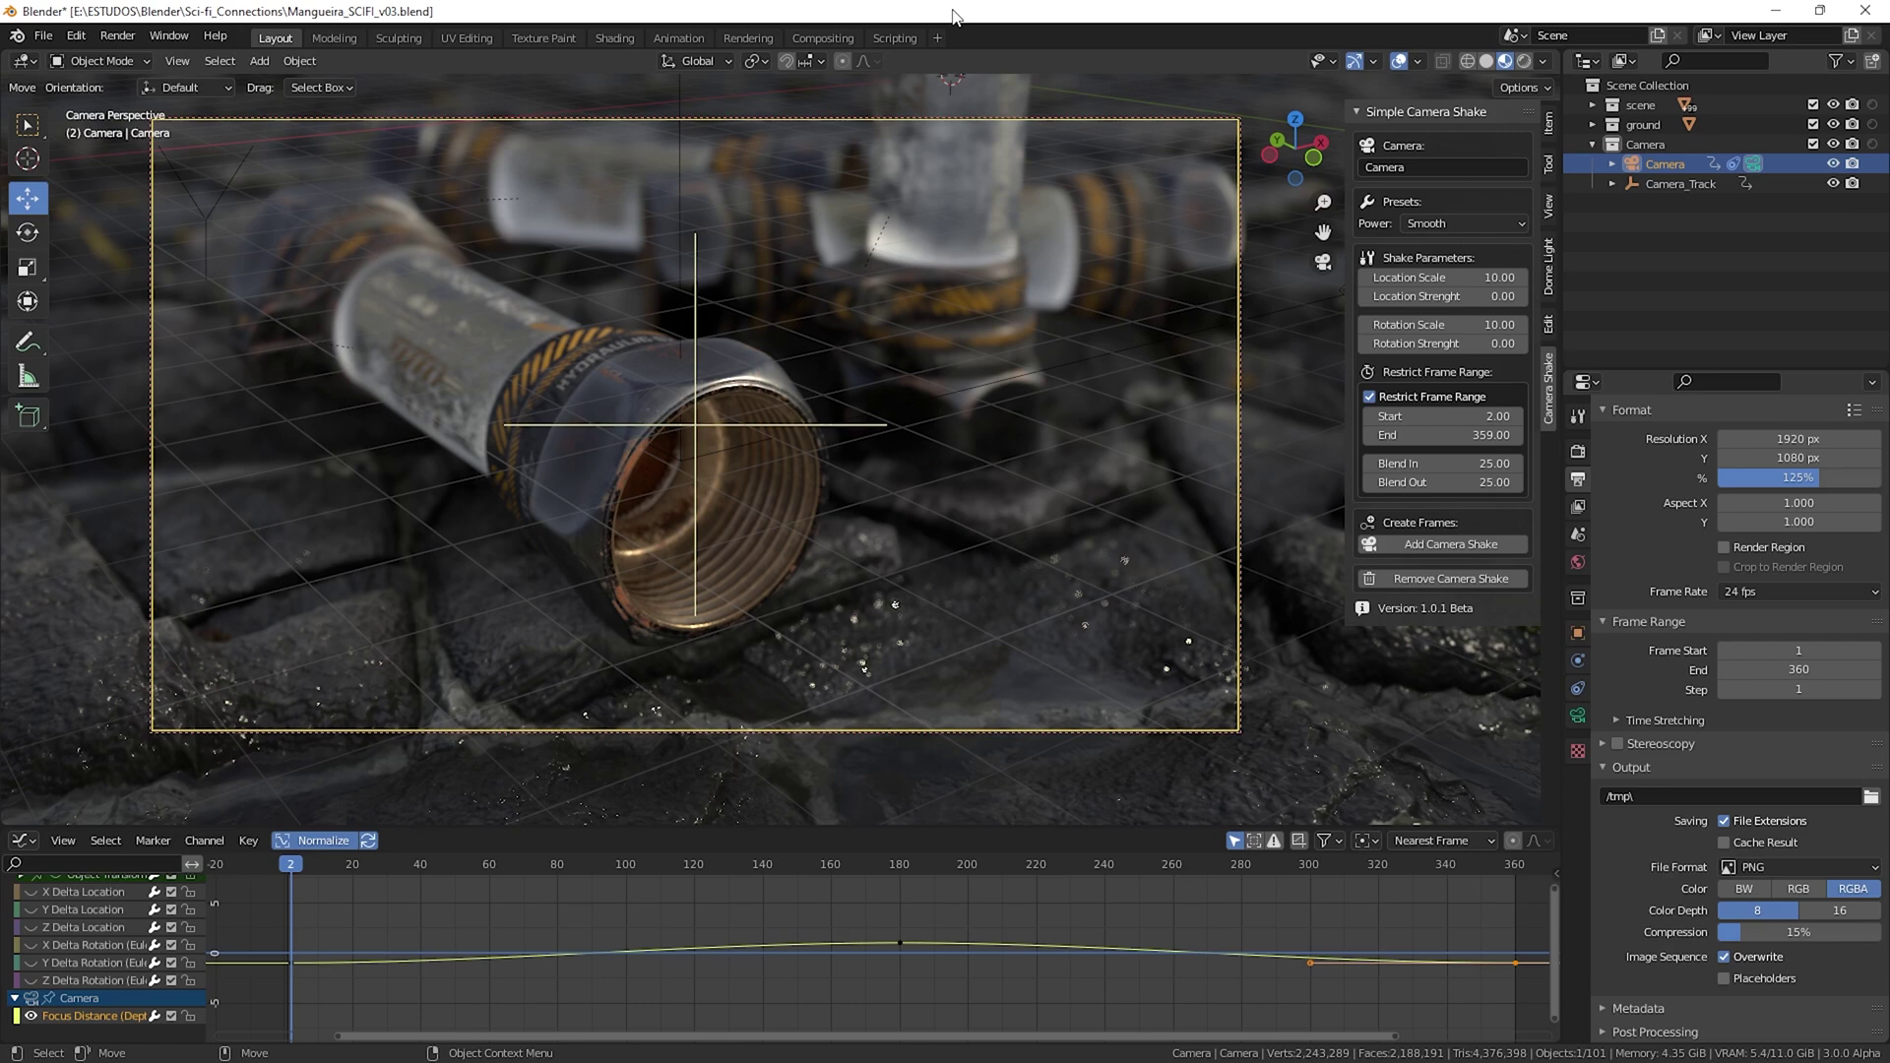
left_click(44, 36)
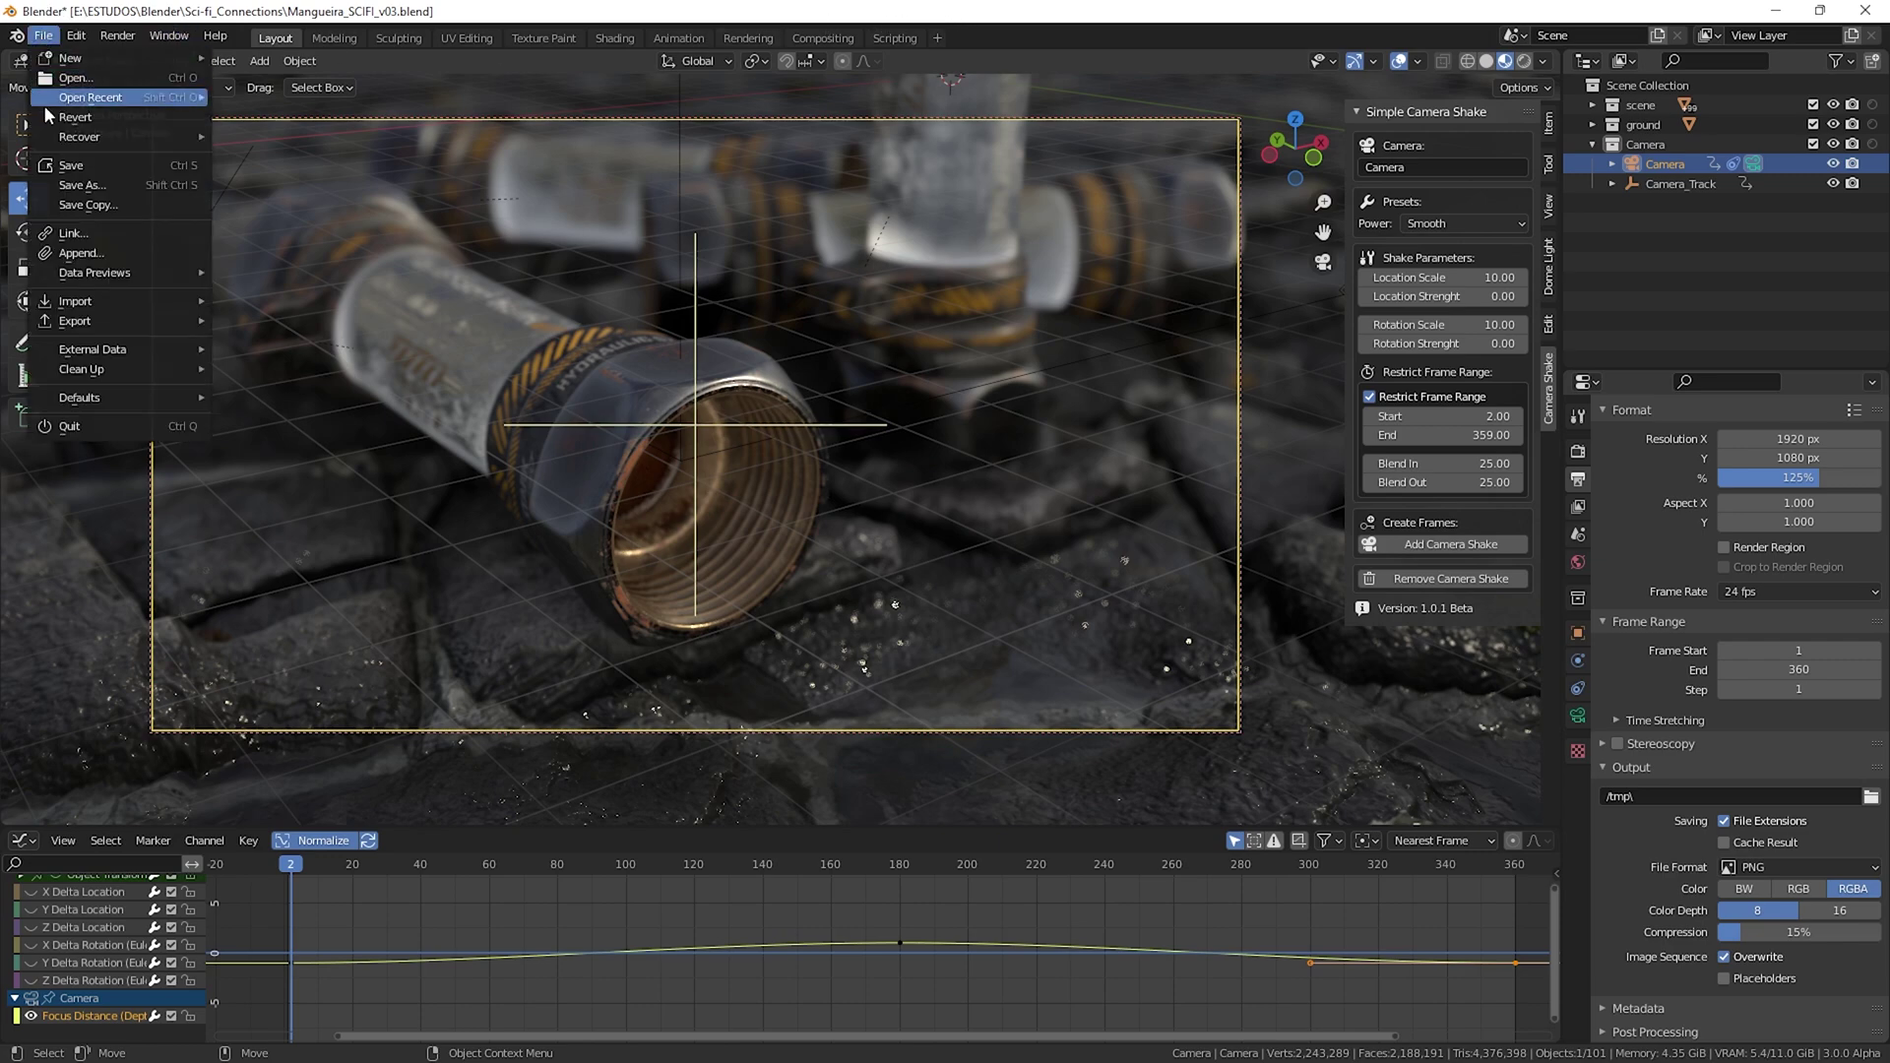
left_click(66, 167)
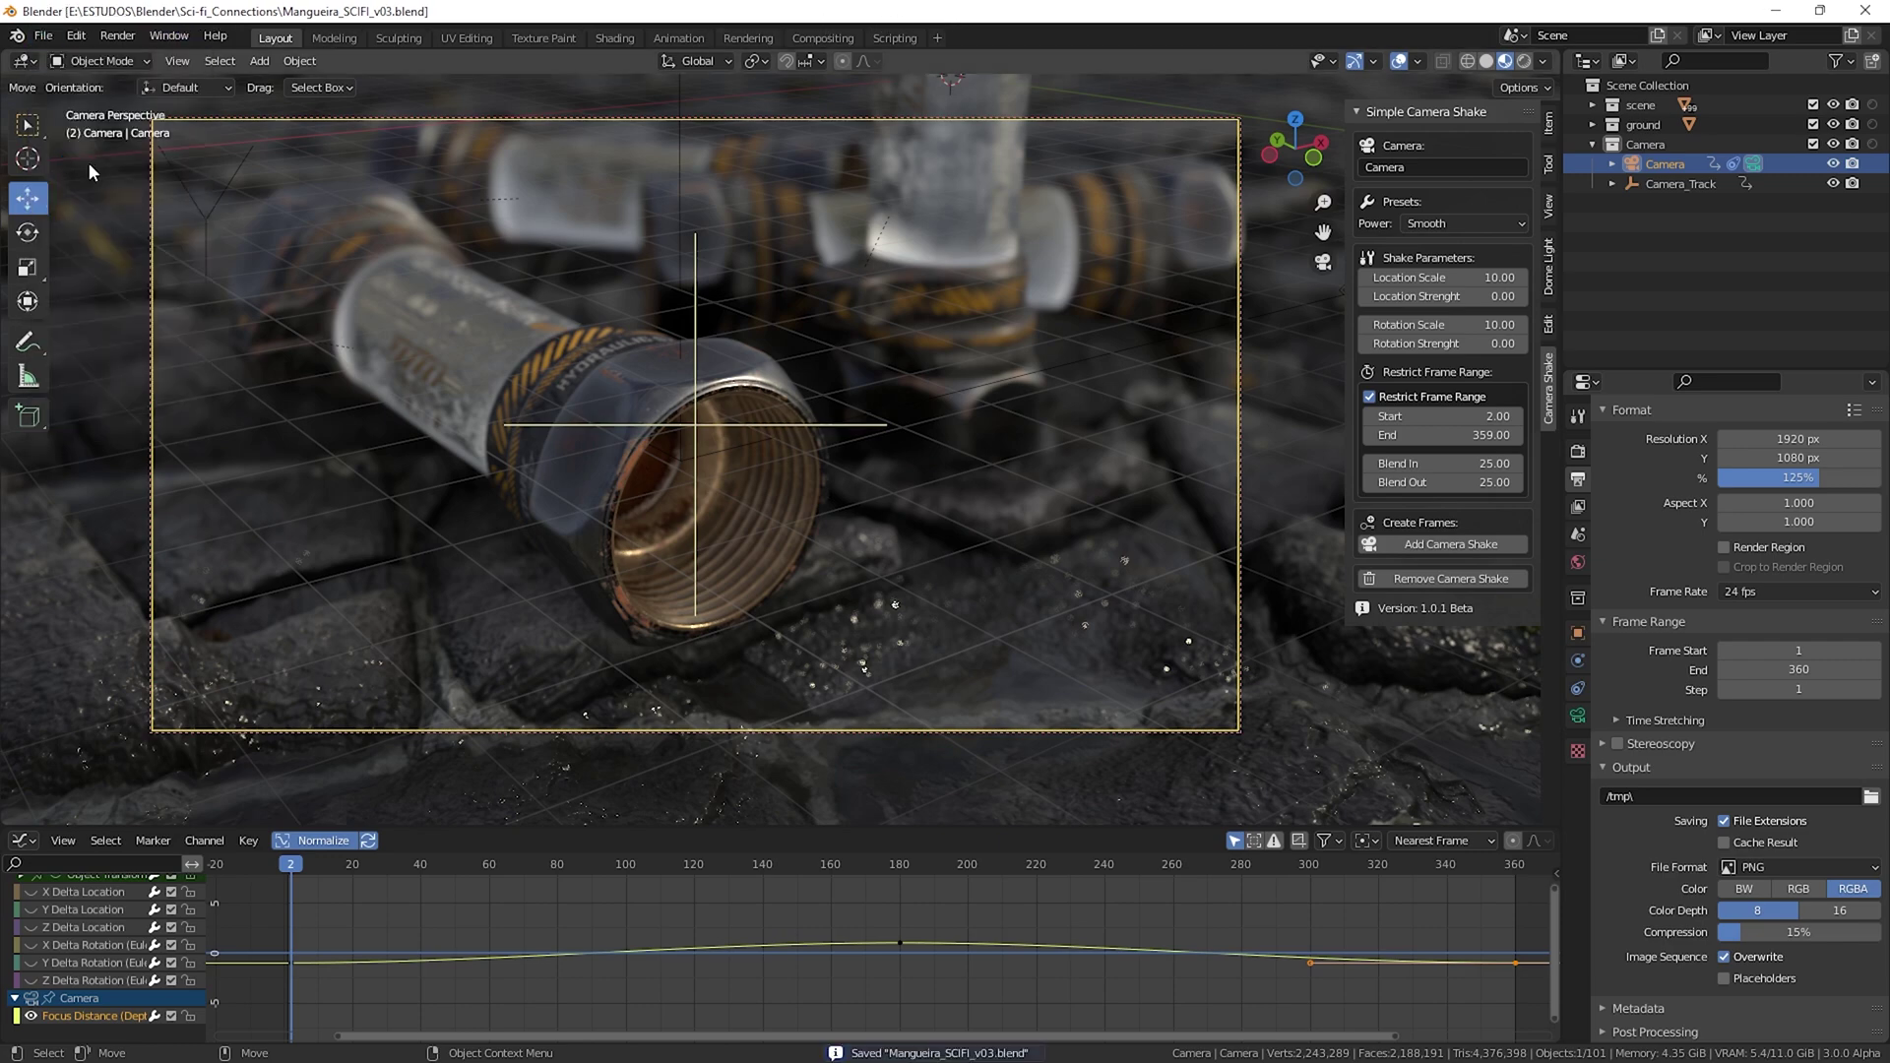
Step: Minimize Blender, launch Batch Render Creator and dismiss its license notice
left_click(1777, 13)
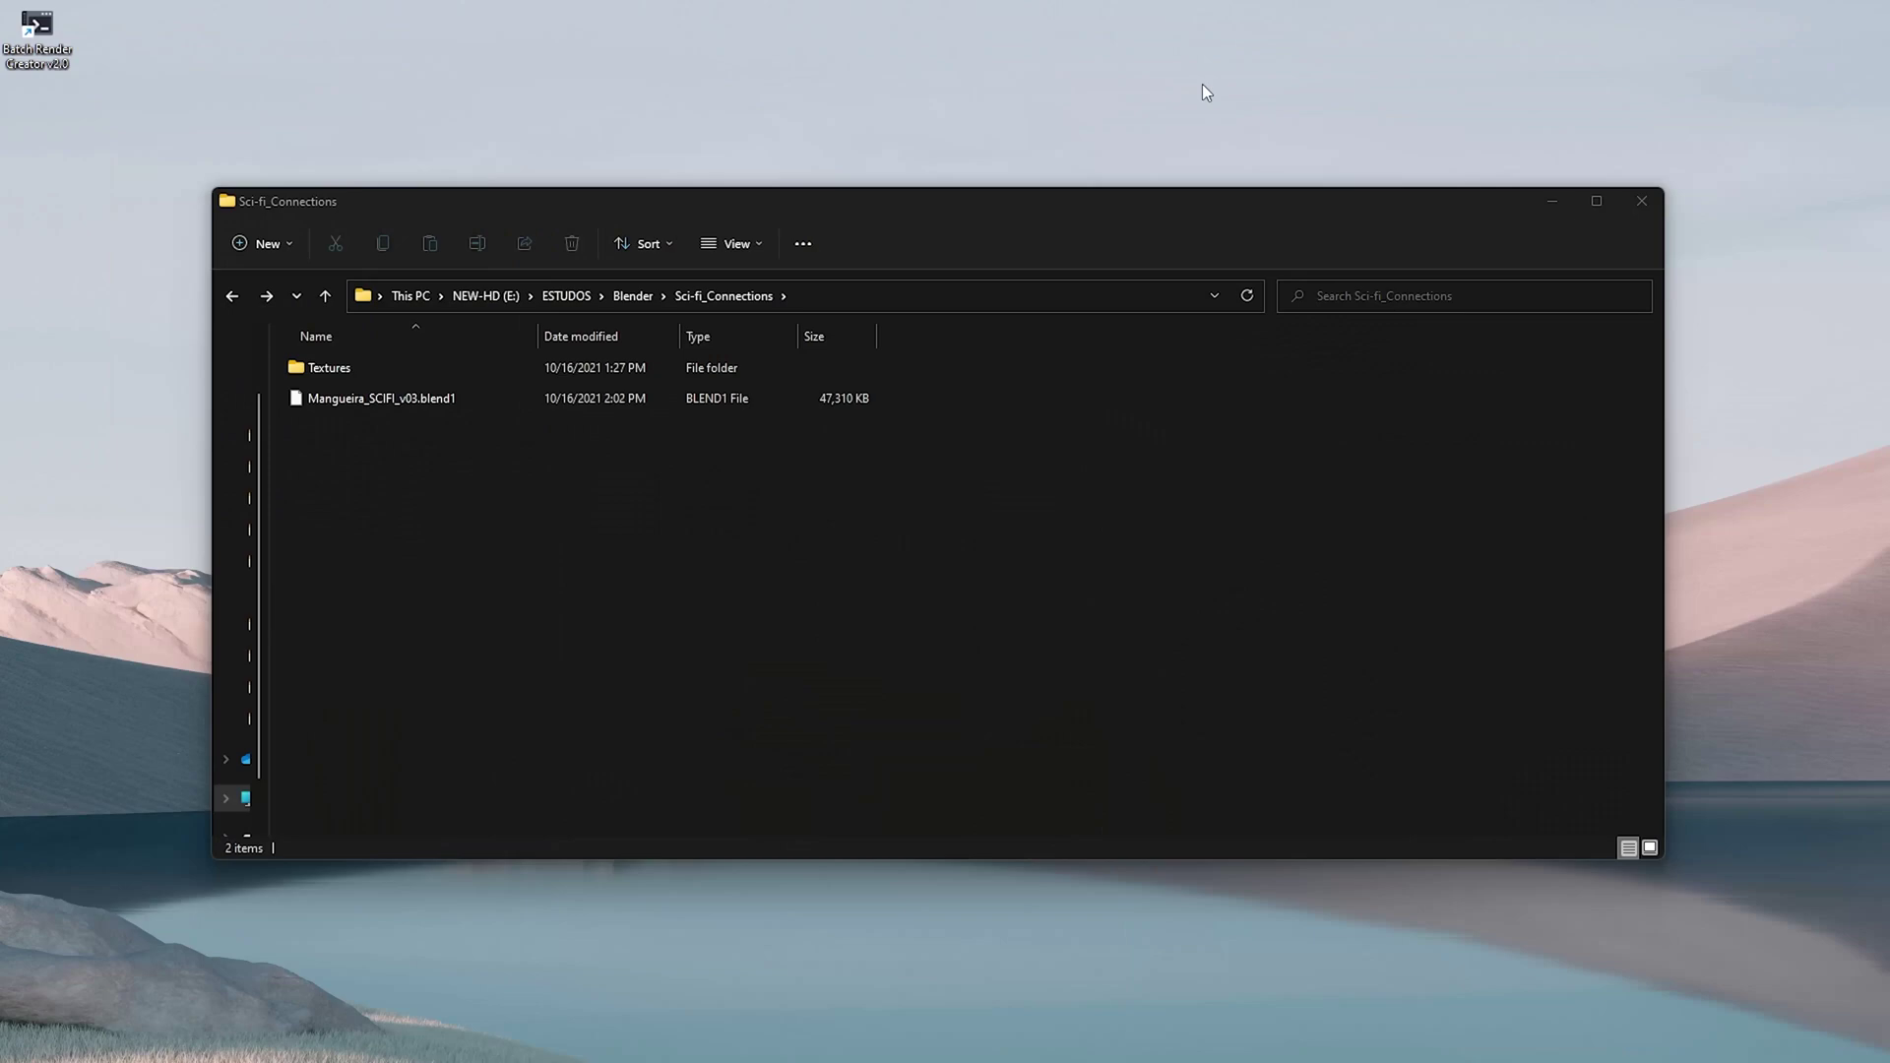
double_click(36, 29)
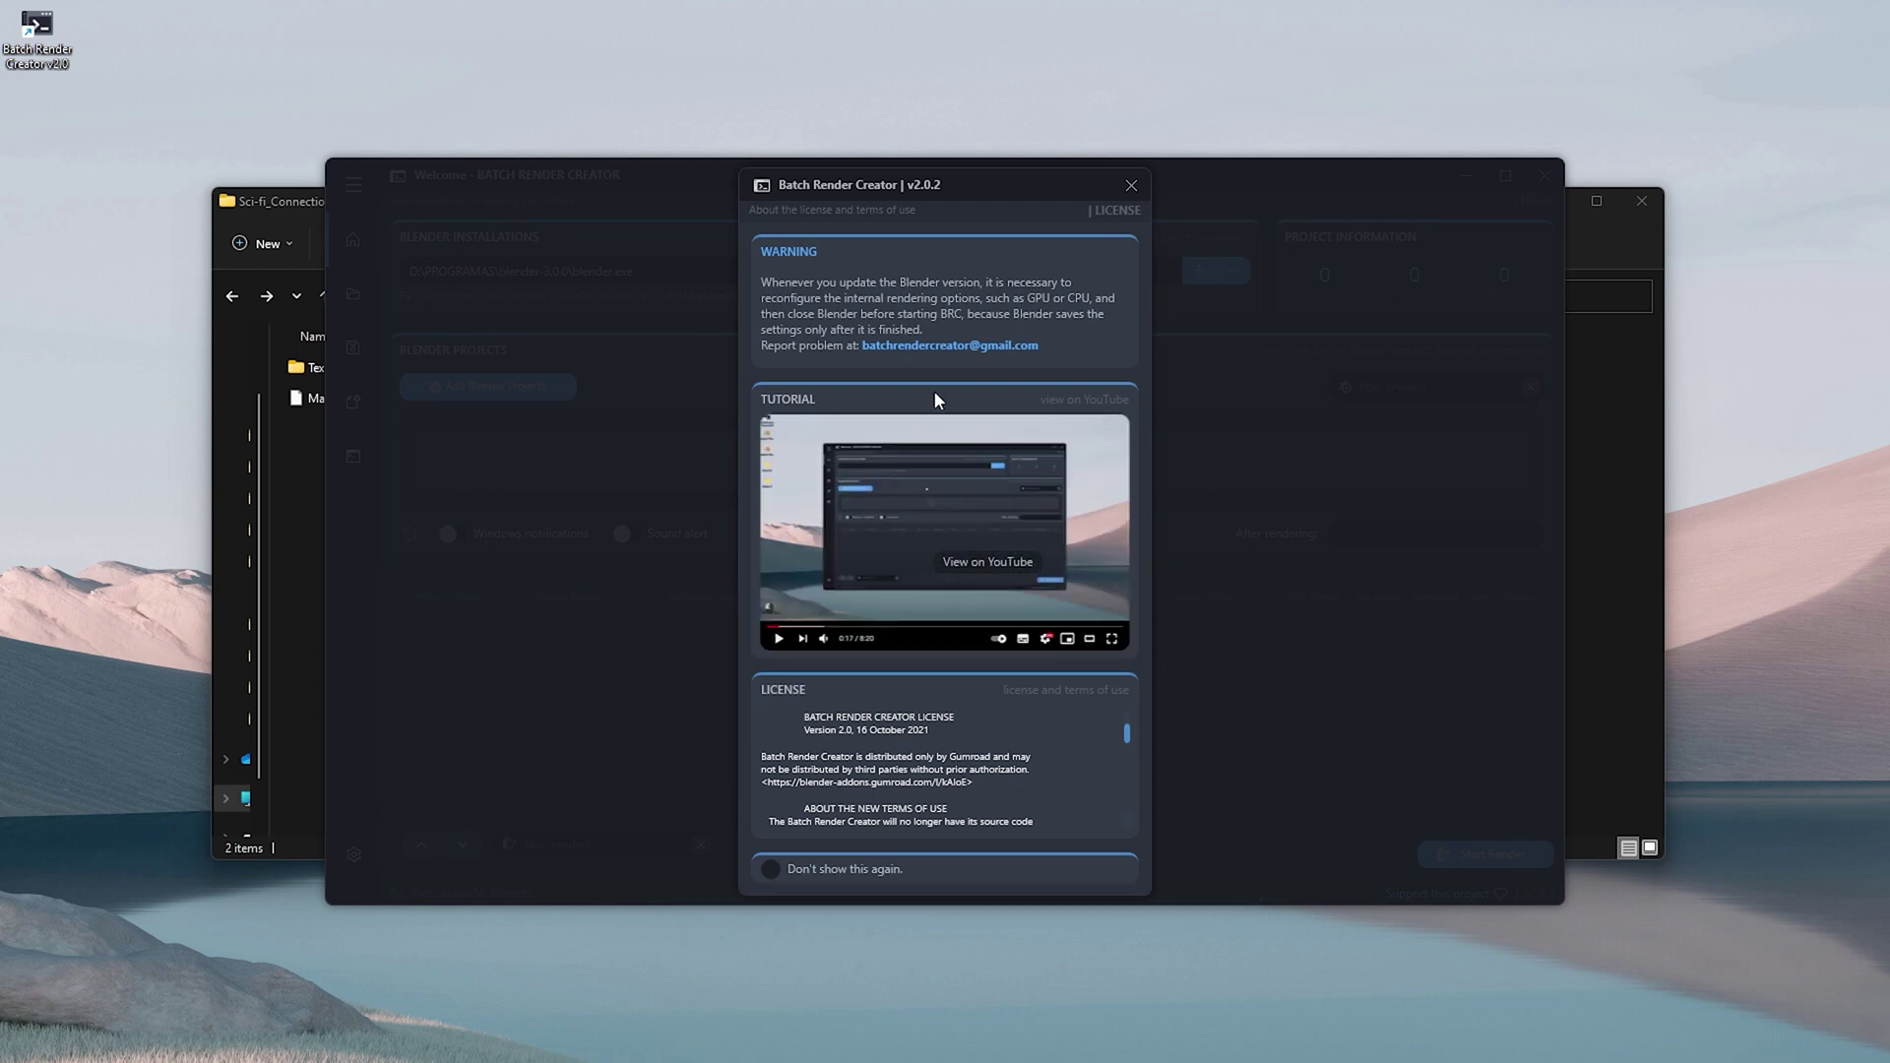
left_click(1132, 186)
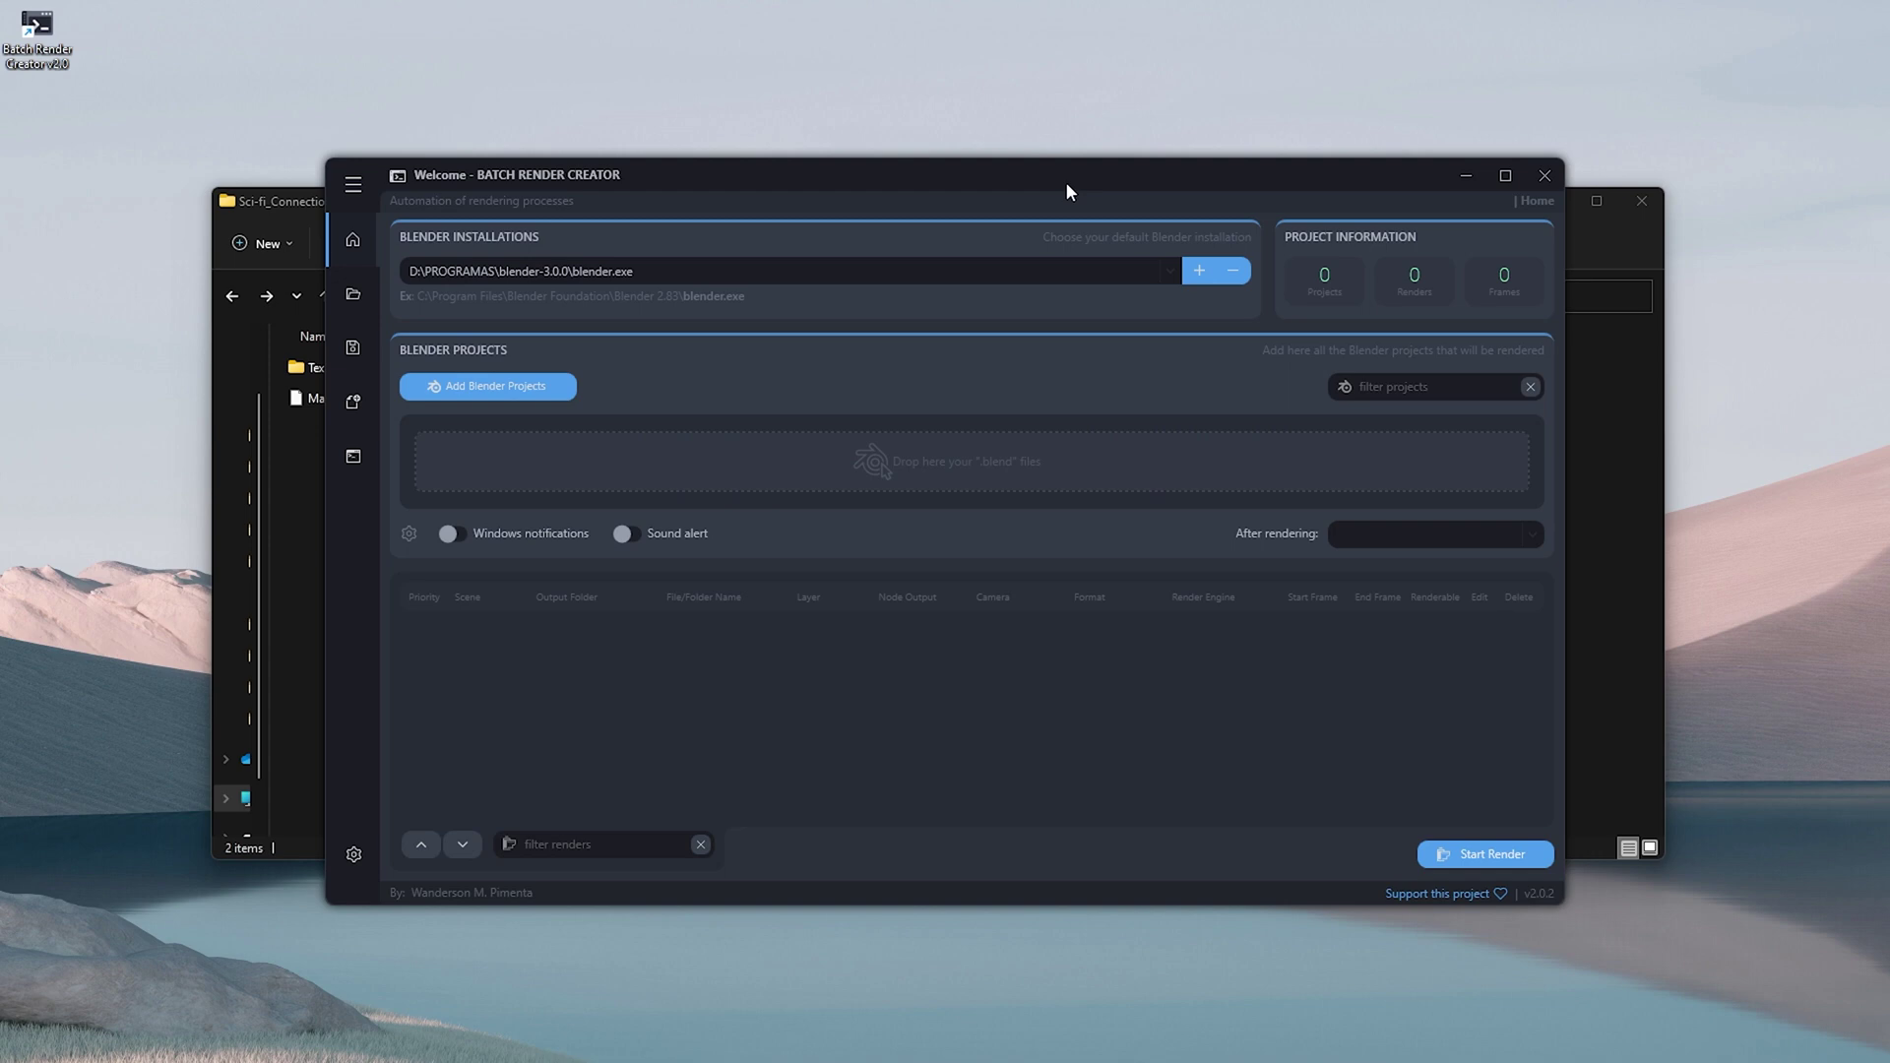
left_click_drag(1065, 181, 1190, 146)
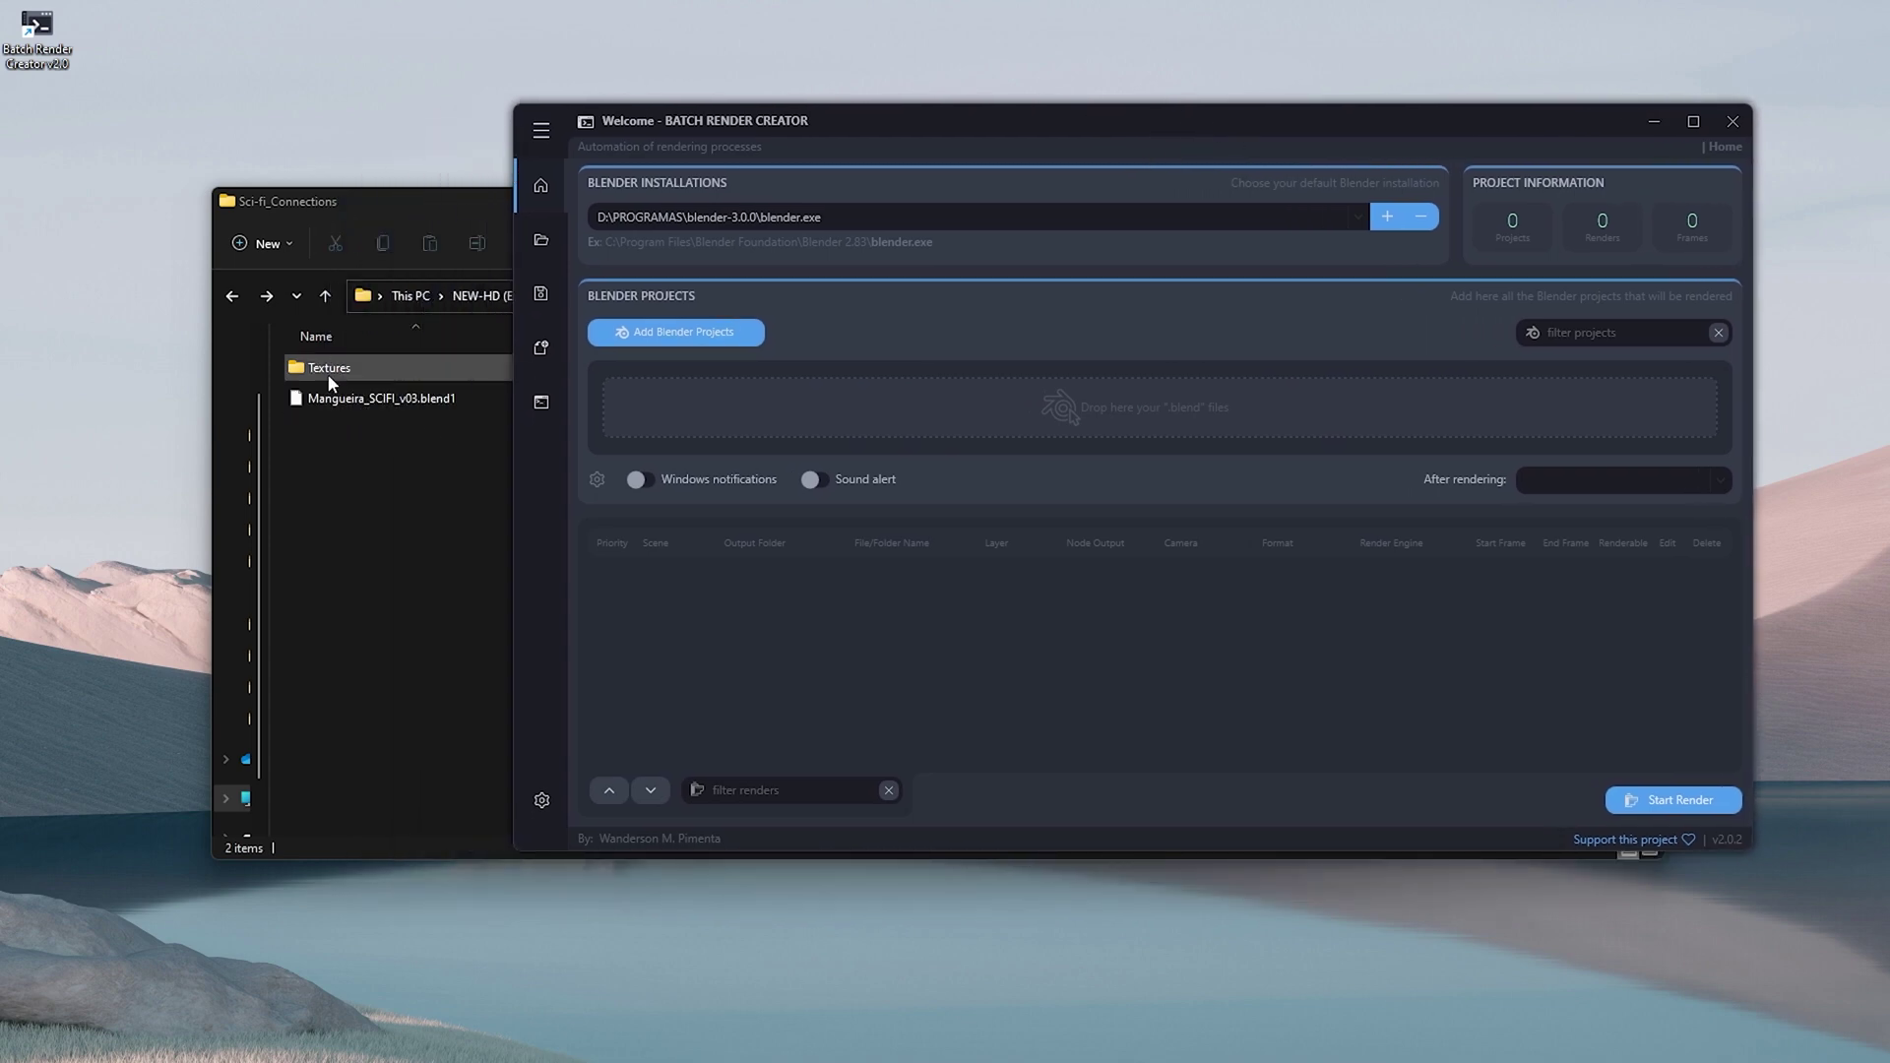
Step: Drag Mangueira_SCIFI_v03.blend from the Sci-fi_Connections folder into Batch Render Creator
left_click(370, 432)
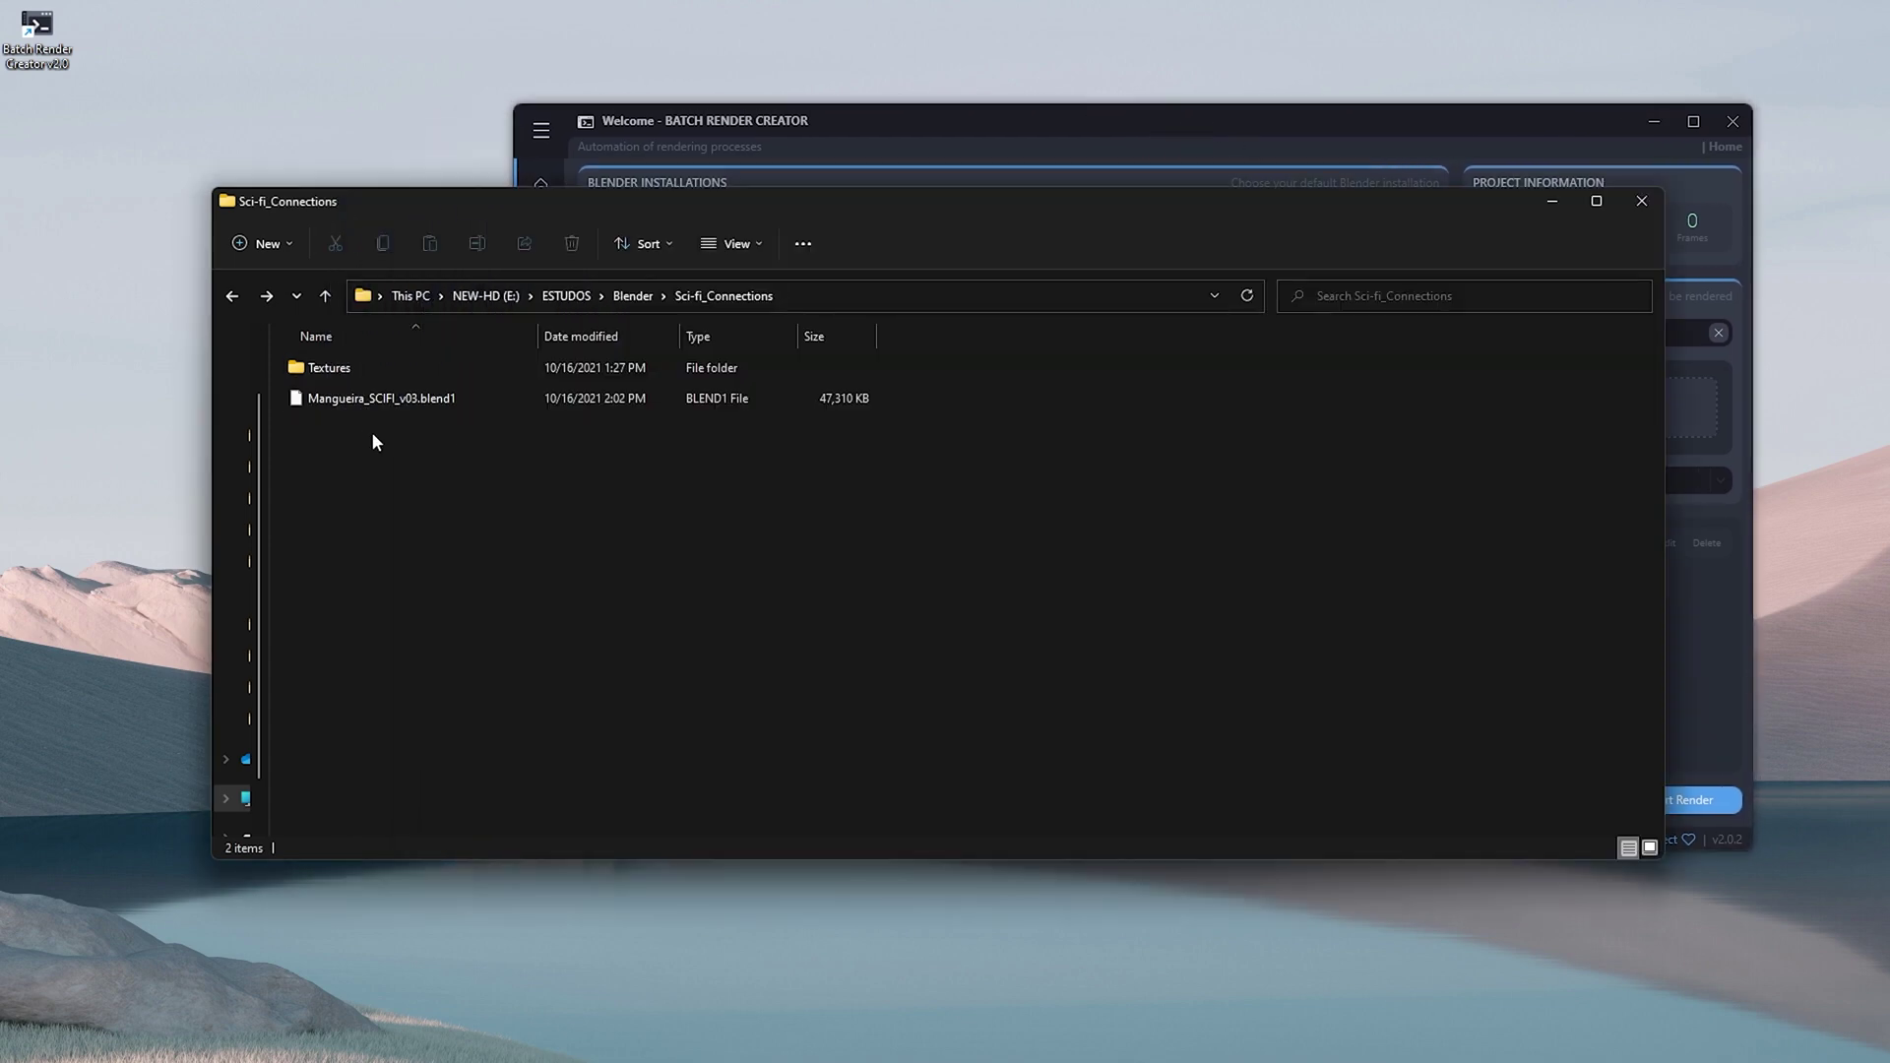
left_click_drag(689, 198, 547, 489)
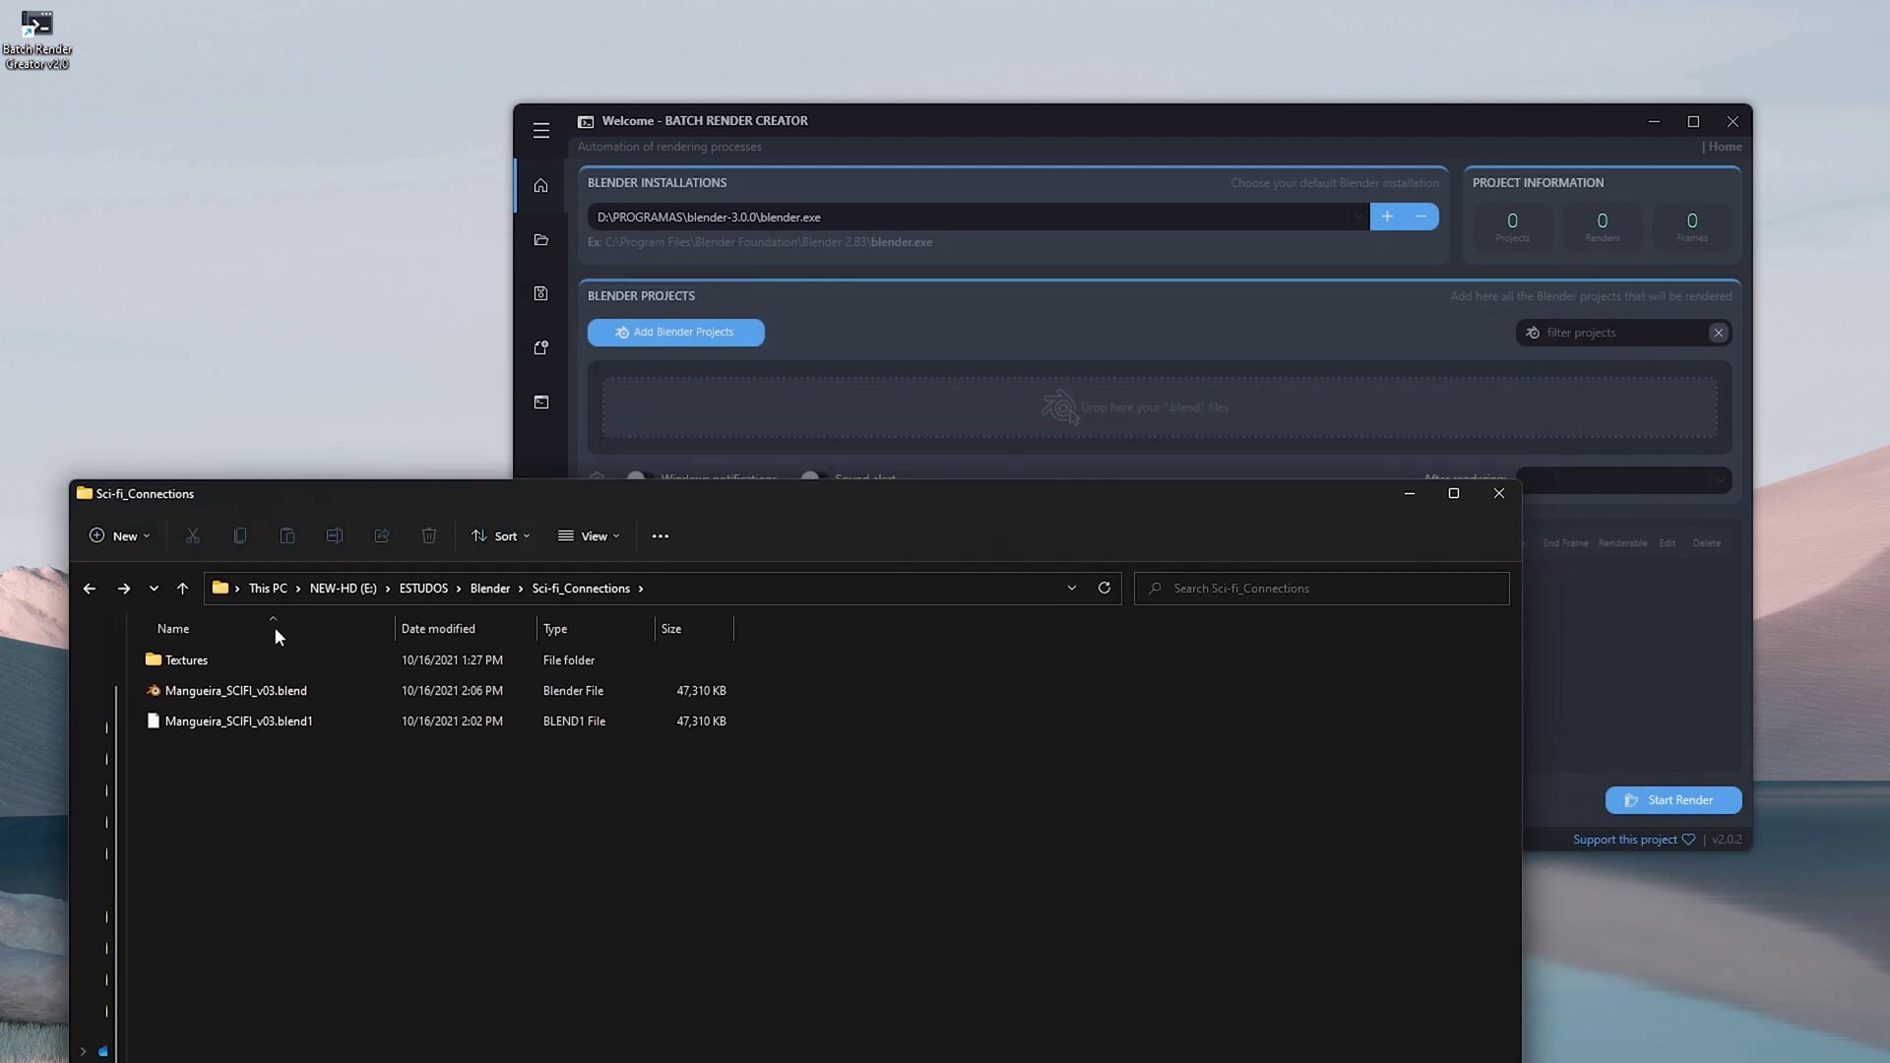
left_click_drag(236, 690, 876, 372)
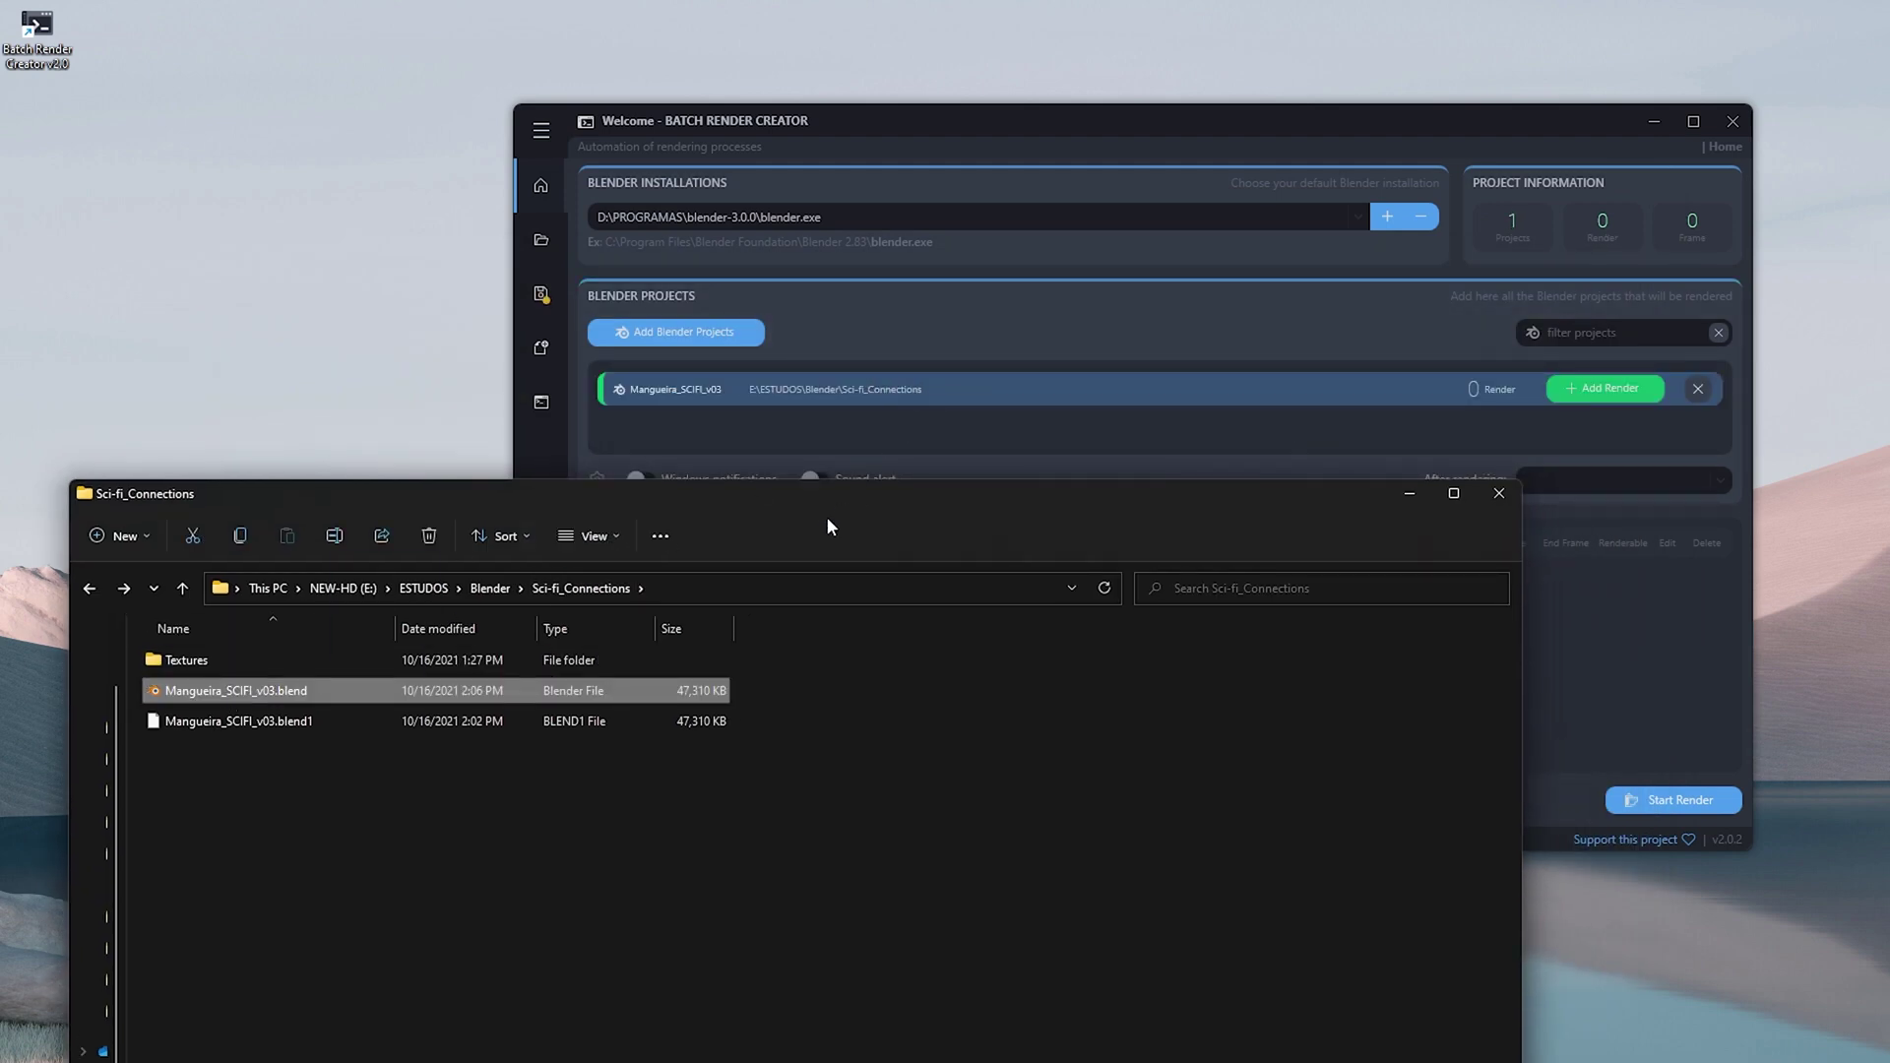
left_click_drag(826, 517, 894, 321)
left_click(1419, 310)
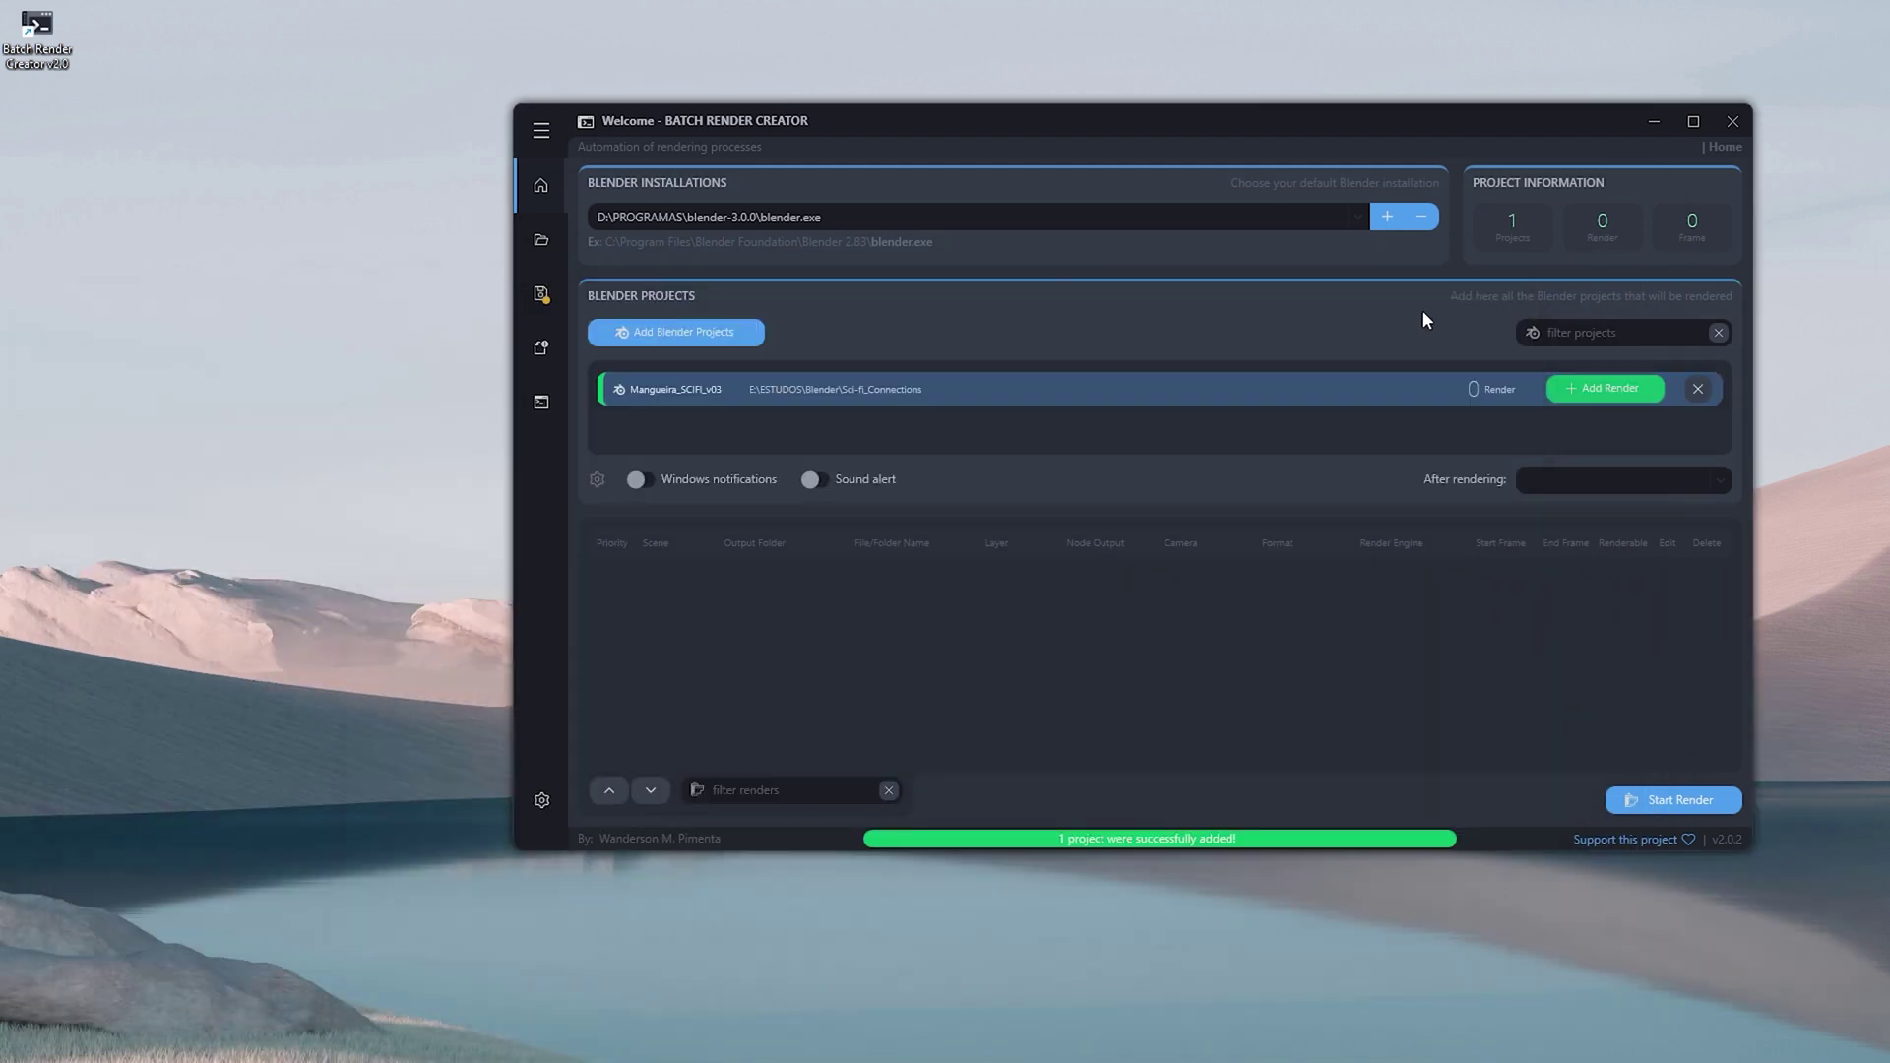
Step: Add a new render with Advanced Options and a custom output folder, browsing to Sci-fi_Connections
left_click(1612, 390)
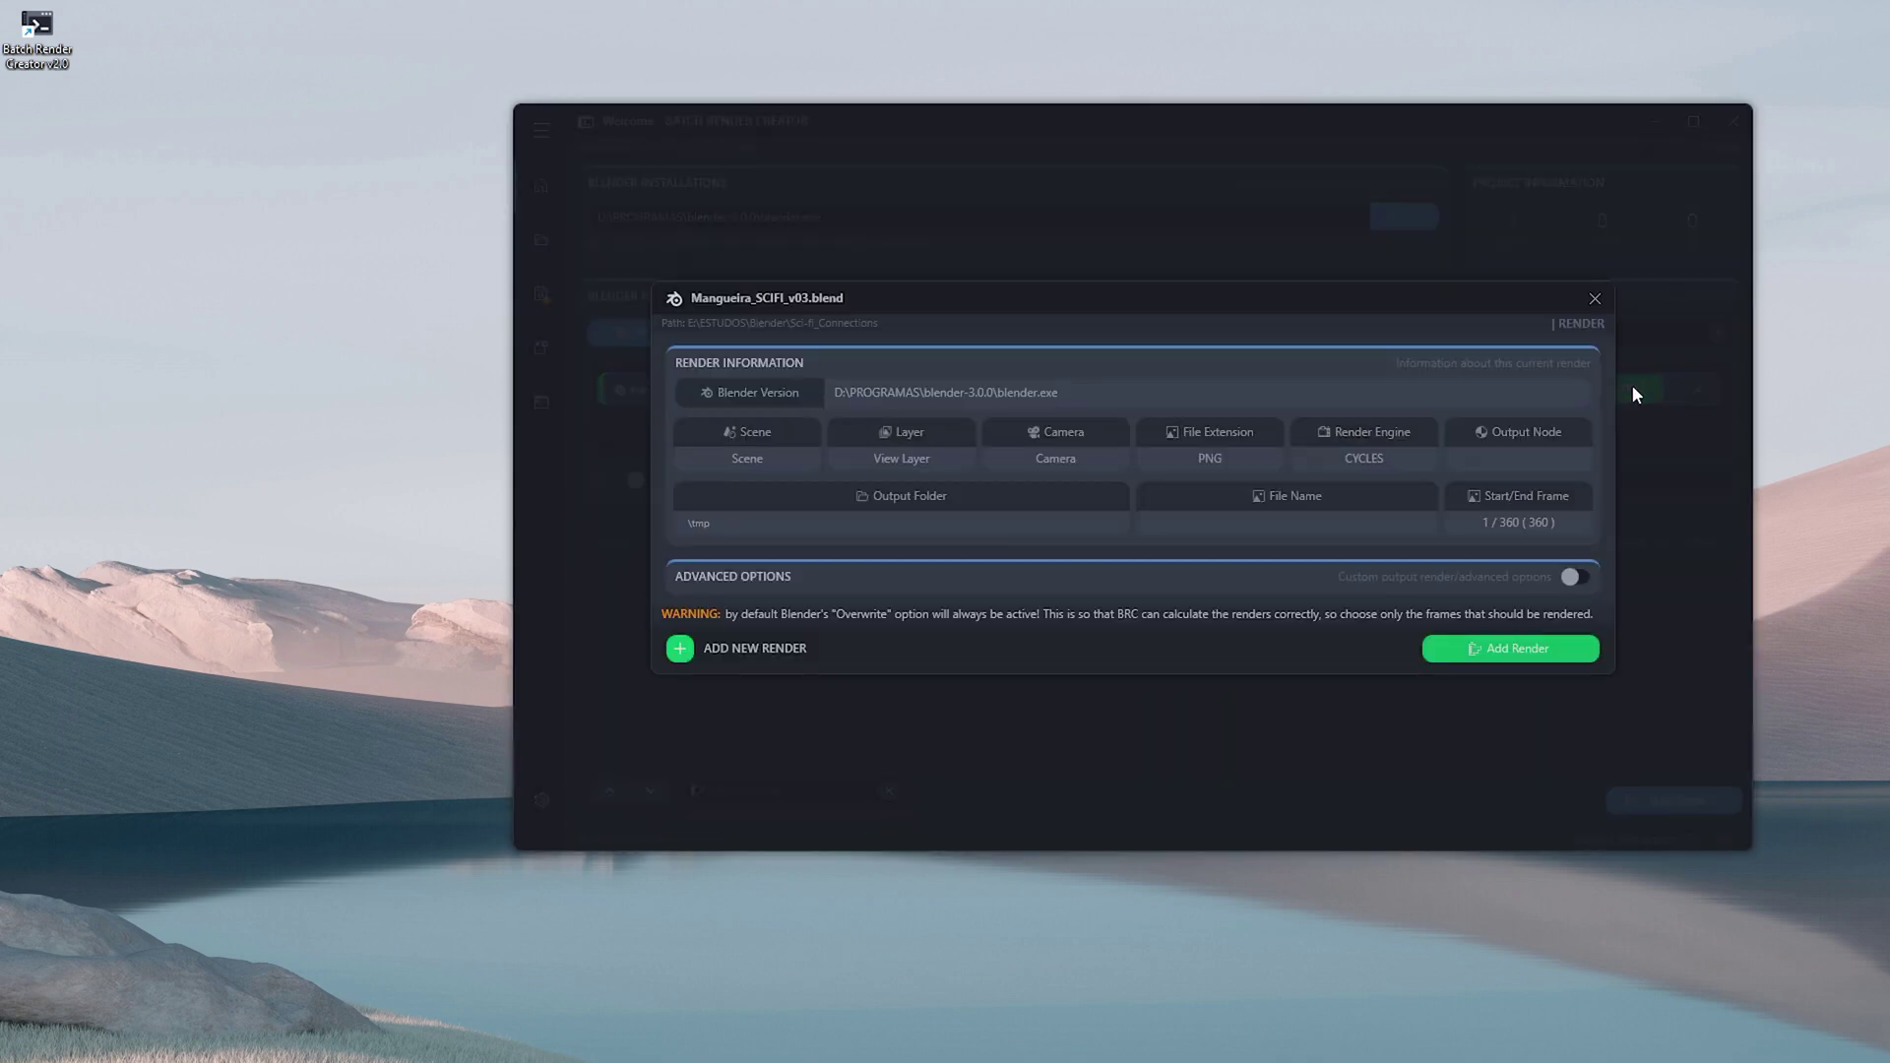
left_click(1575, 577)
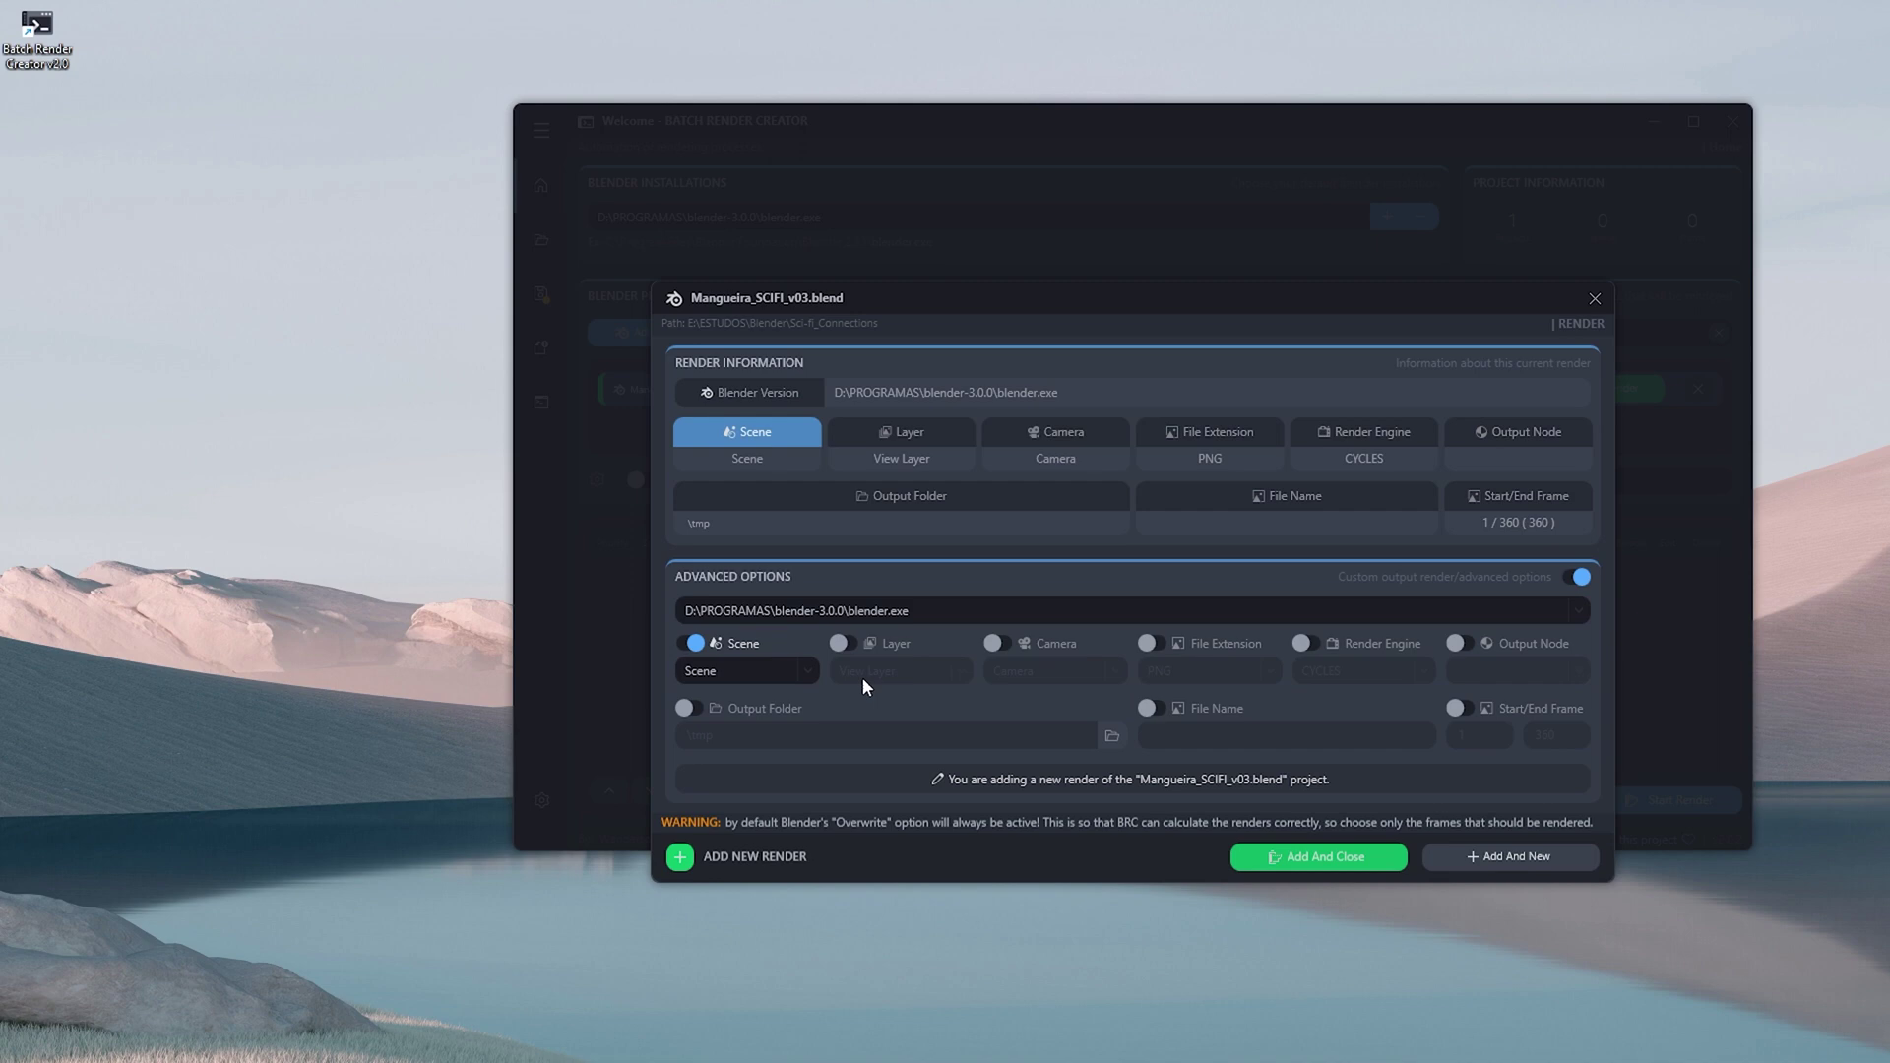
left_click(687, 709)
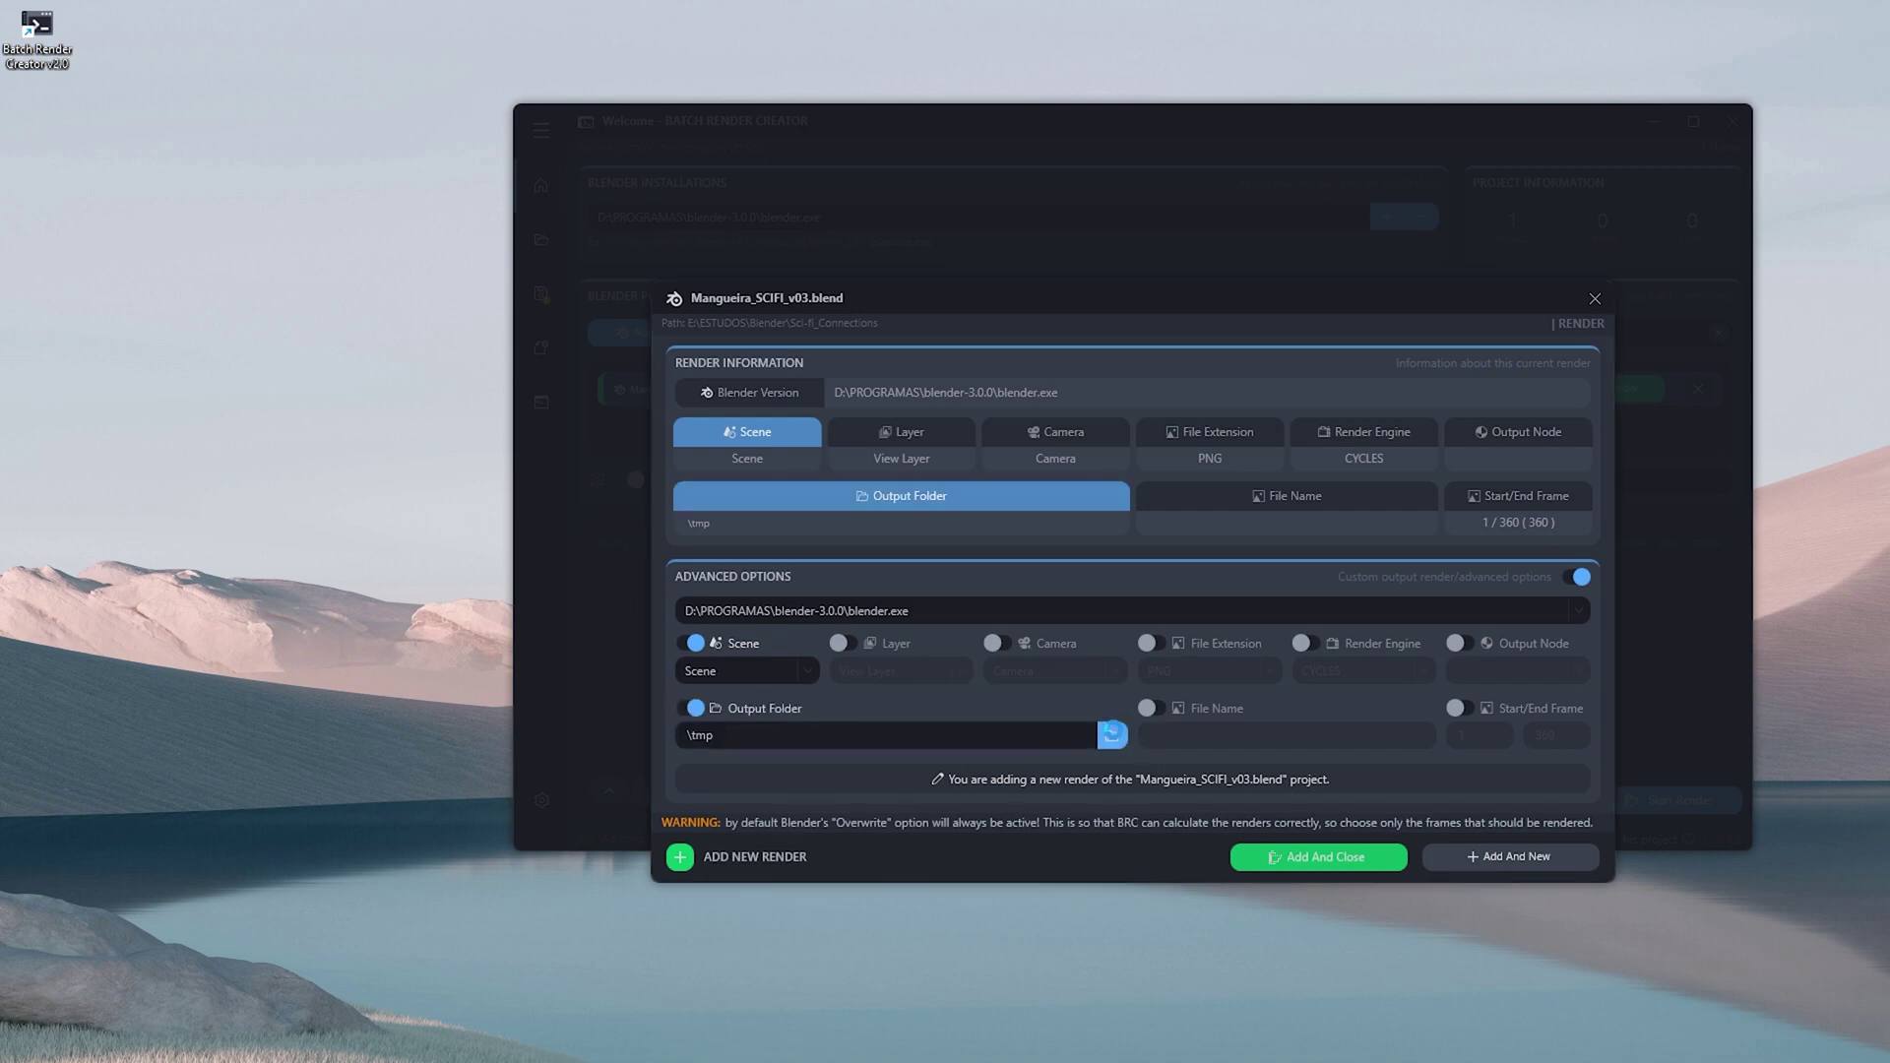
left_click(1112, 734)
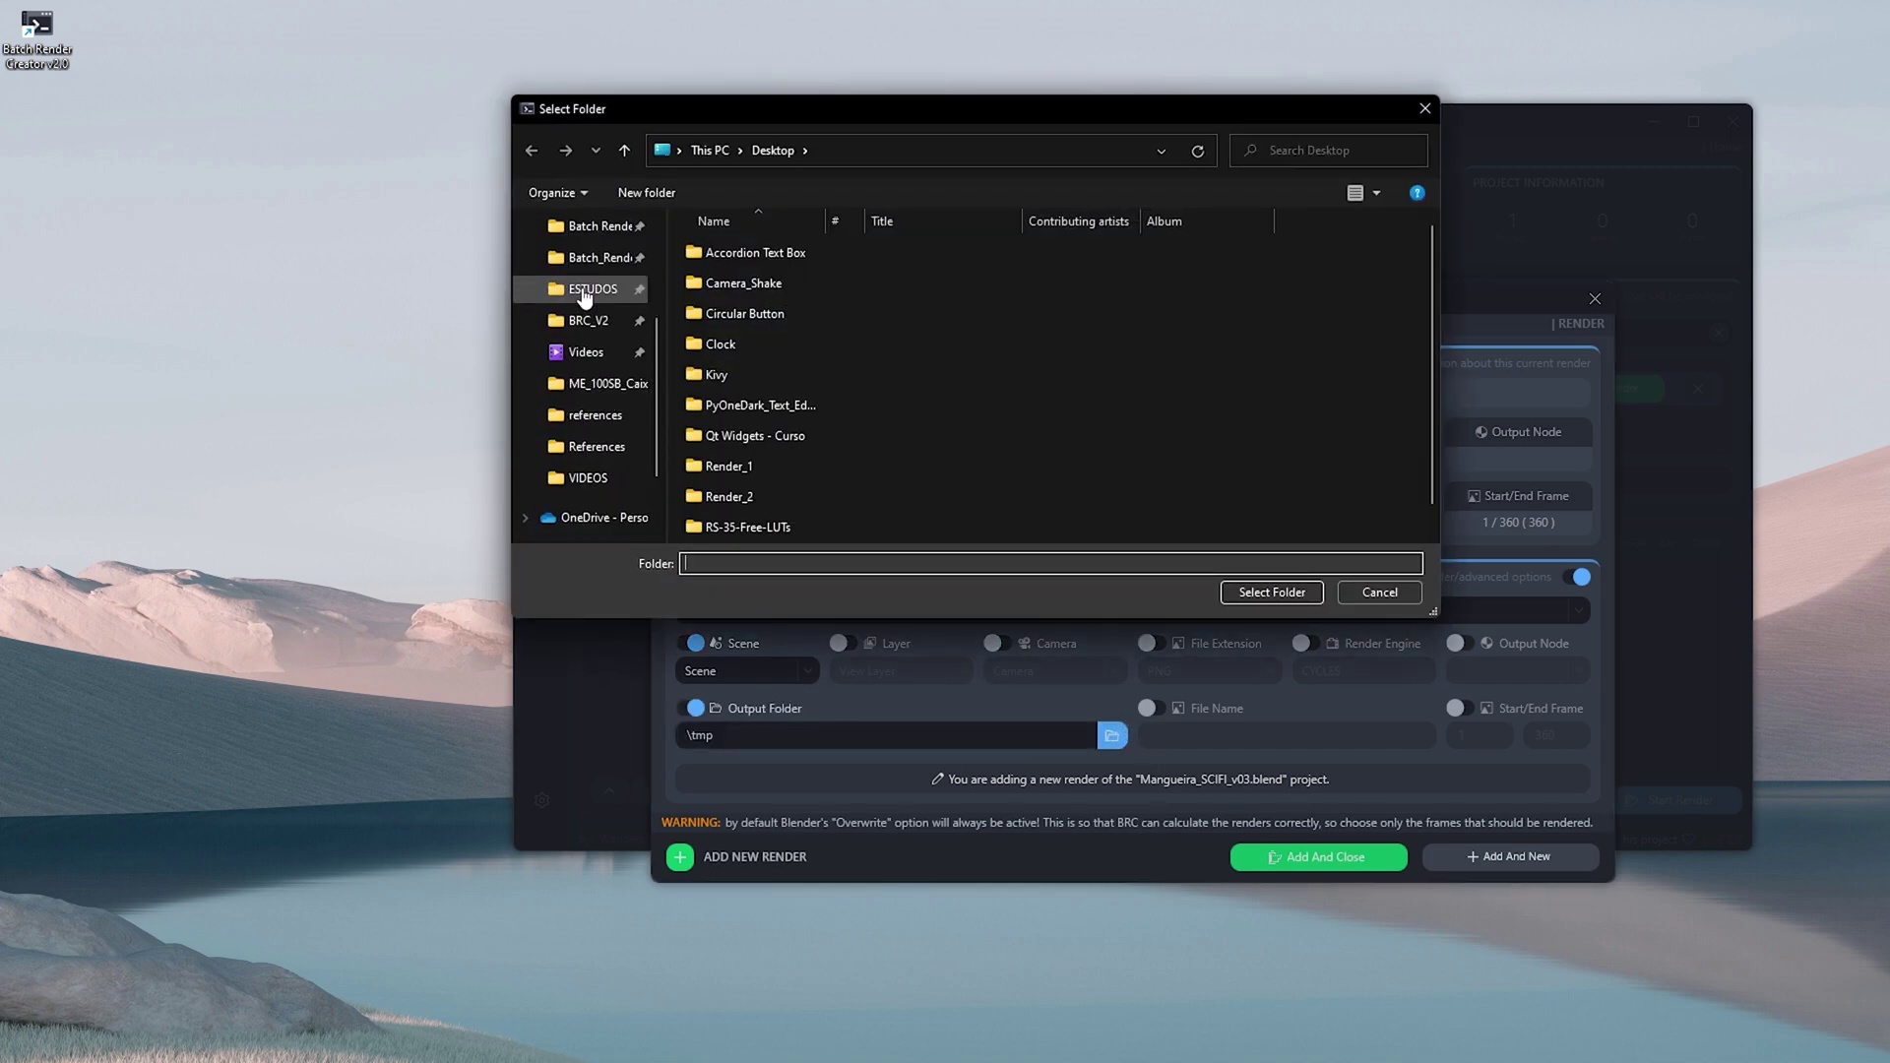
left_click(584, 291)
double_click(733, 255)
scroll(770, 378, "down", 5)
left_click(754, 409)
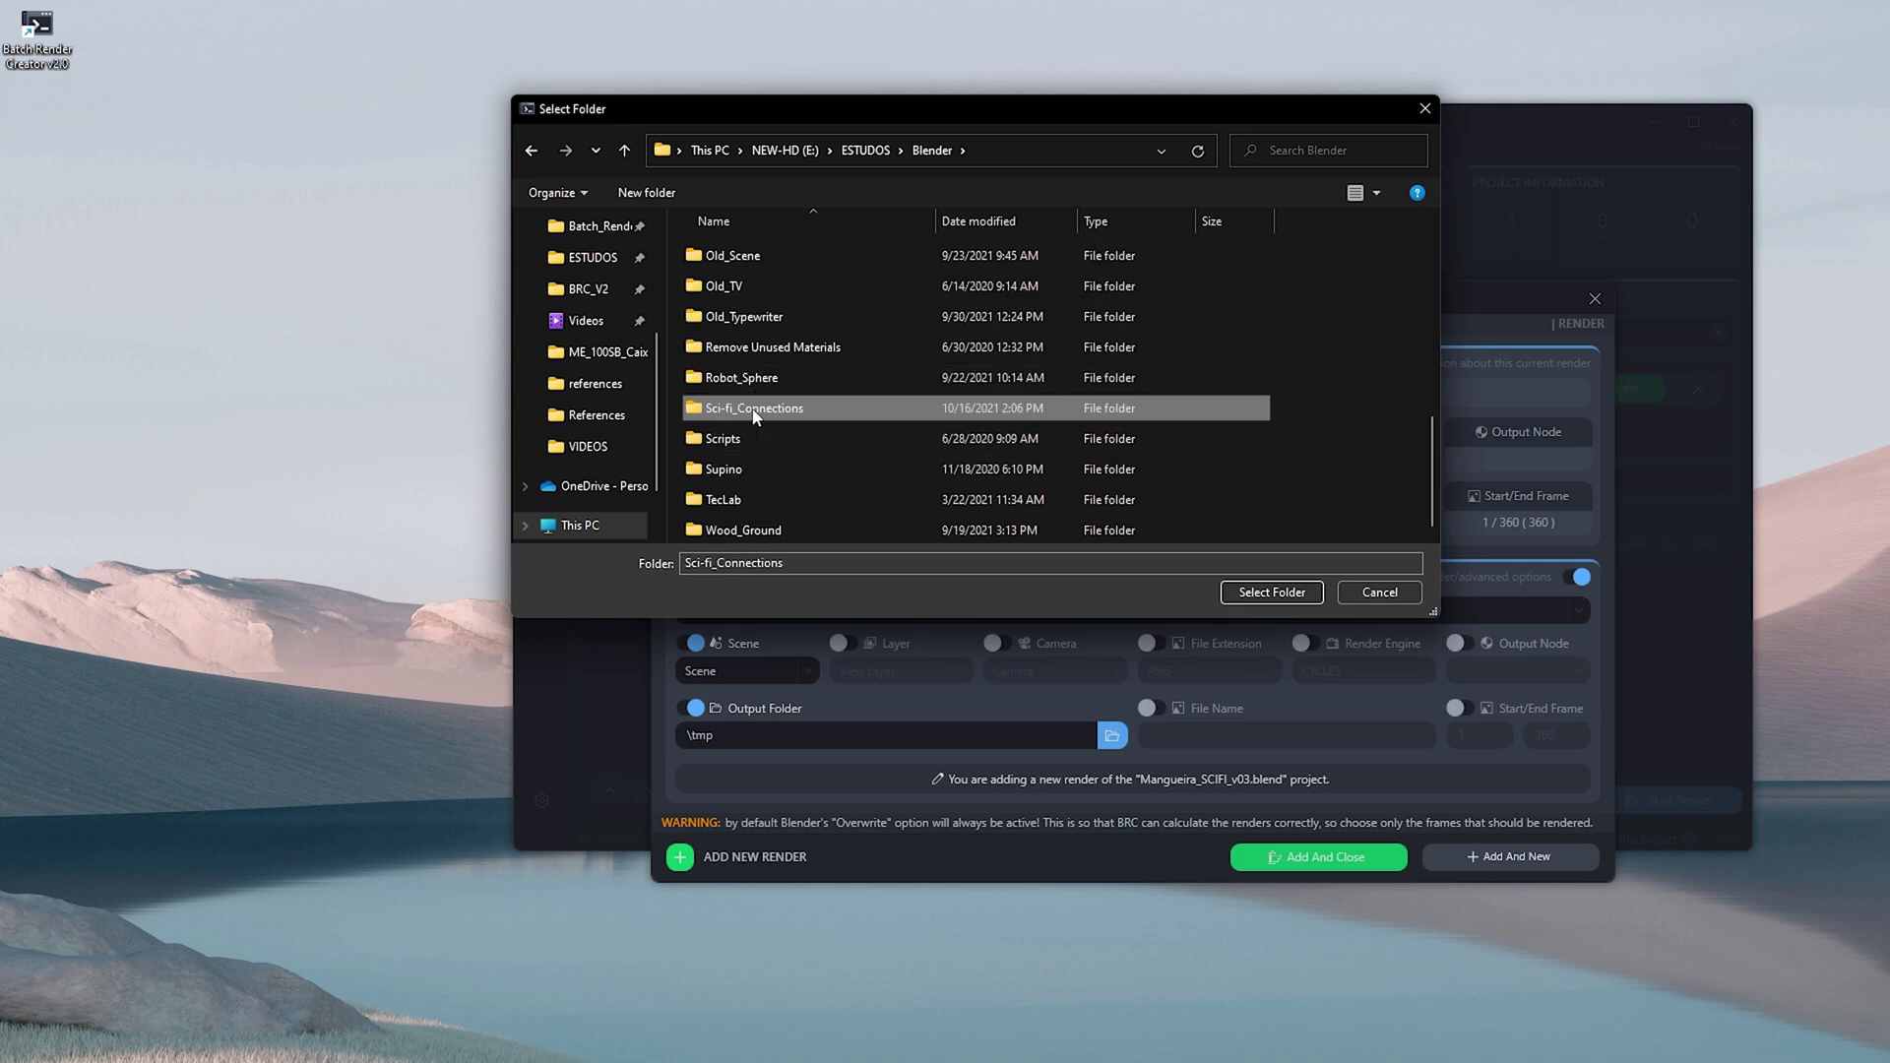
double_click(754, 409)
Step: Create a Render folder inside Sci-fi_Connections and use it as the output folder
left_click_drag(658, 331, 557, 275)
left_click(647, 192)
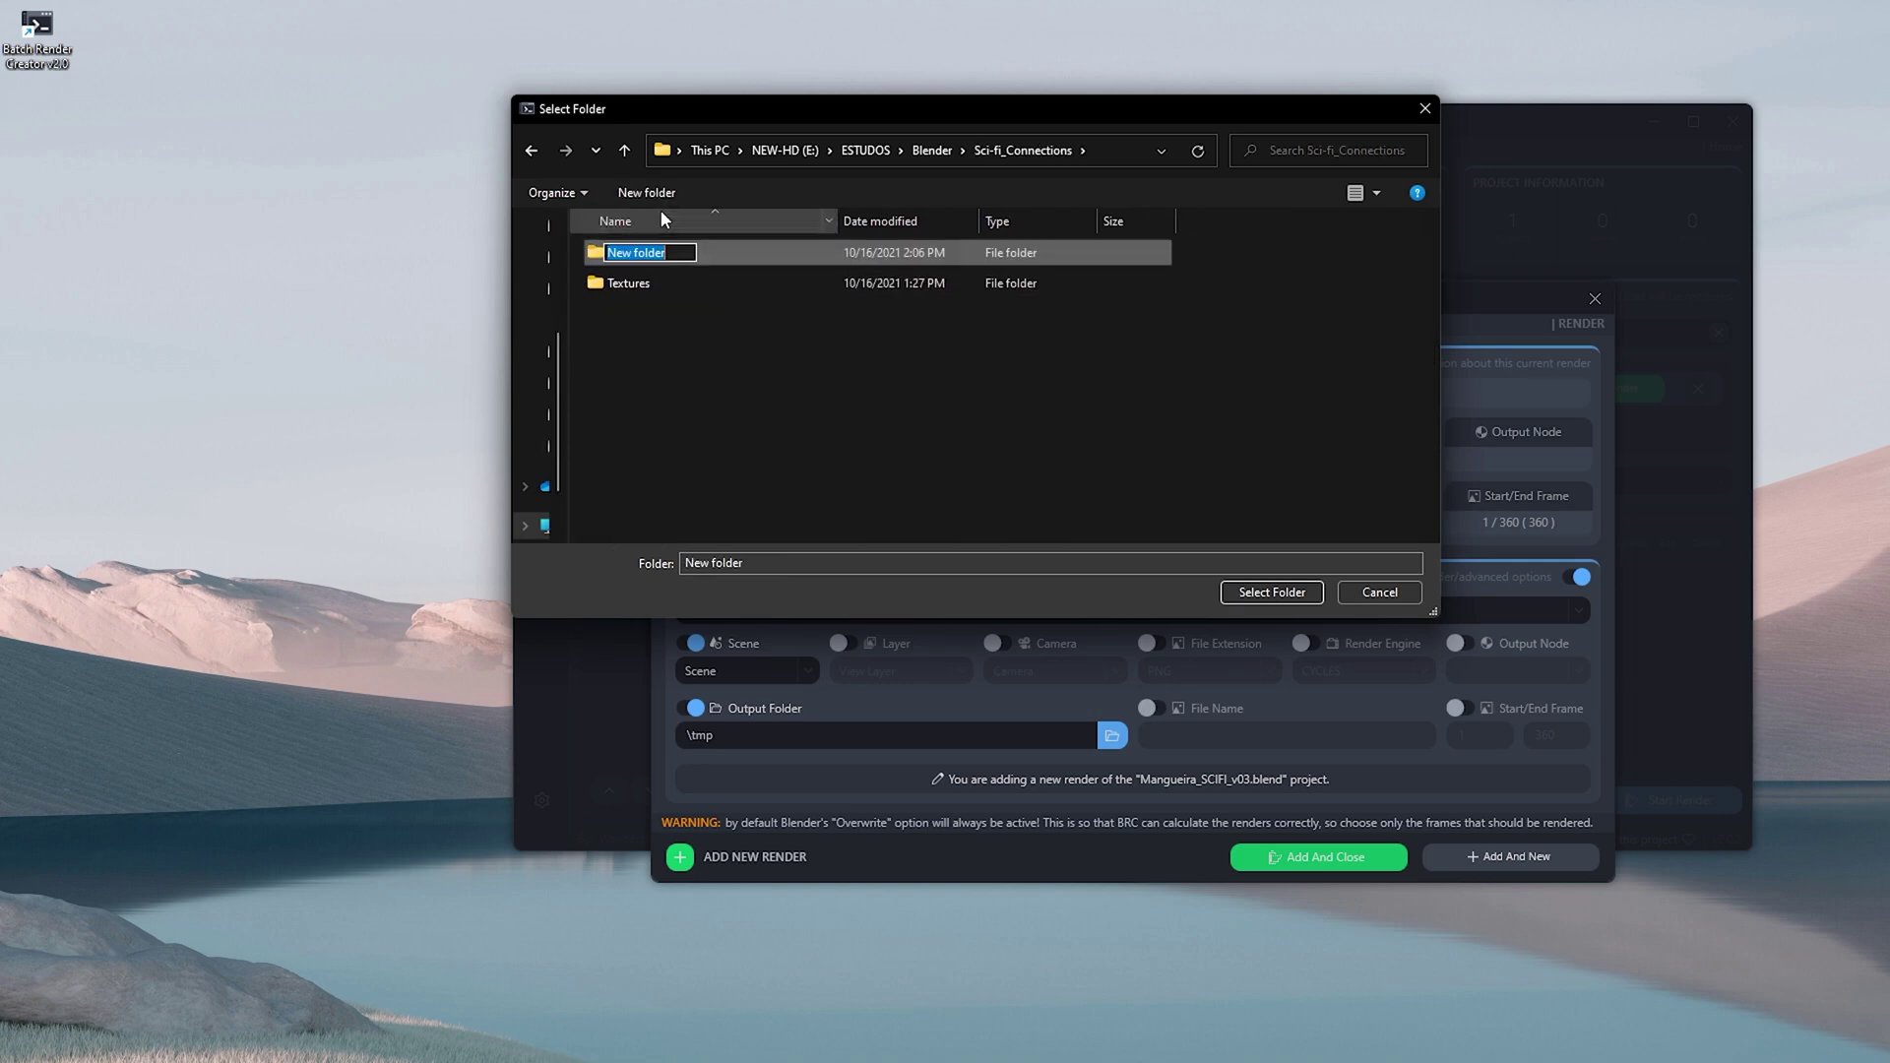
key("Return")
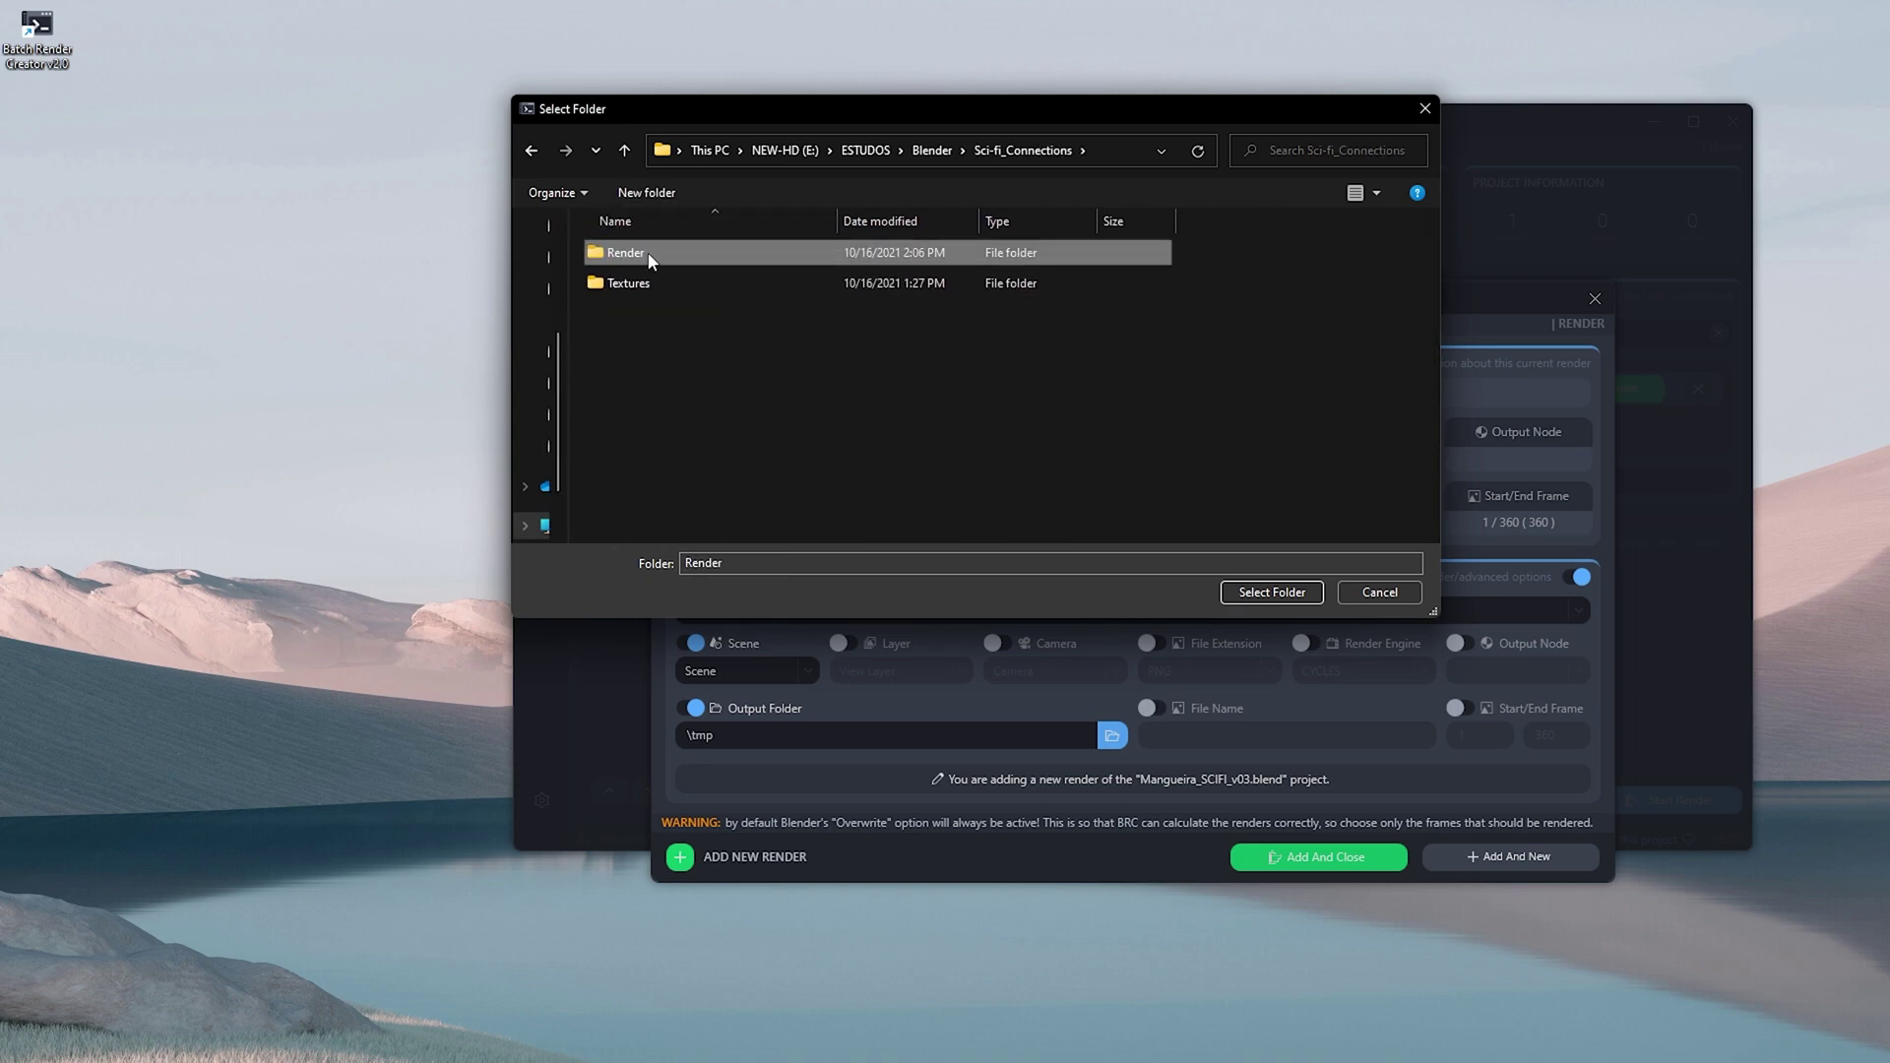
double_click(648, 252)
left_click(1272, 592)
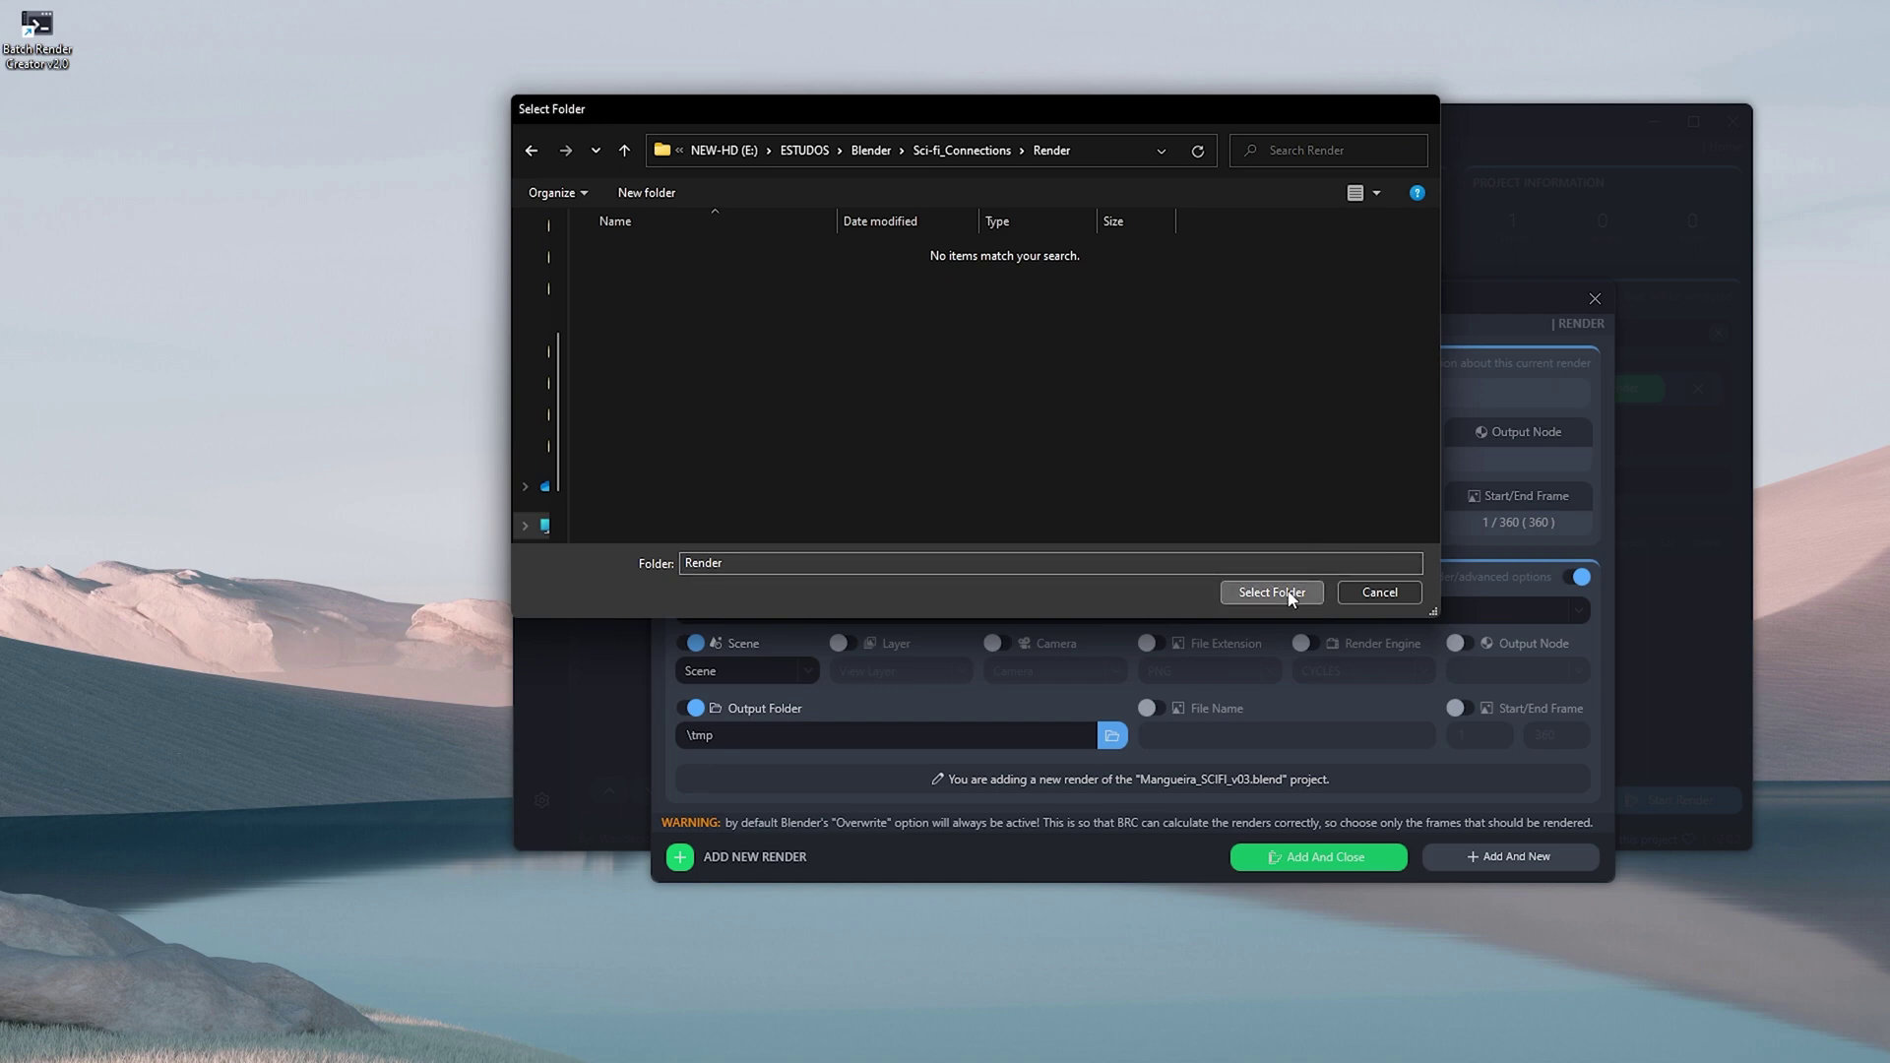
Step: Name the frames Scifi and add the 1–360 render to the queue
left_click(1157, 708)
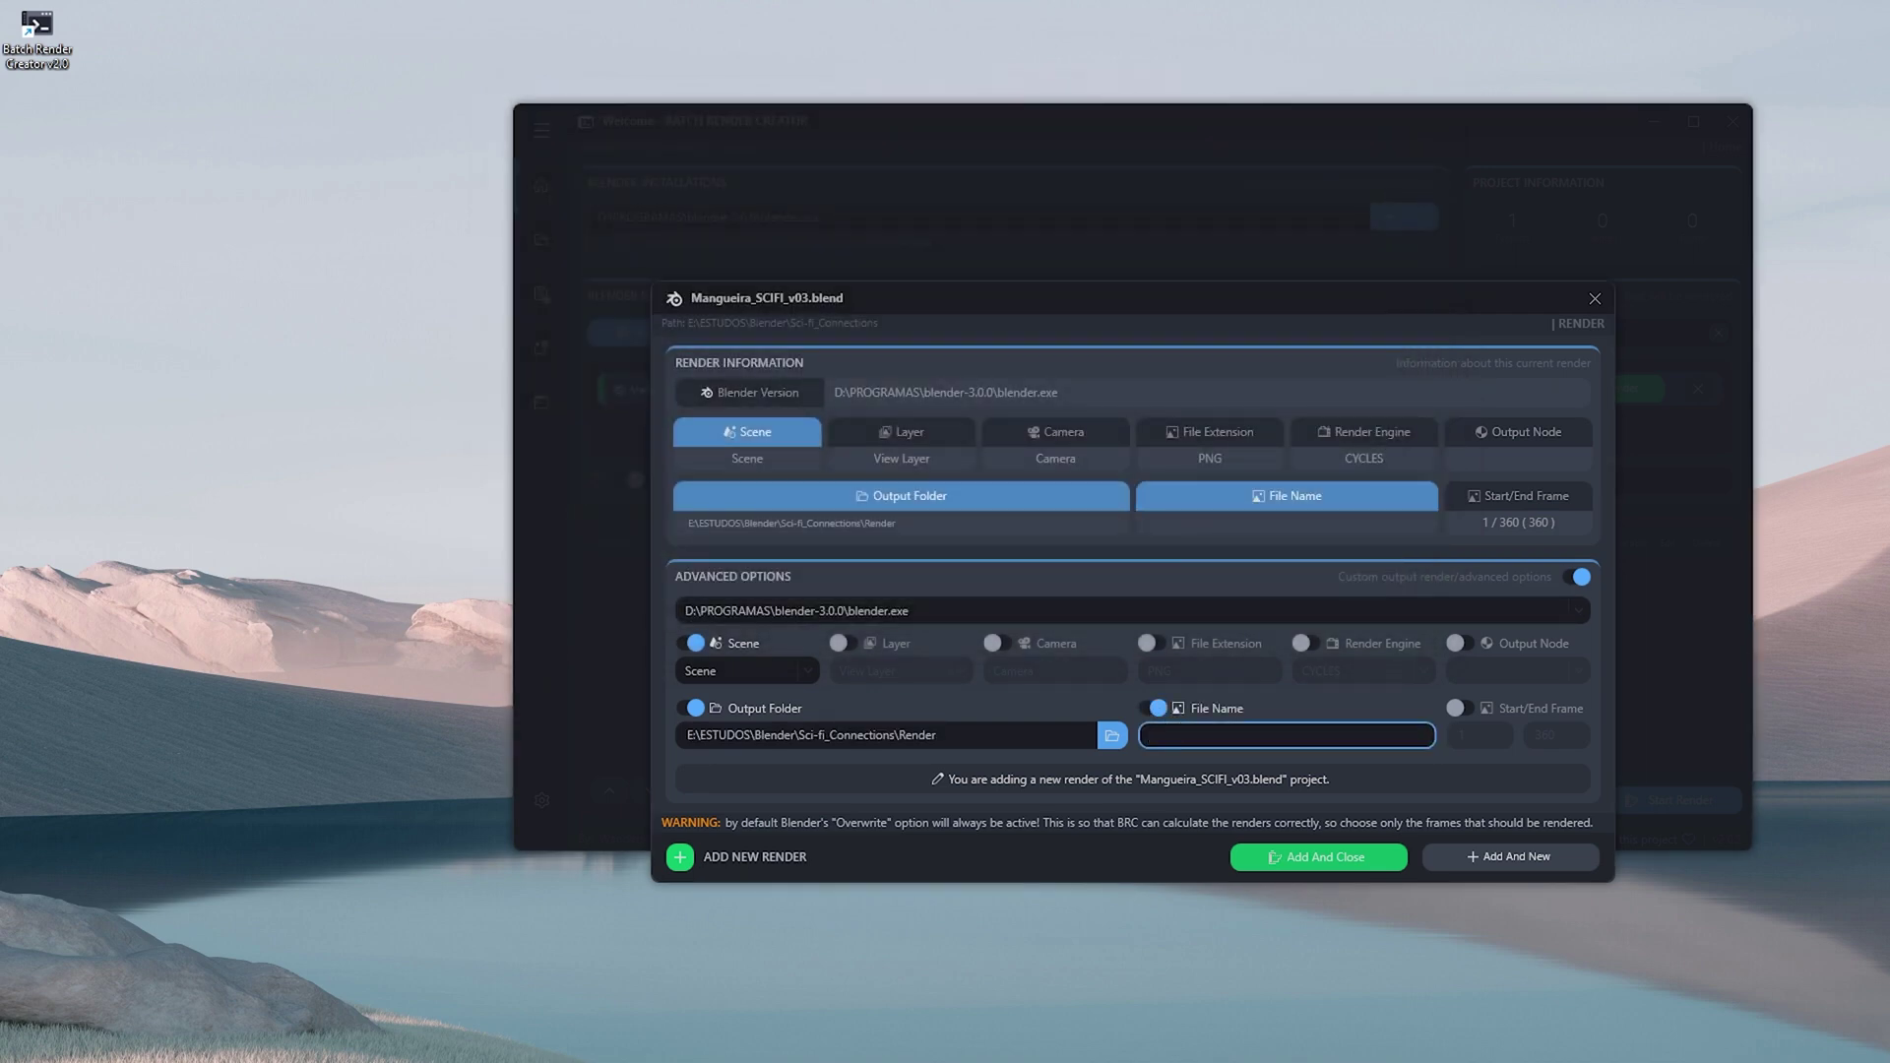
type("Scifi_Scene_###")
left_click(1348, 857)
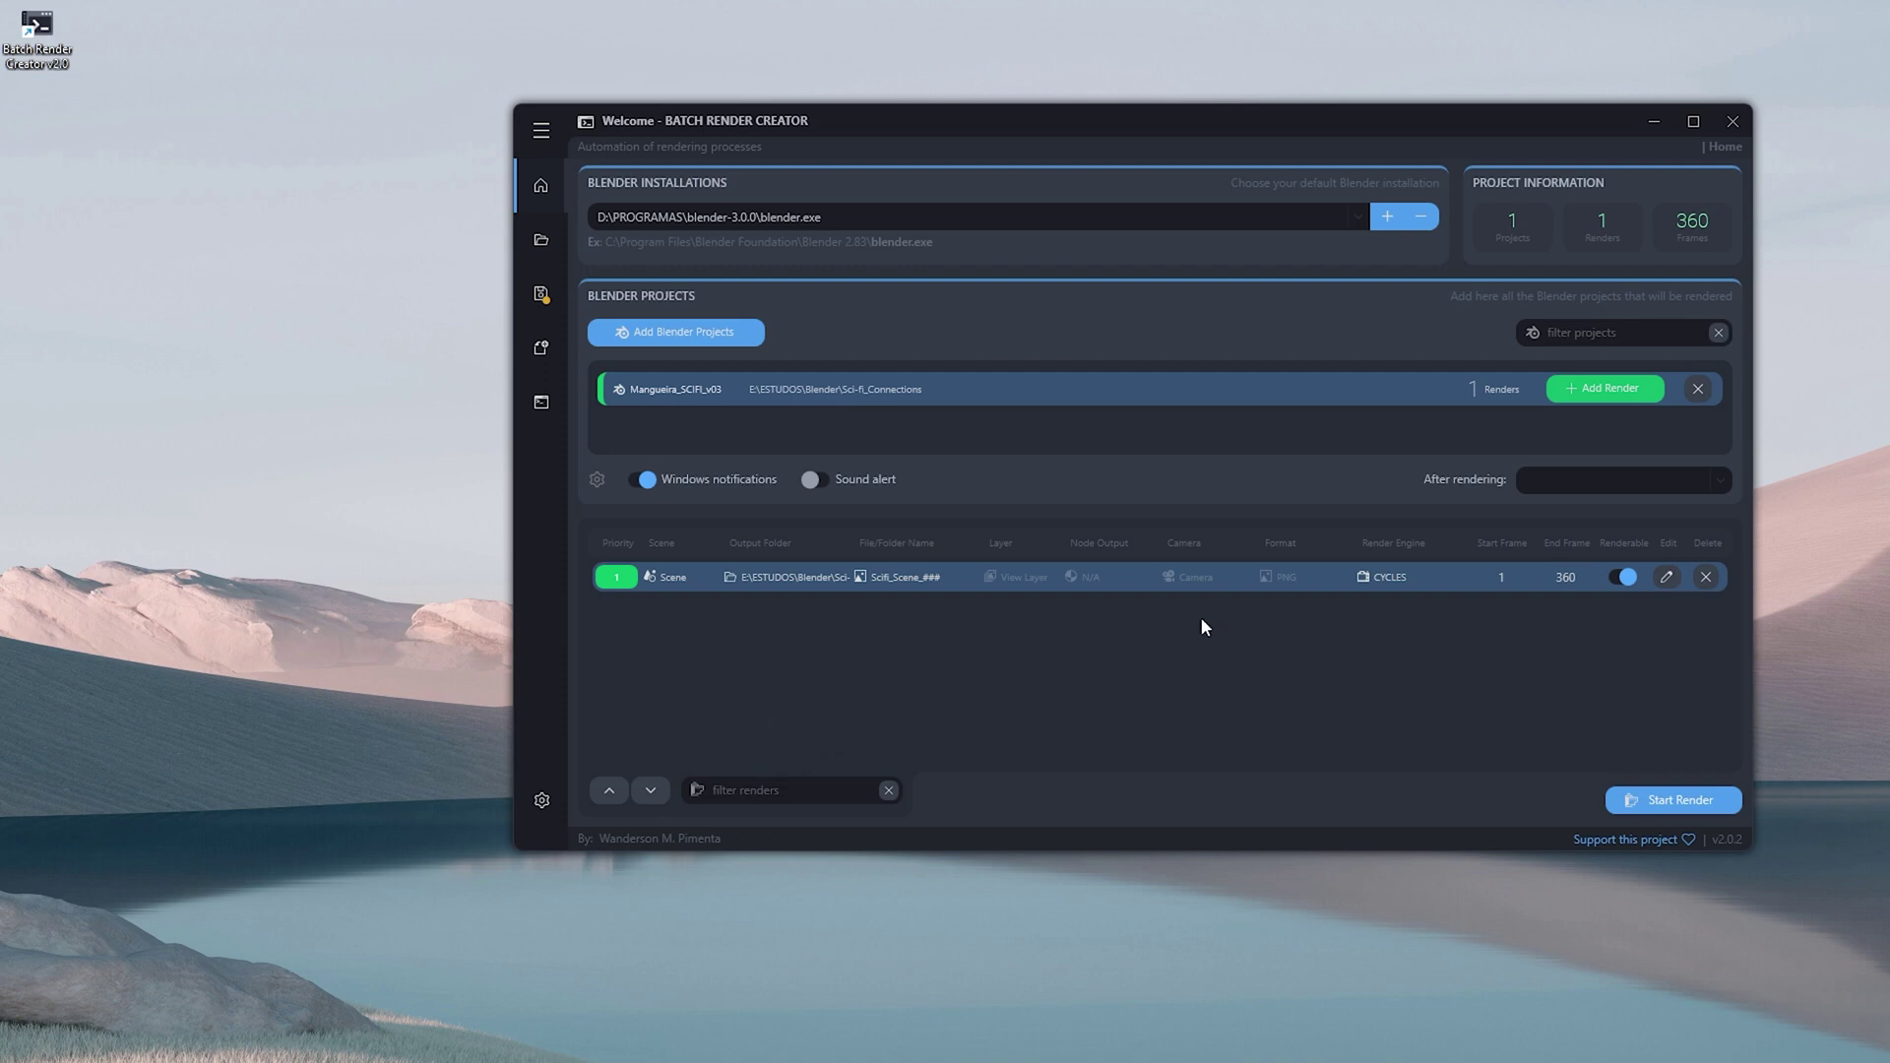
Step: Choose SUSPEND for After rendering, then save the project as Render_Tutorial
left_click(1585, 478)
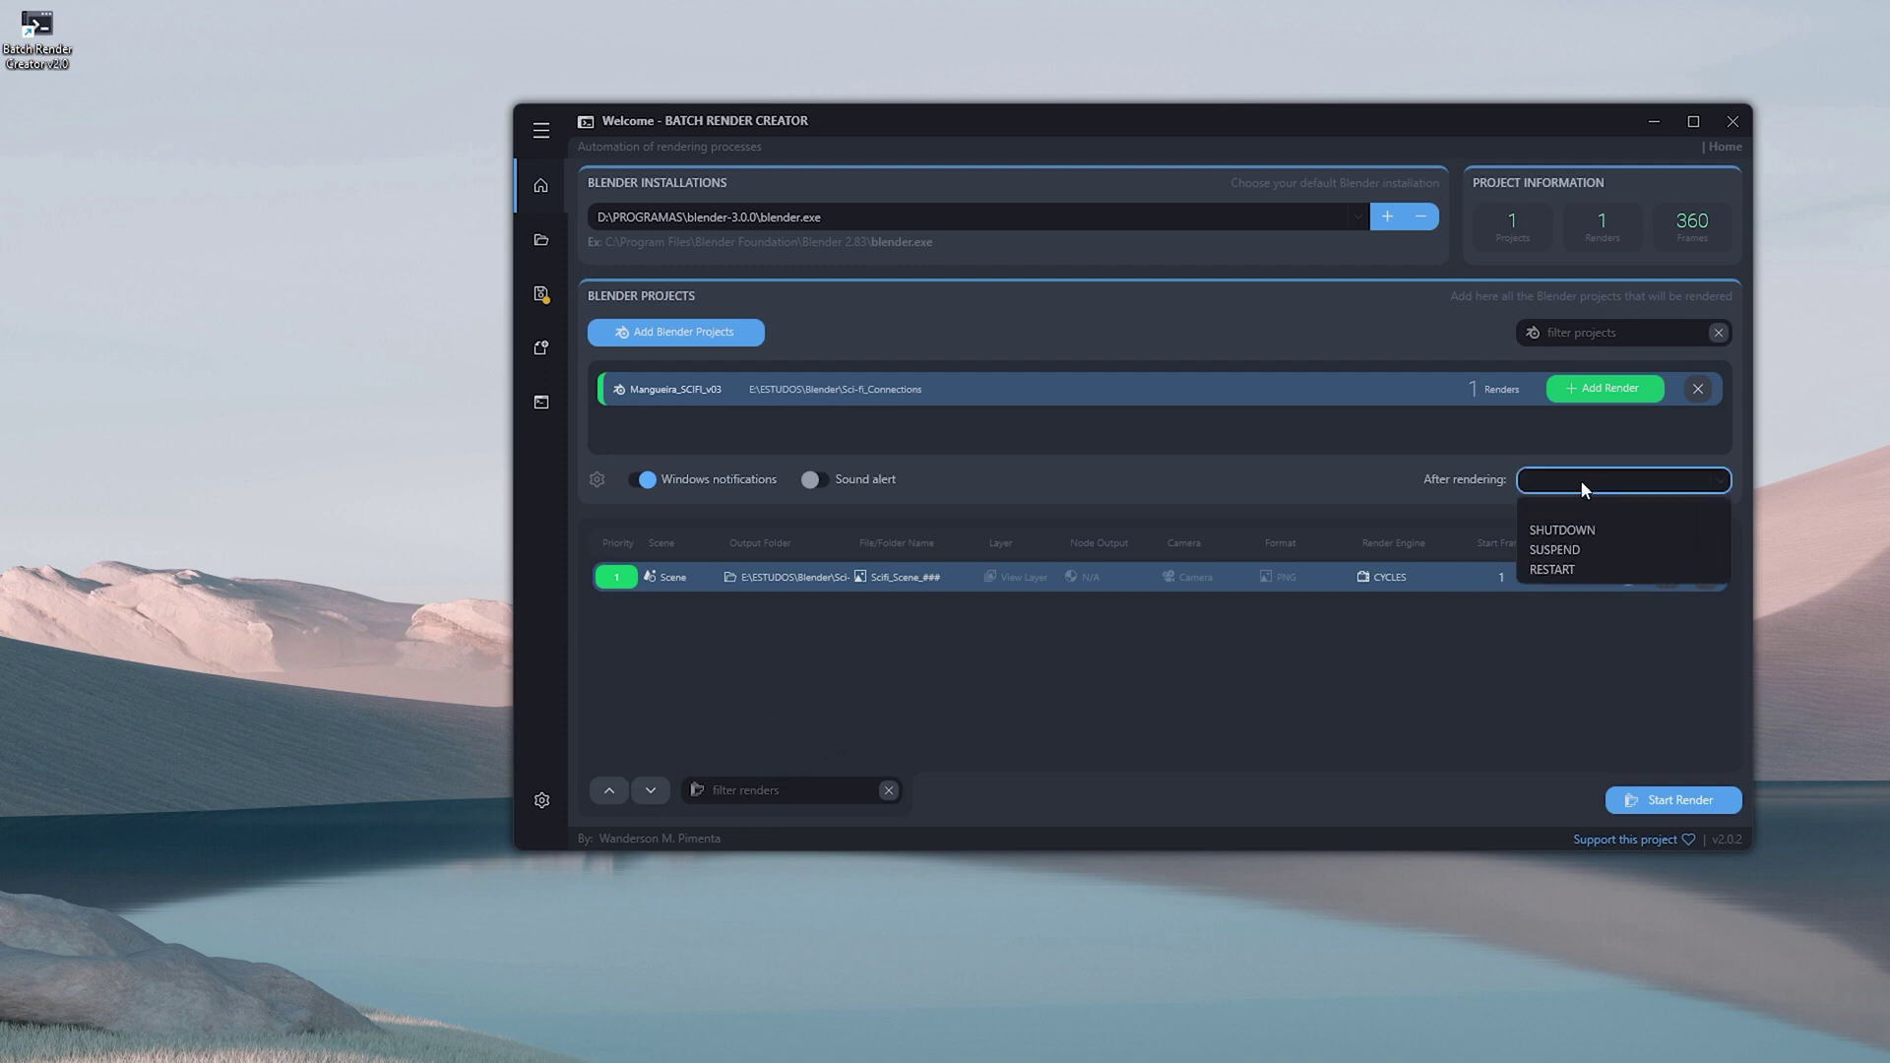
left_click(1561, 550)
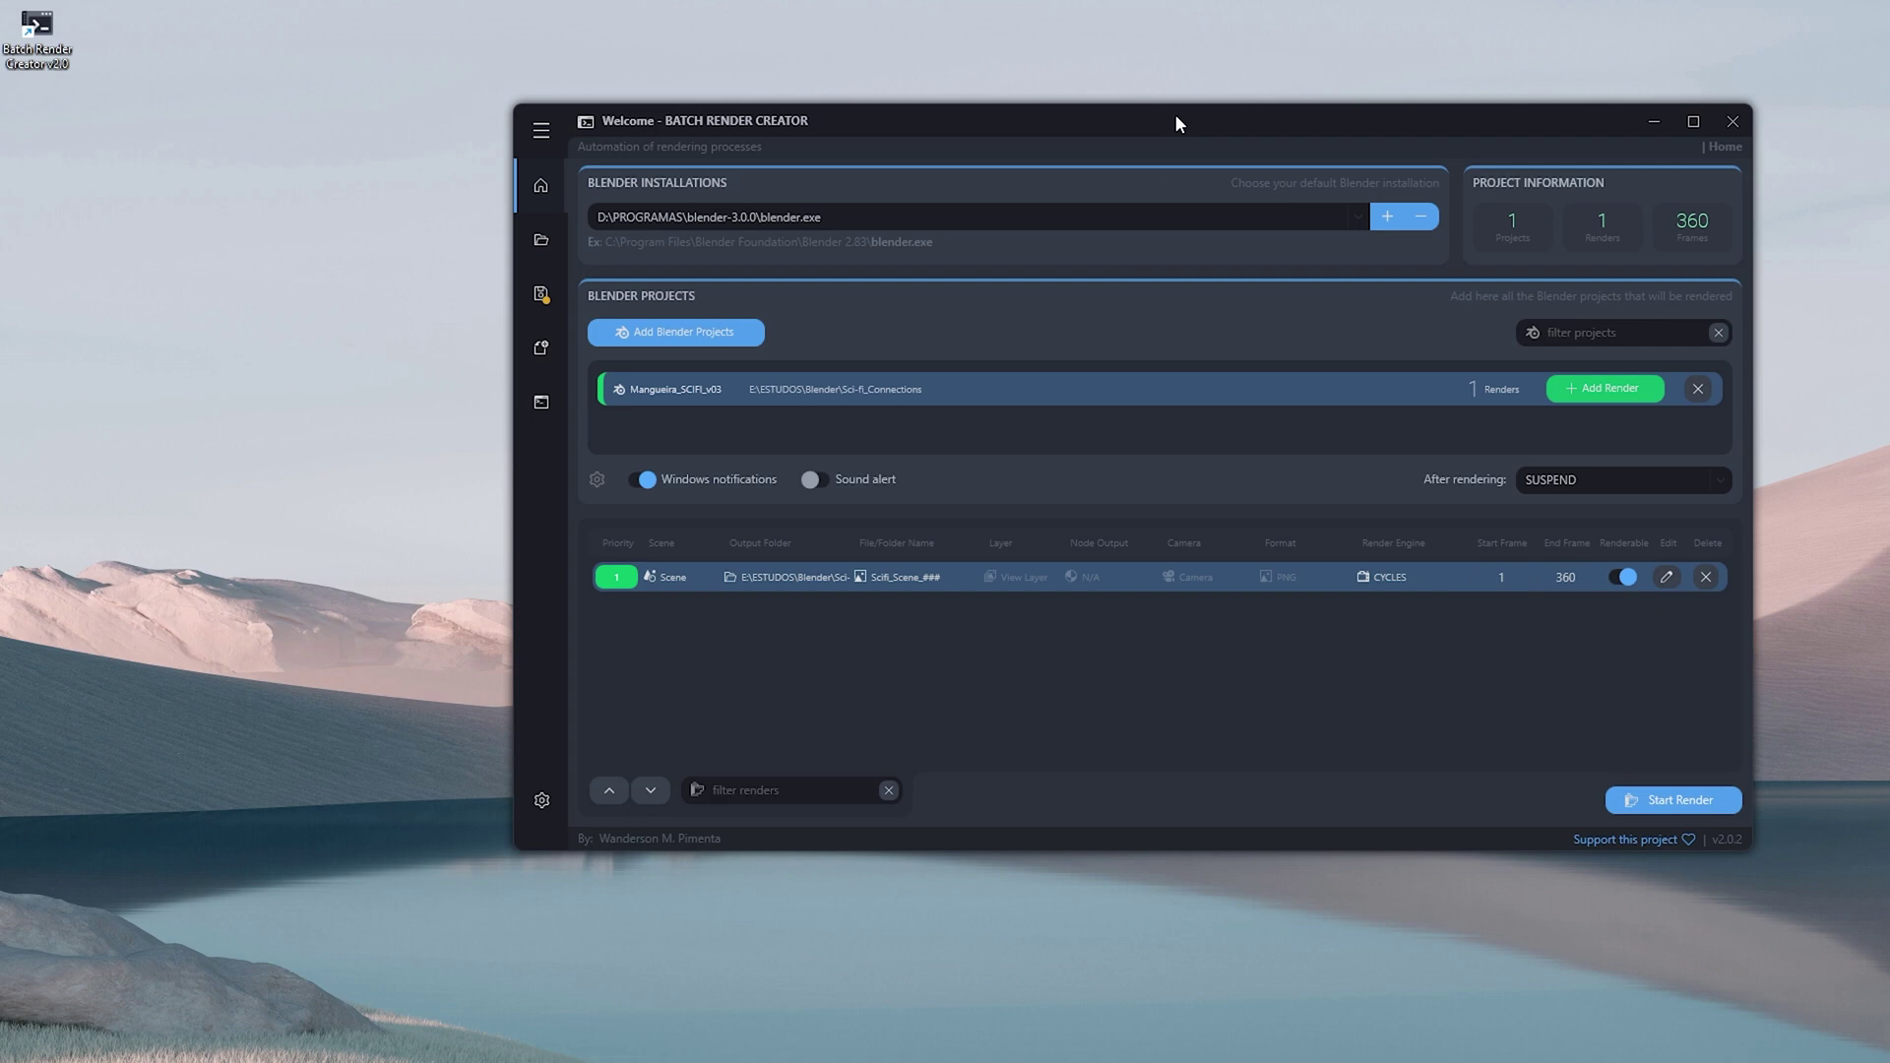
left_click_drag(1176, 122, 1020, 148)
left_click(390, 318)
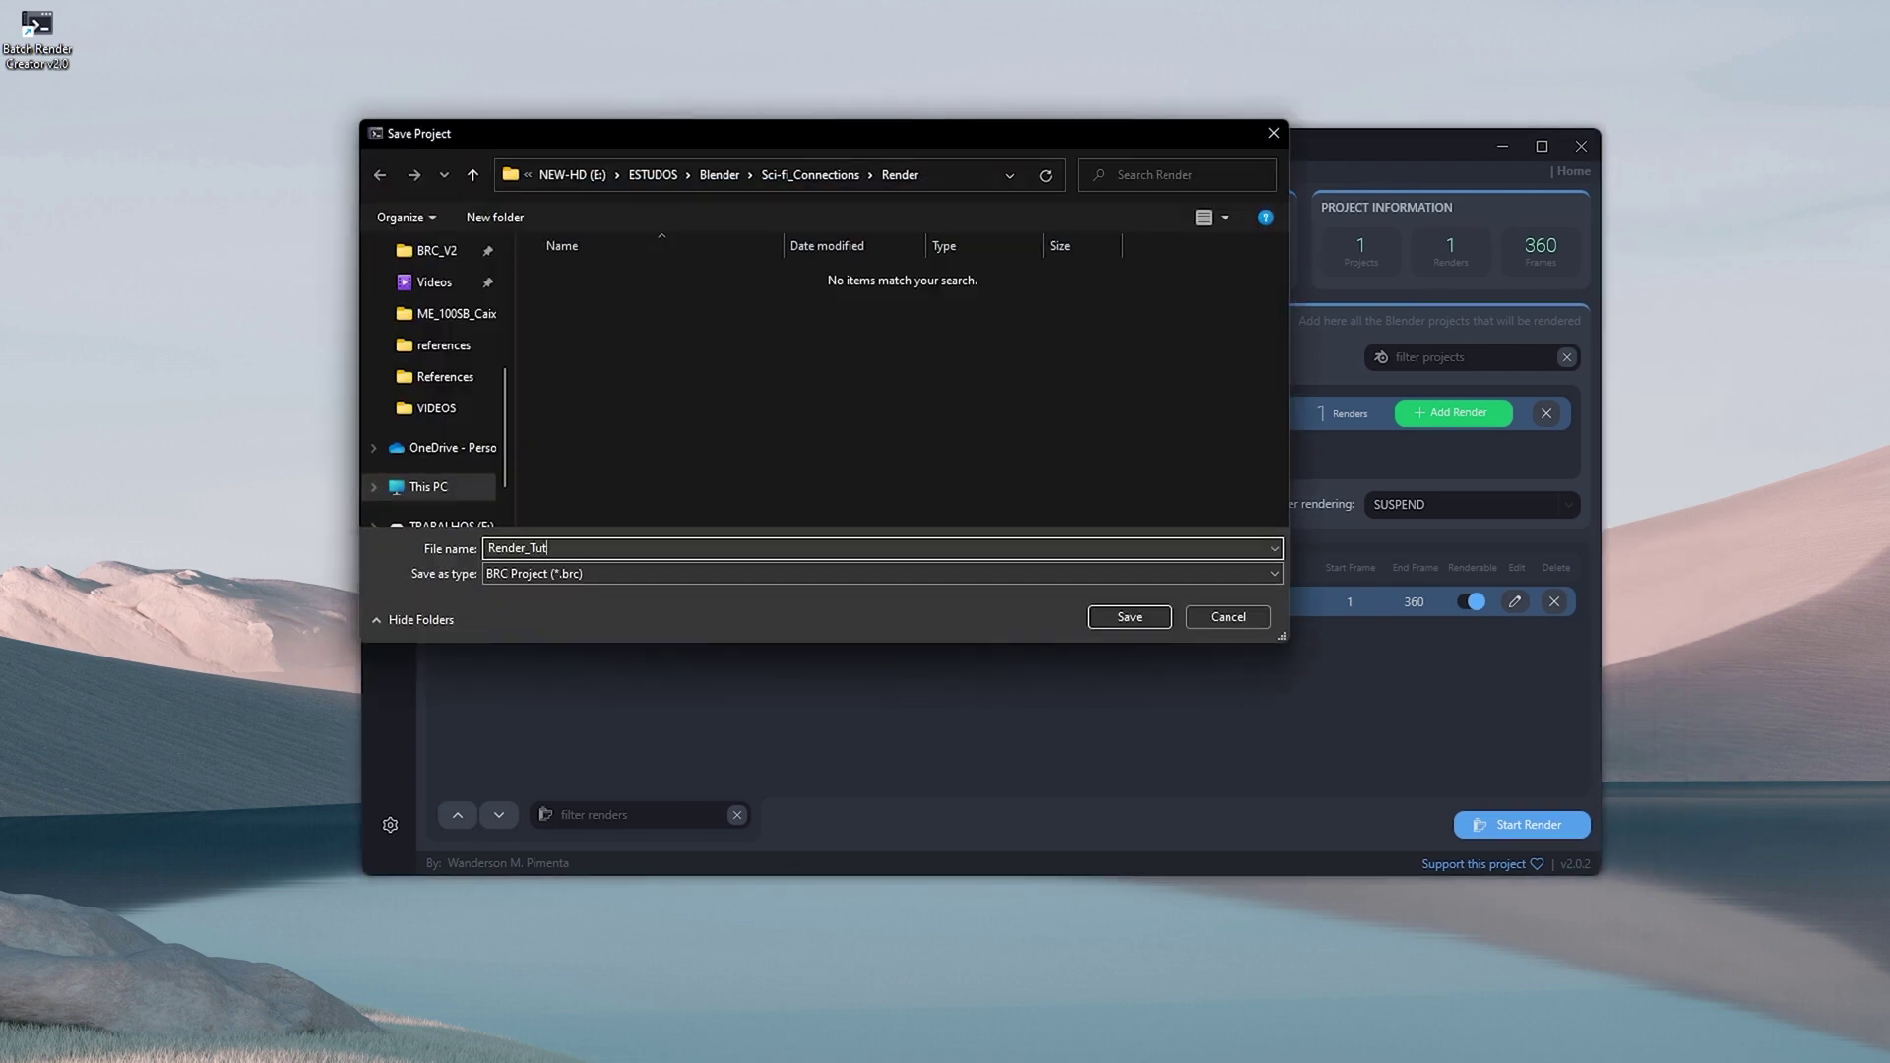
key("Return")
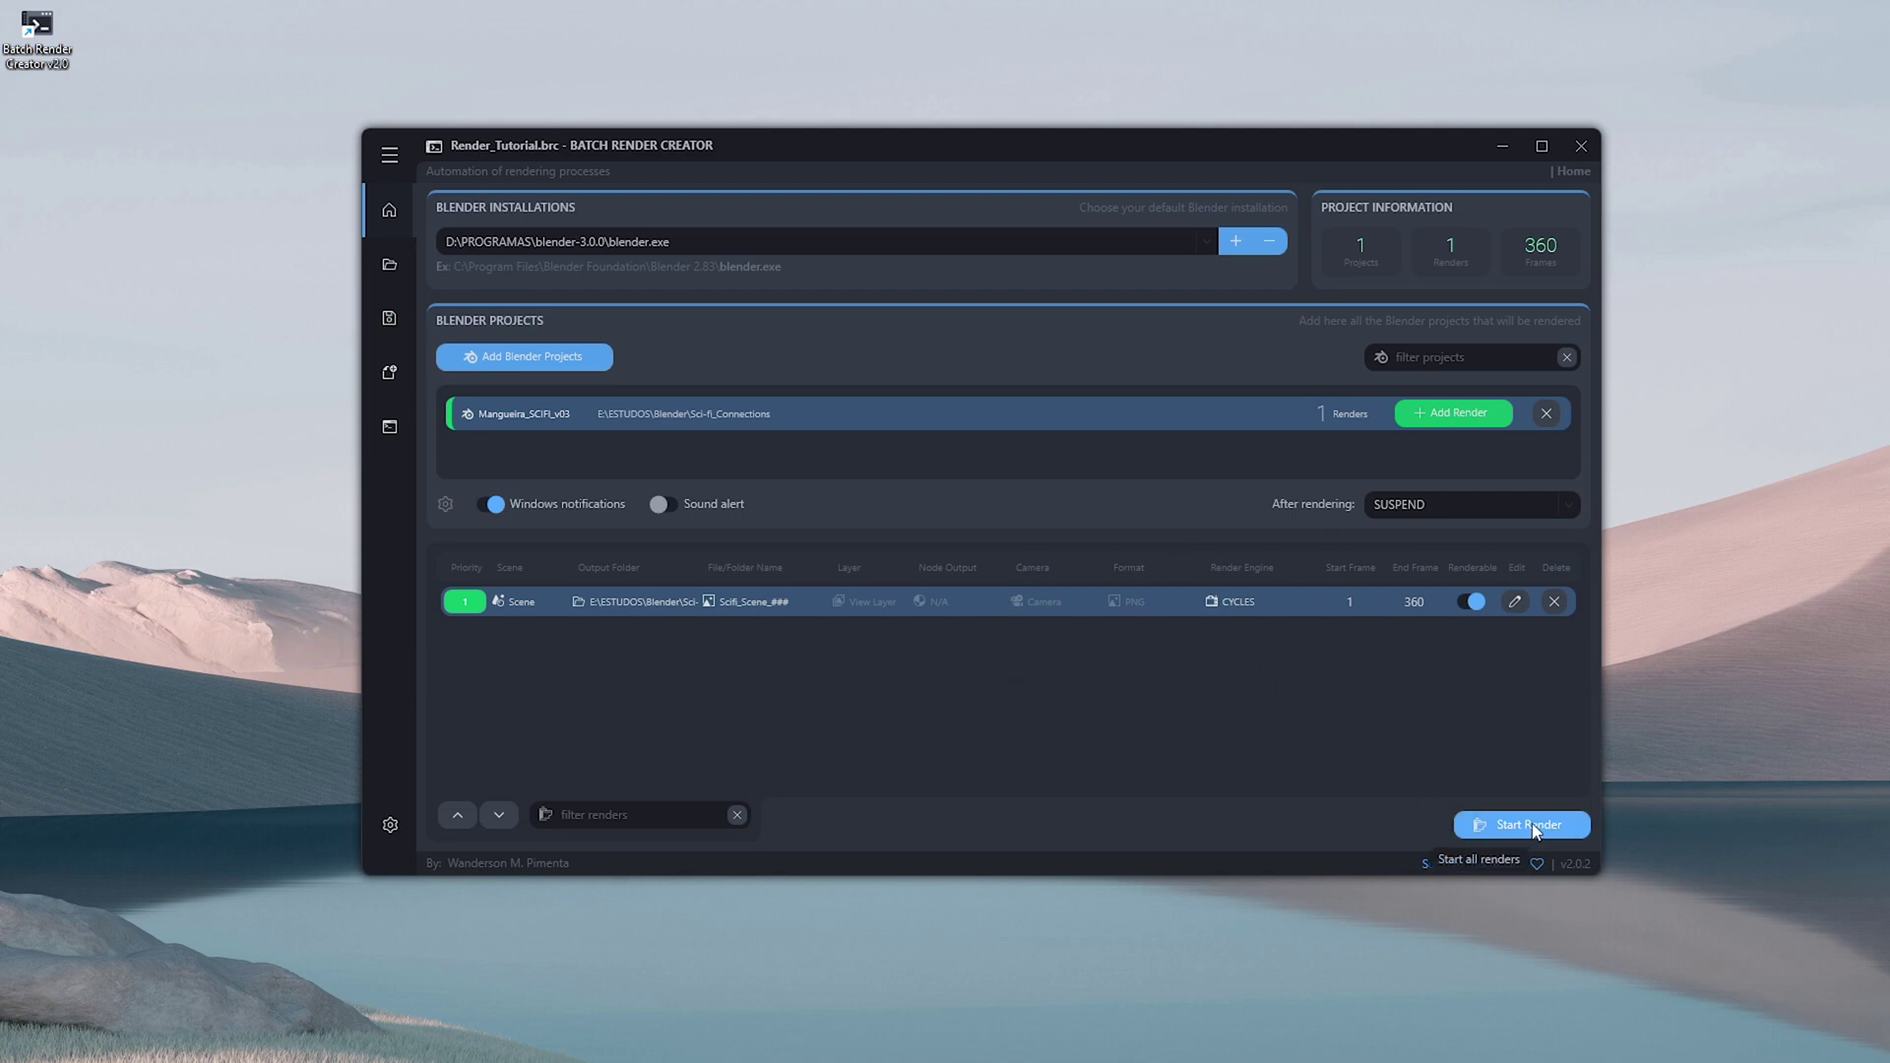
Step: Start the queued Scifi_Scene_### render and let all 360 frames finish
left_click(1530, 825)
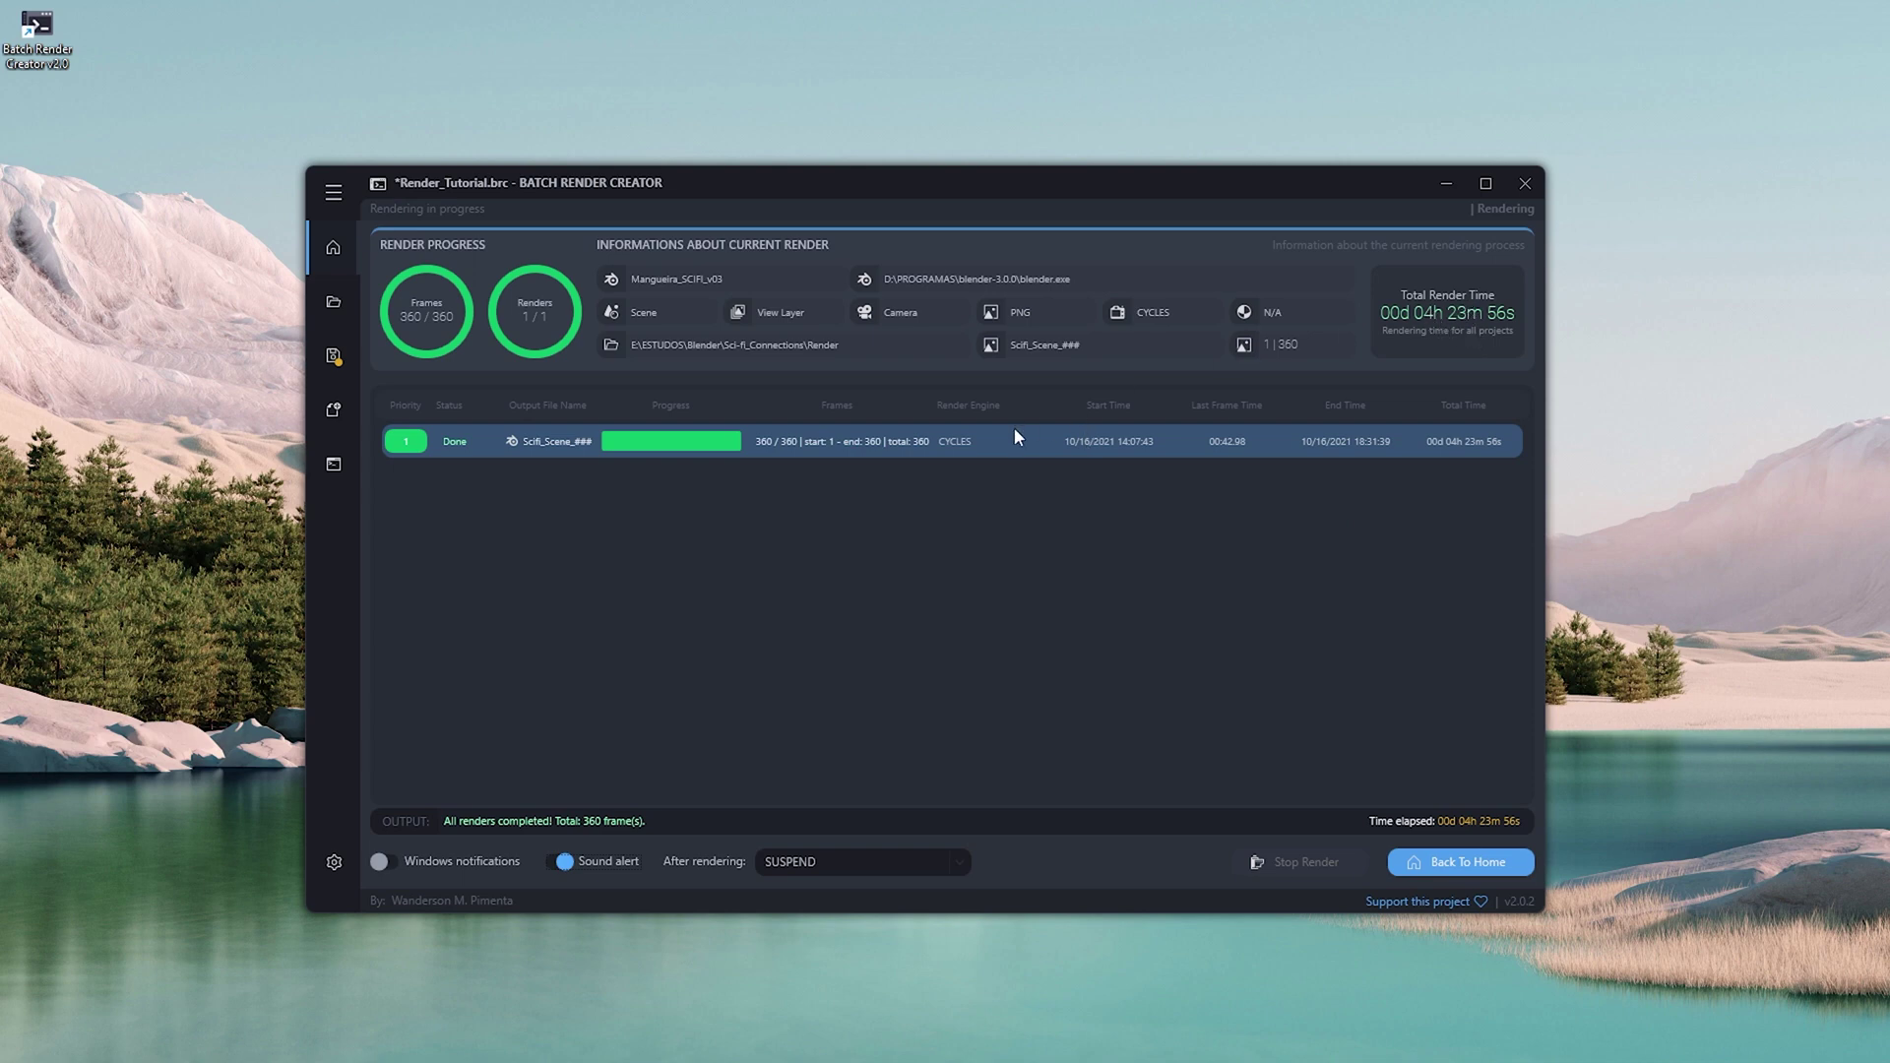
Step: Return to the home page, preview Scifi_Scene_360.png and Scifi_Scene_359.png, then put the Render folder away
left_click(1516, 876)
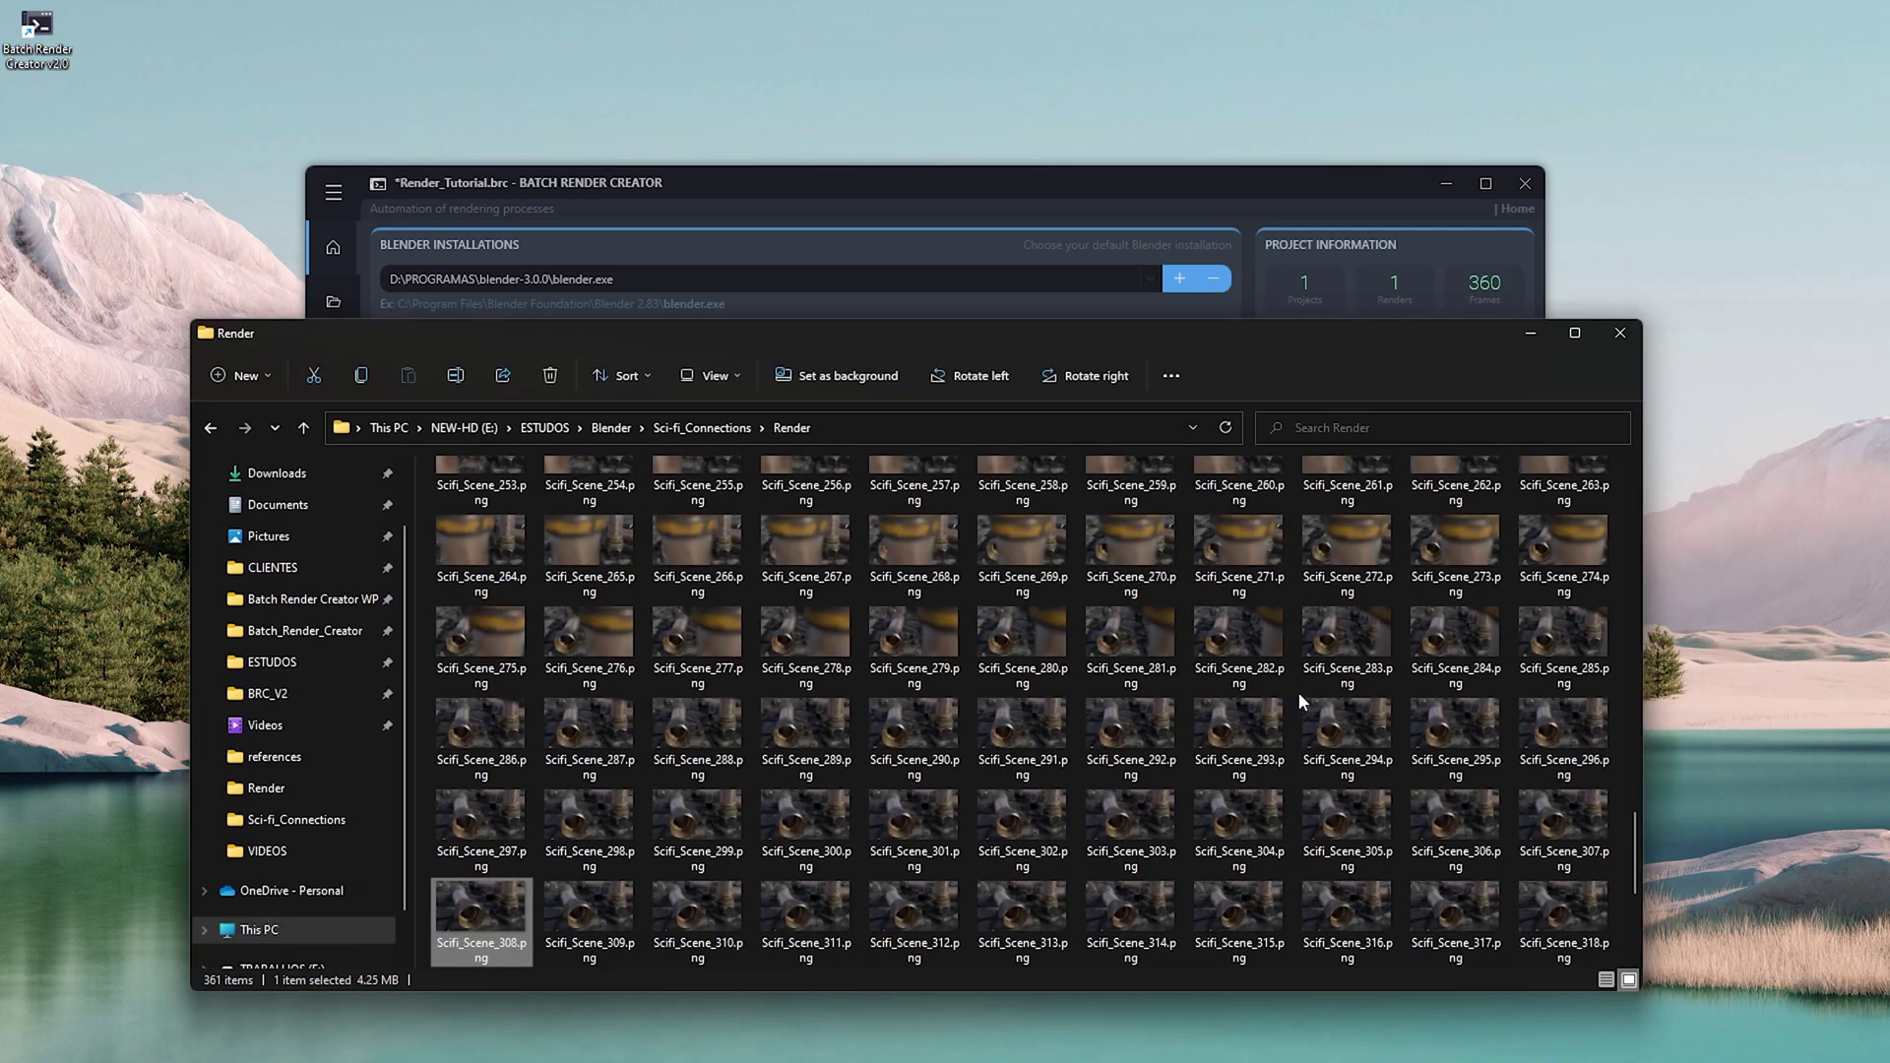
left_click(1368, 920)
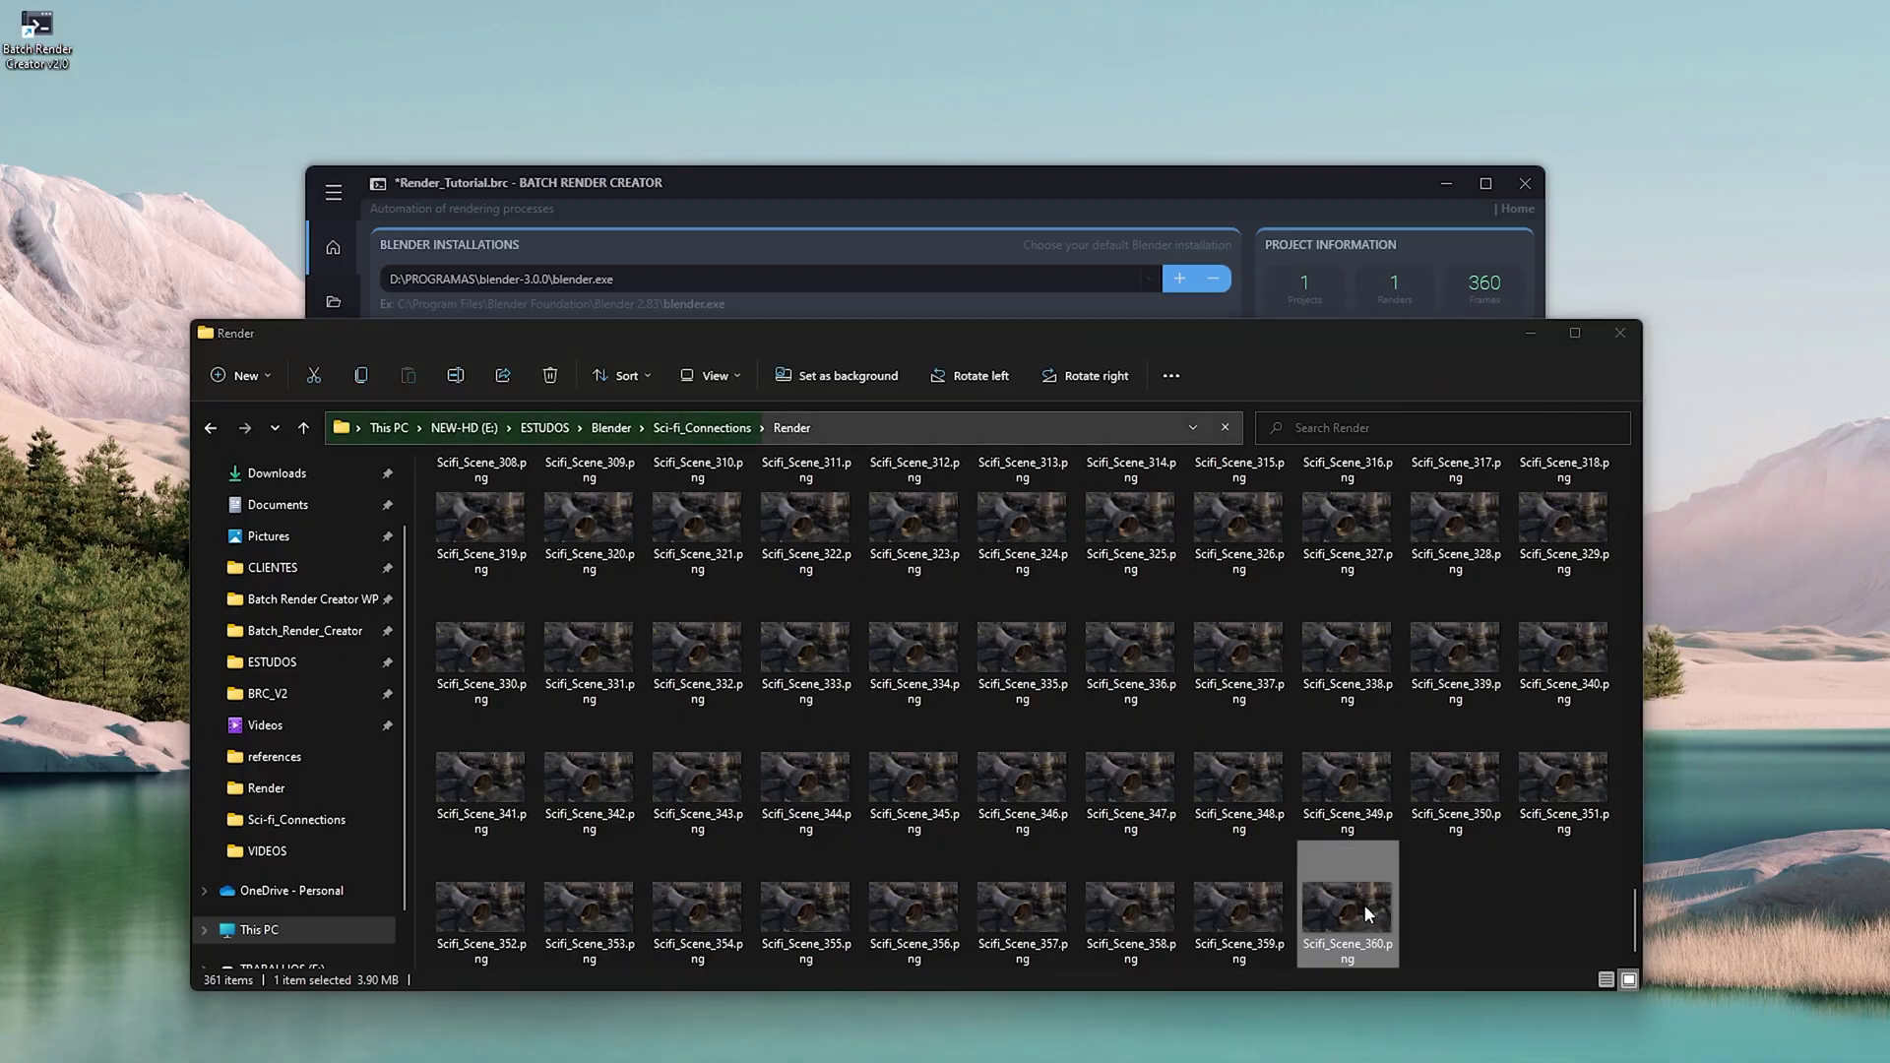
double_click(1339, 923)
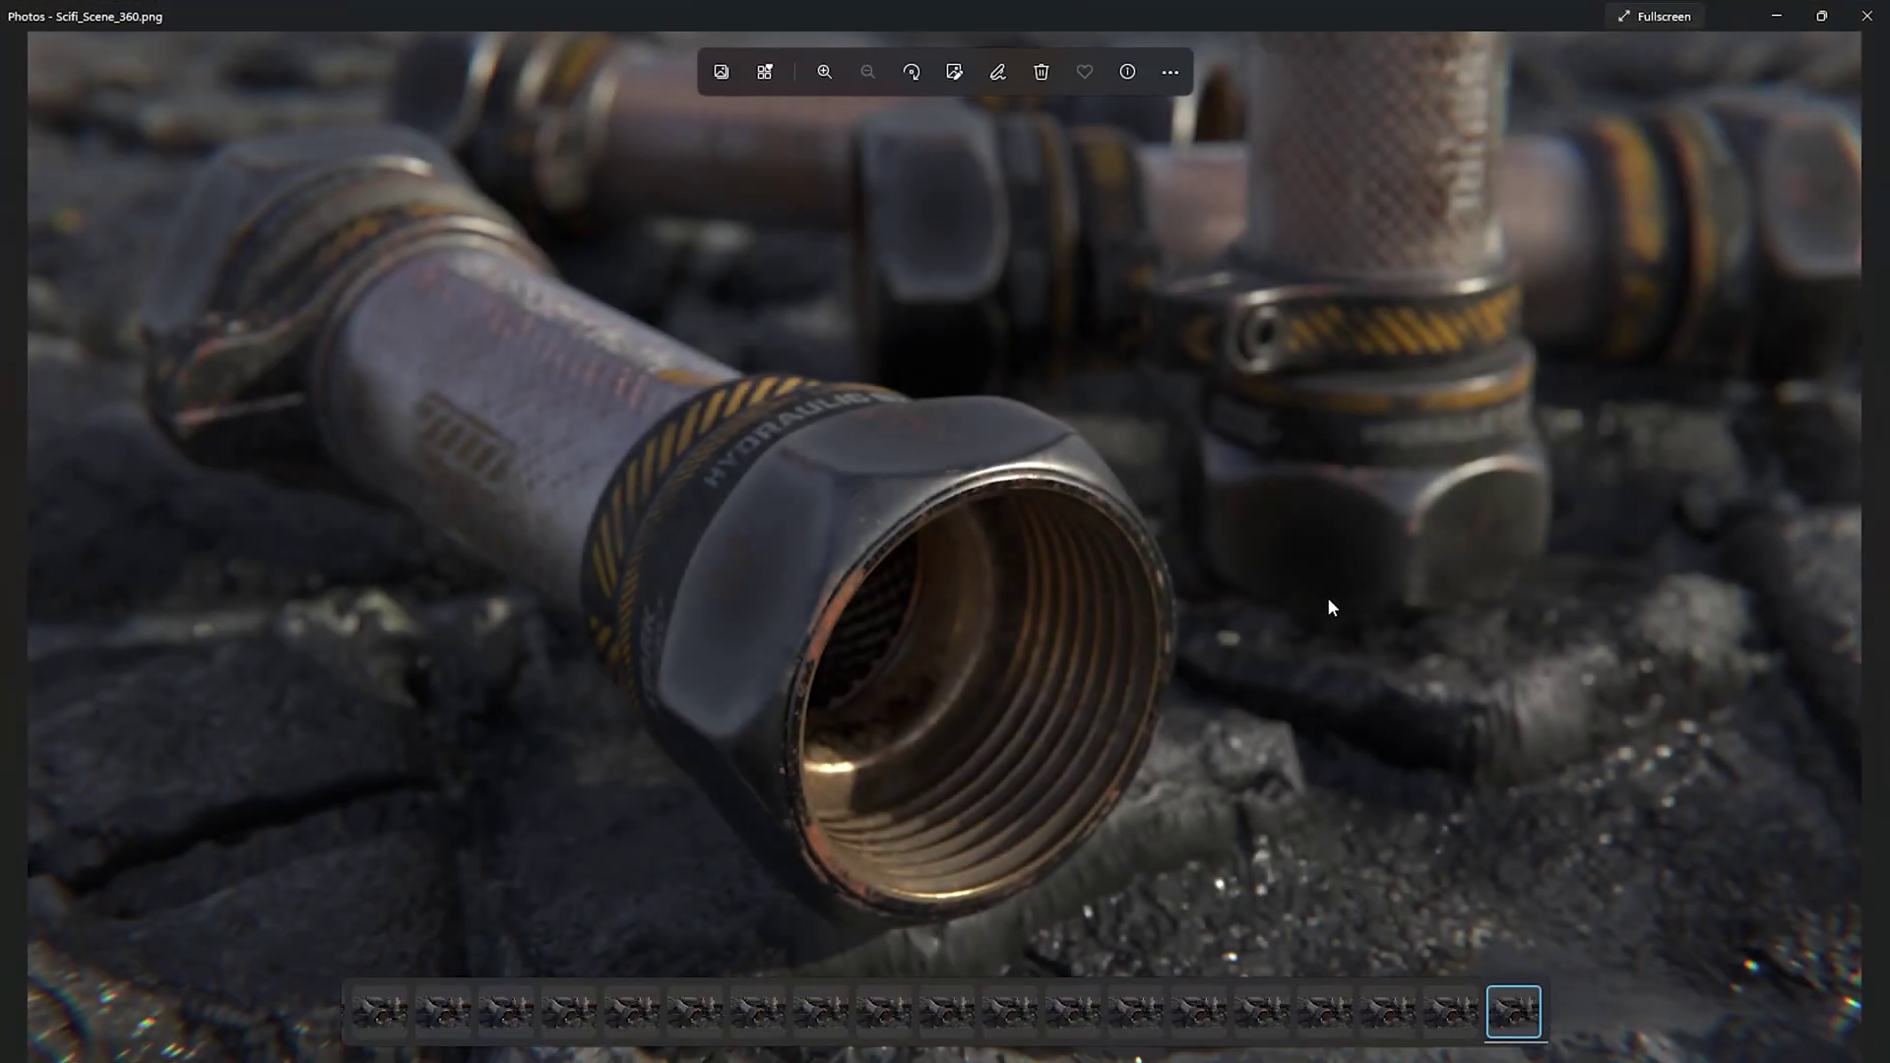
left_click(1449, 1014)
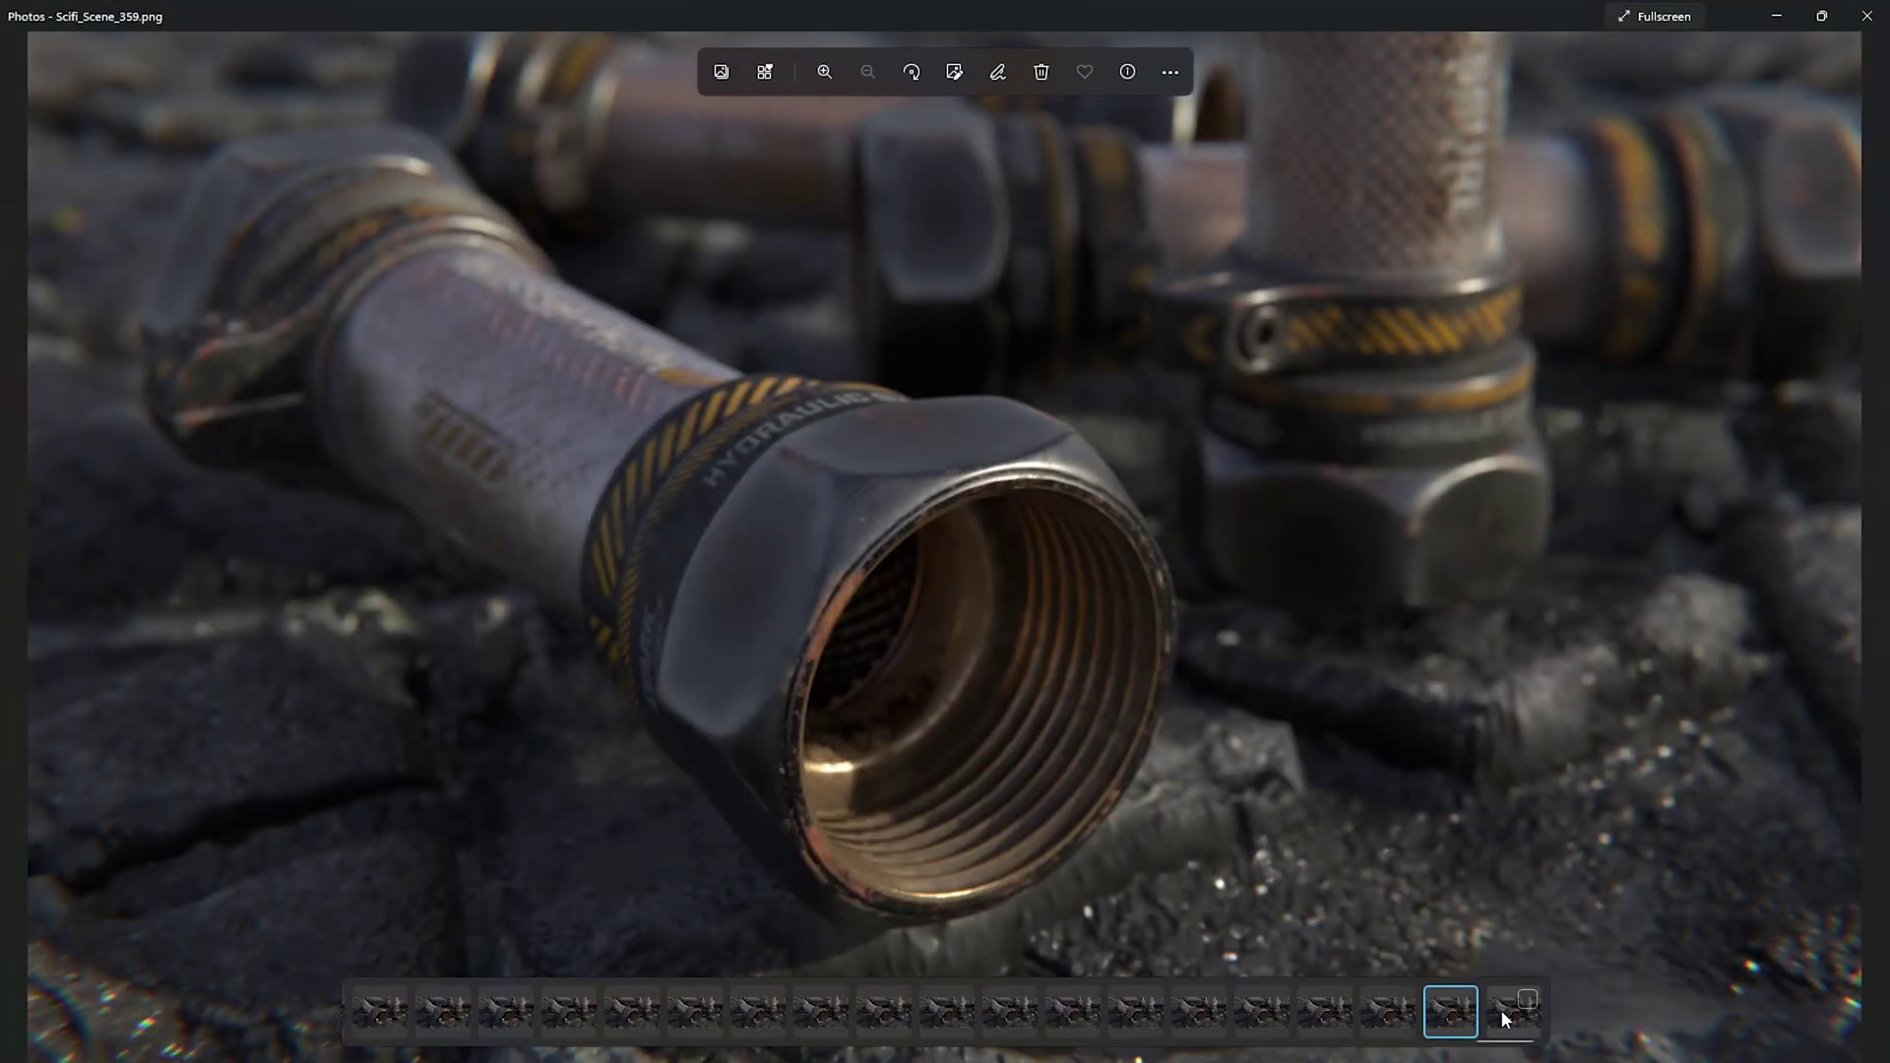
left_click(1868, 17)
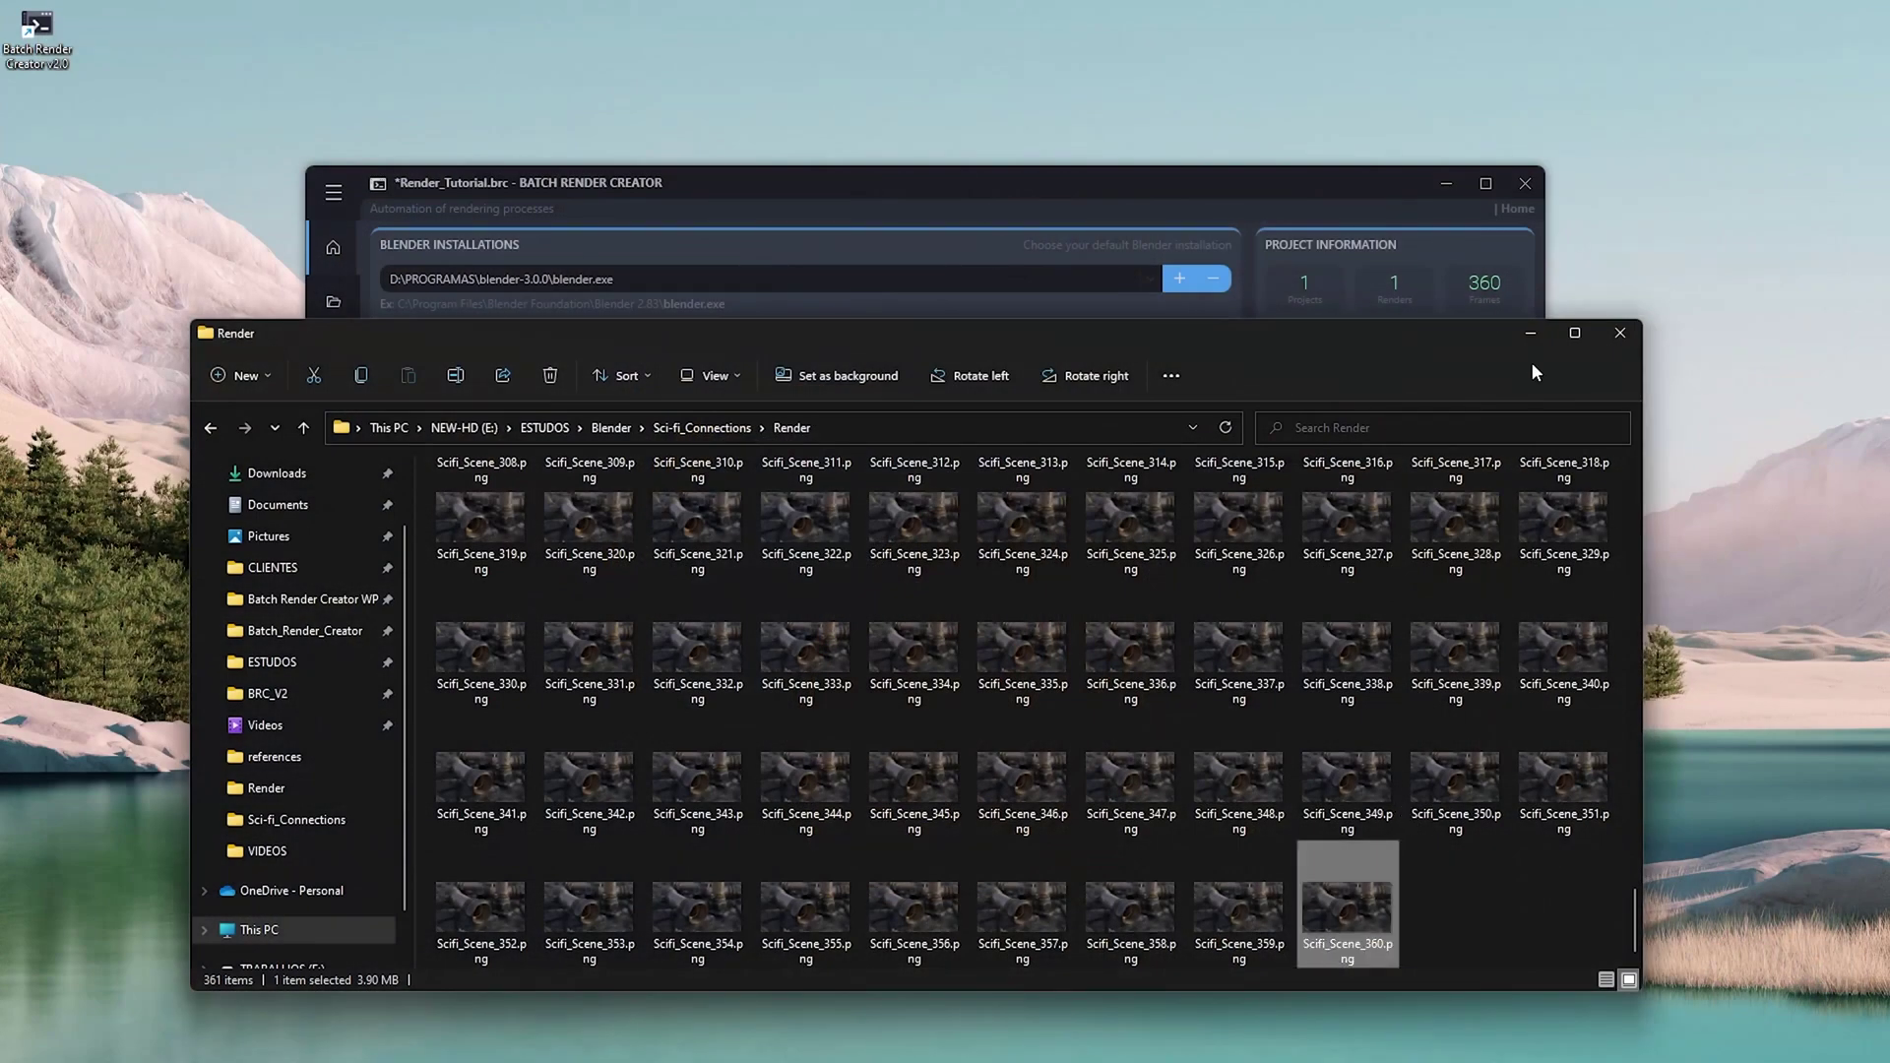
left_click(1532, 334)
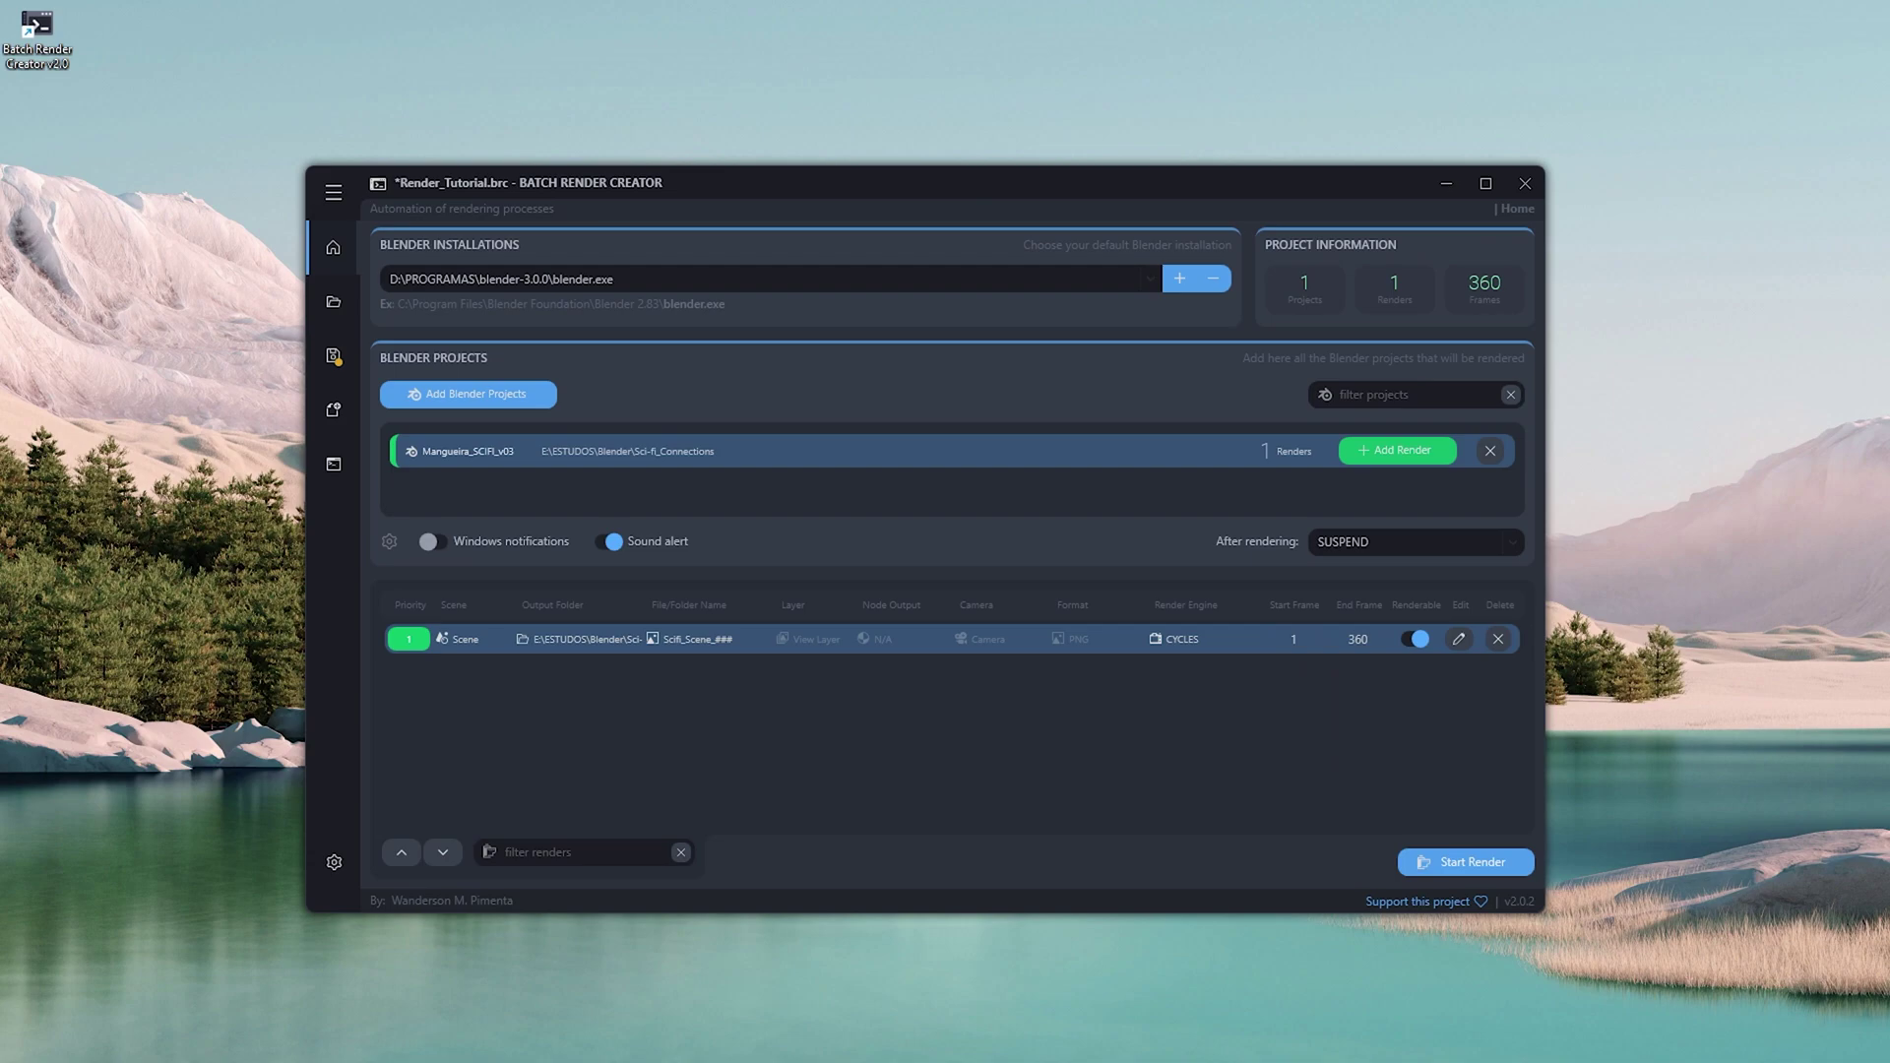